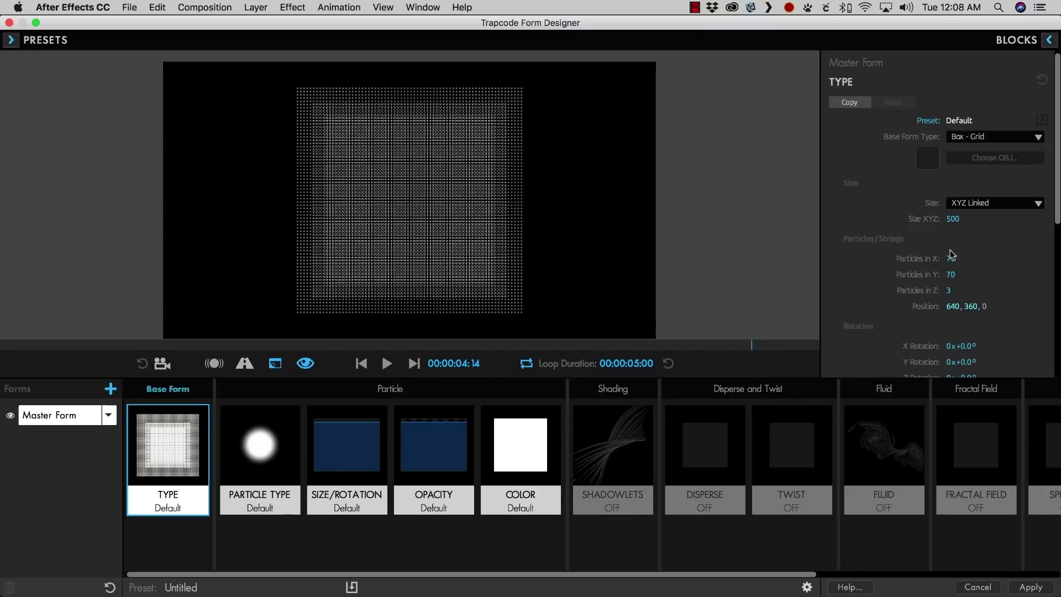
# Try displacing the form with a Fractal Field X Displace of 93 and preview the animation.
pyautogui.click(977, 475)
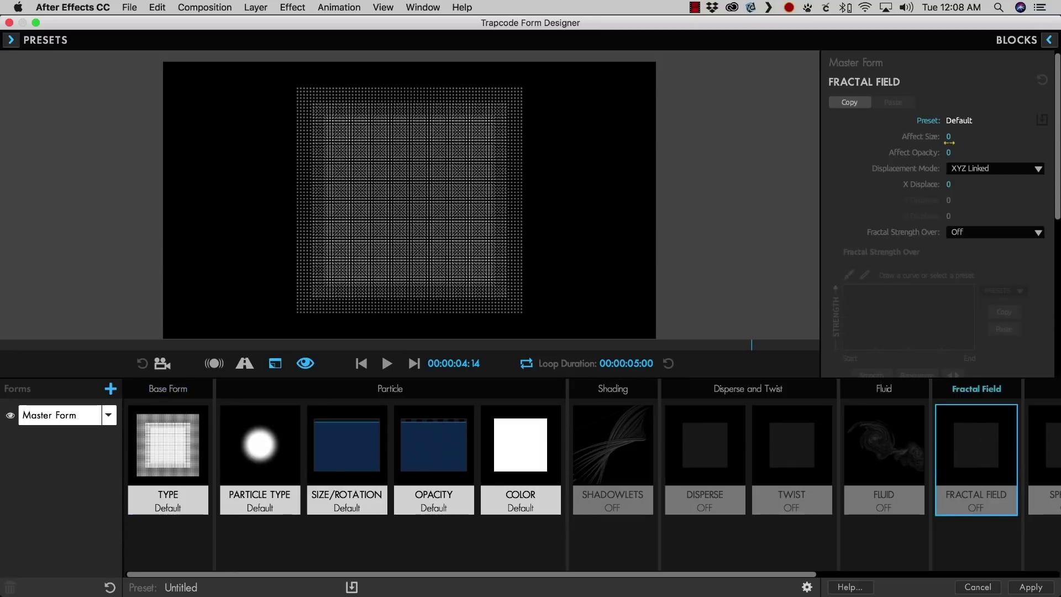
pyautogui.moveTo(949, 184); pyautogui.dragTo(1001, 184)
pyautogui.click(387, 364)
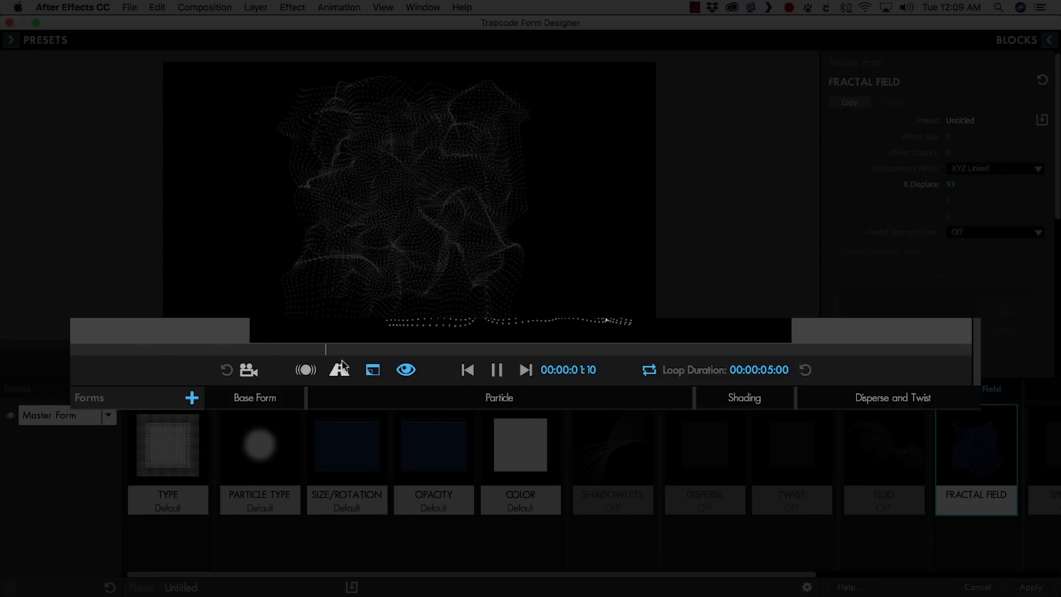
pyautogui.click(497, 369)
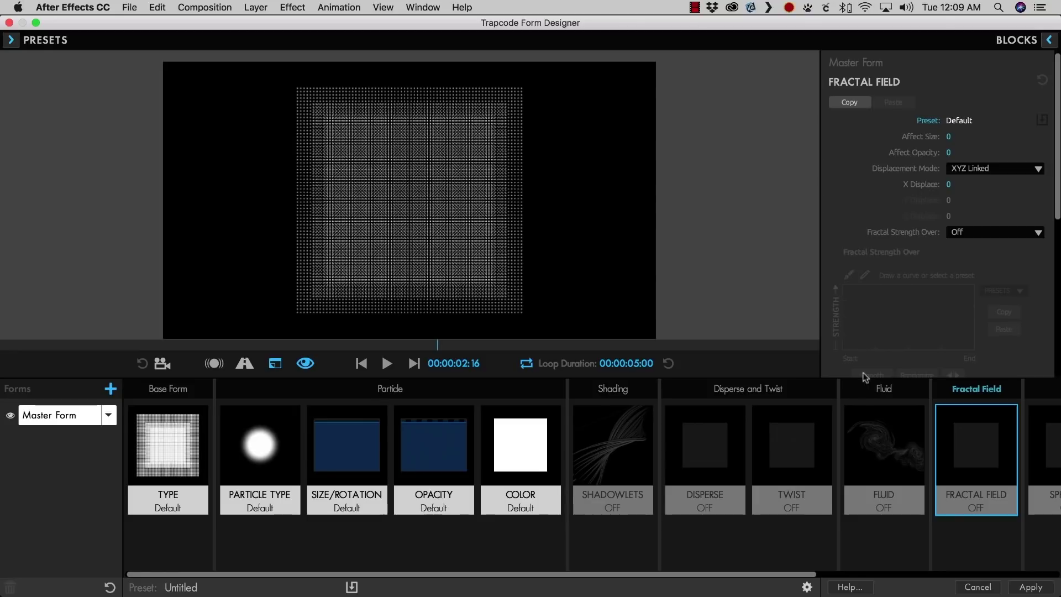
# Enable Fluid Motion on the Master Form and play the animation from the first frame.
pyautogui.click(865, 463)
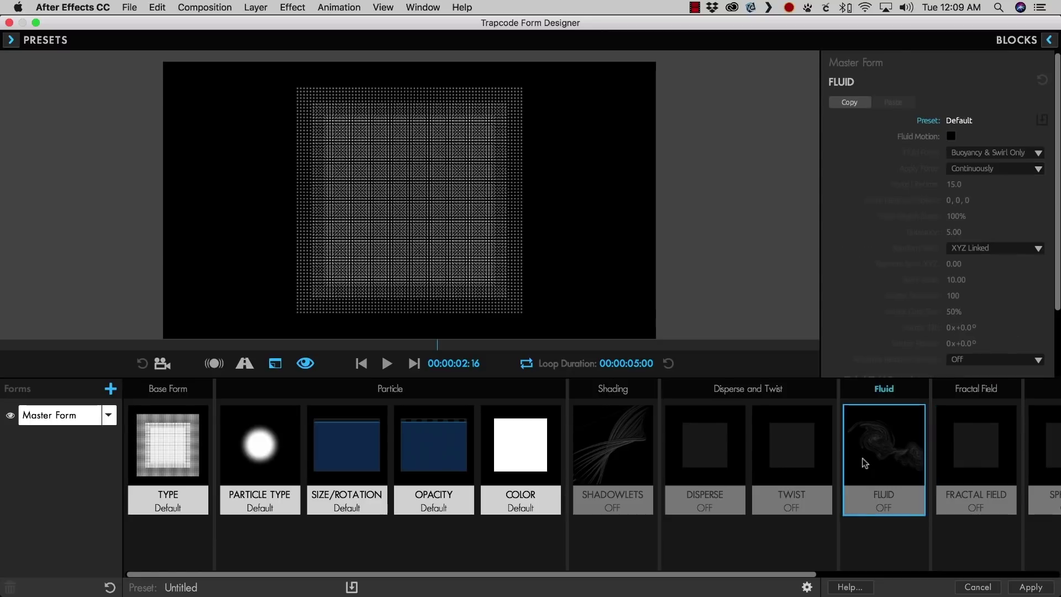
pyautogui.click(952, 136)
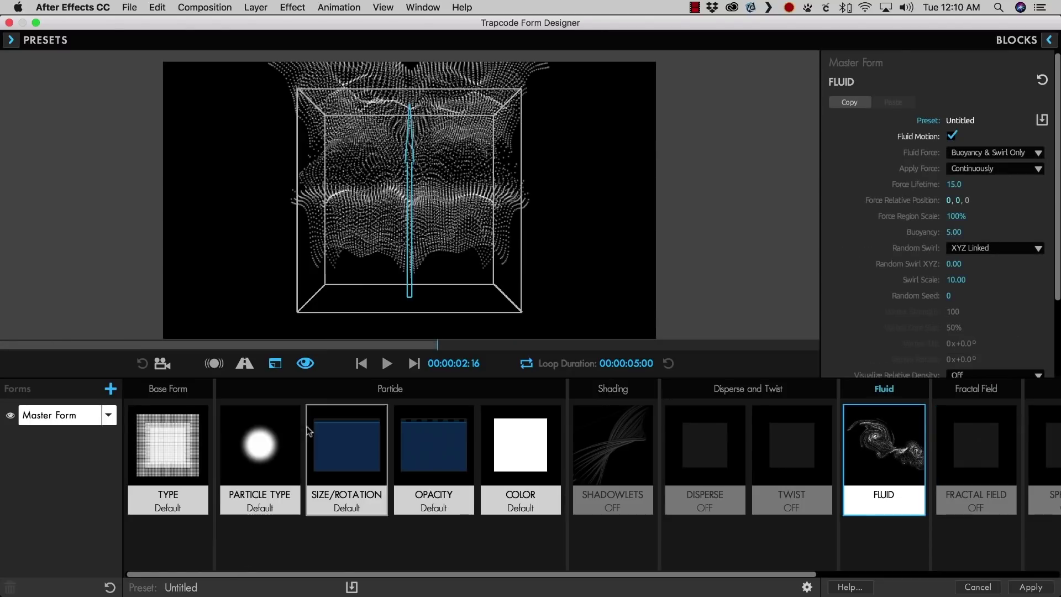
pyautogui.click(362, 363)
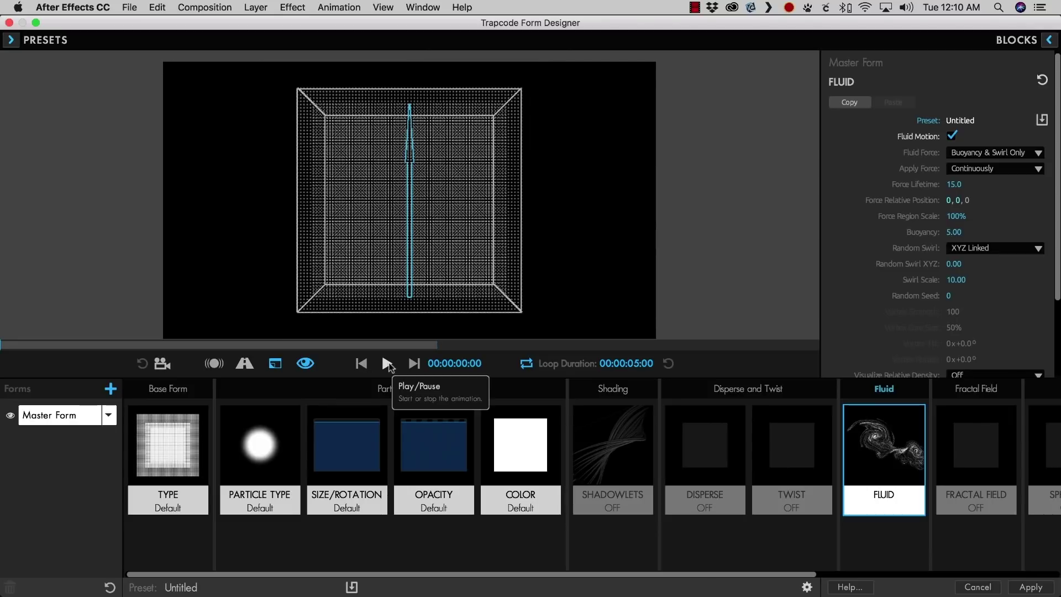
pyautogui.click(389, 364)
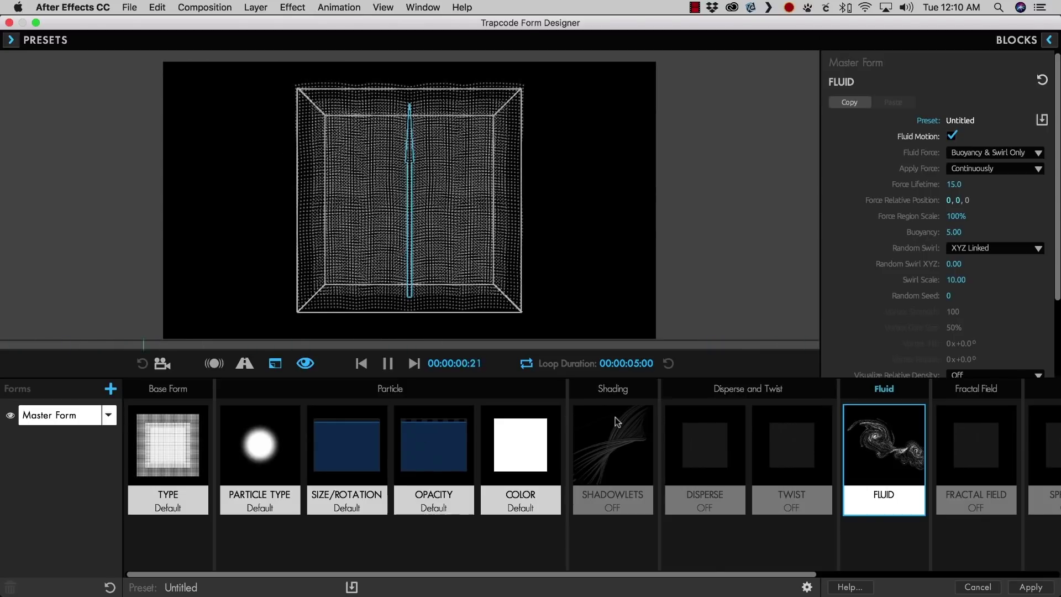
# Change the Base Form Type to OBJ Model and load the Bucky object from the Geometry collection.
pyautogui.click(180, 452)
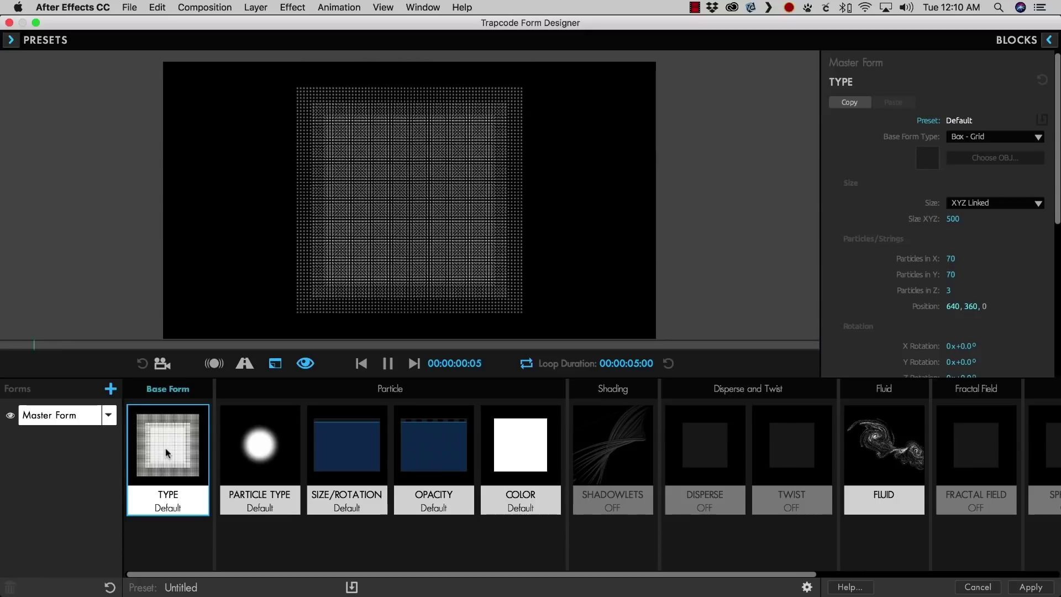
pyautogui.click(1004, 139)
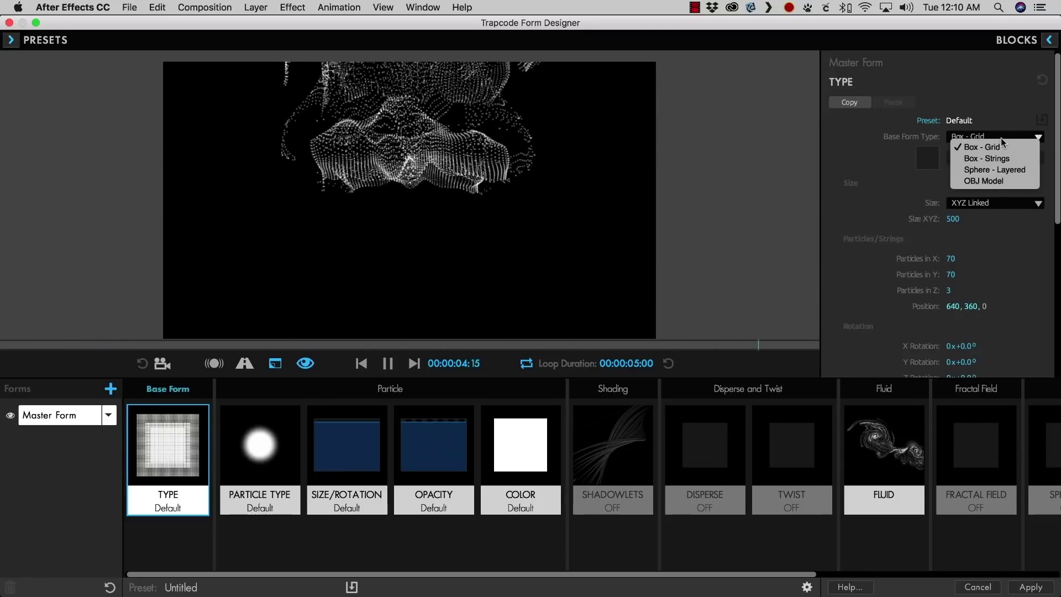
pyautogui.click(994, 181)
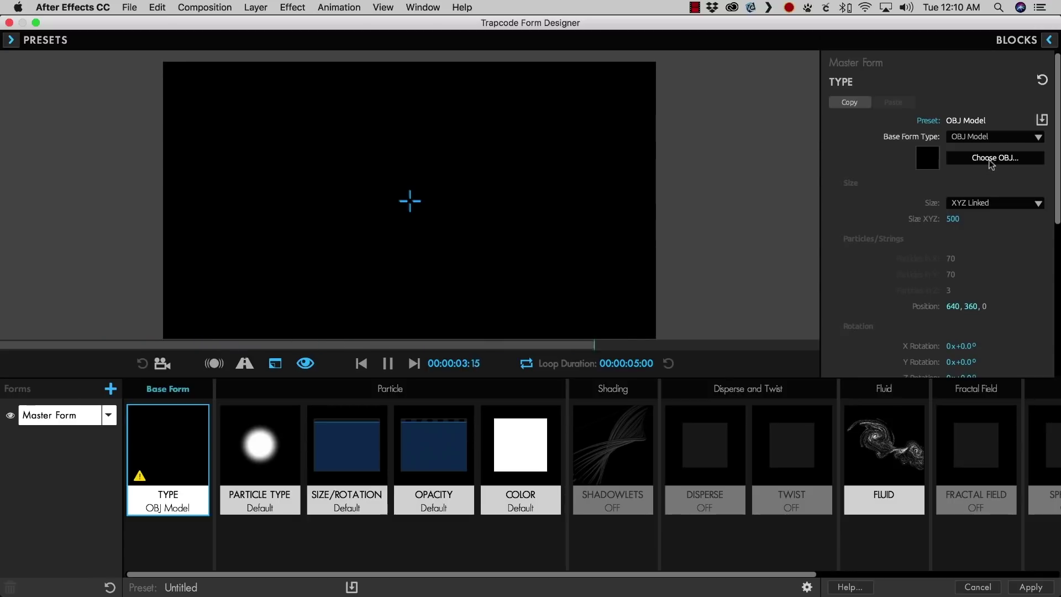
pyautogui.click(991, 158)
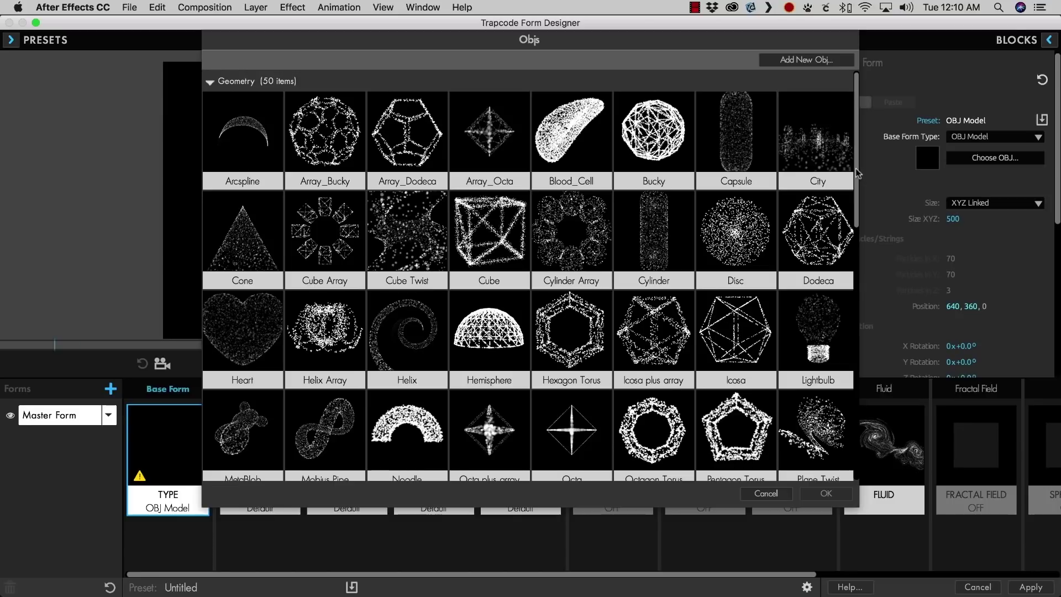
pyautogui.moveTo(857, 170); pyautogui.dragTo(857, 176)
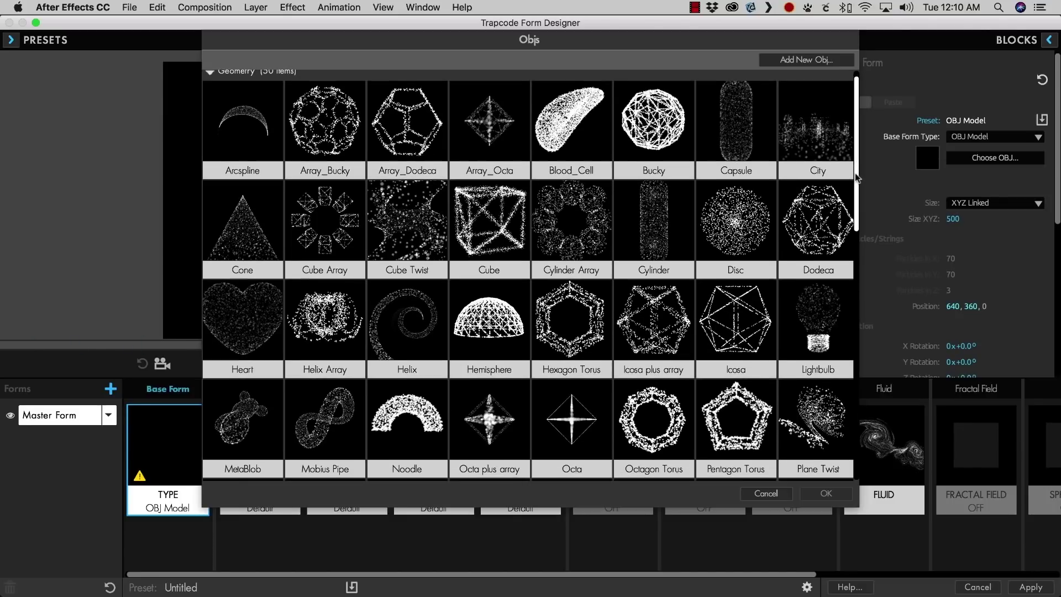
pyautogui.moveTo(857, 176); pyautogui.dragTo(837, 166)
pyautogui.click(838, 166)
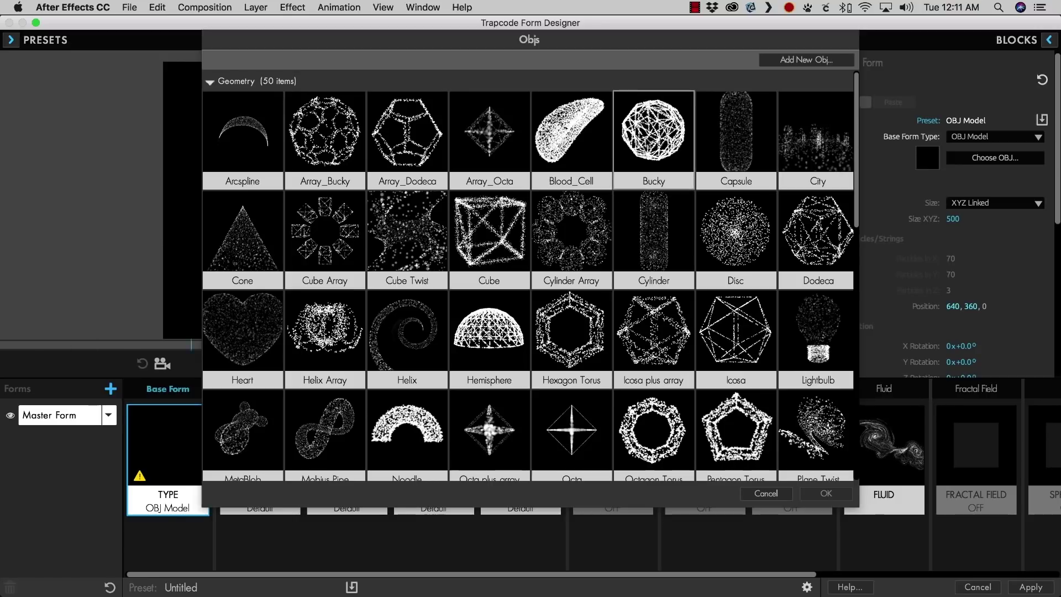
pyautogui.click(649, 143)
pyautogui.click(812, 493)
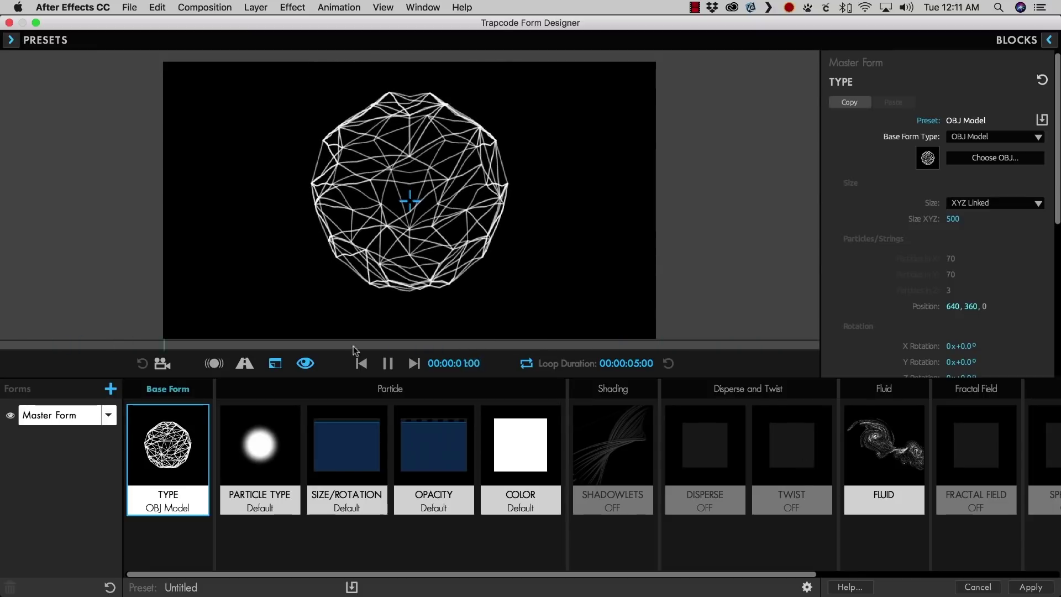
# Preview the fluid motion on the Bucky model and stop playback.
pyautogui.click(387, 363)
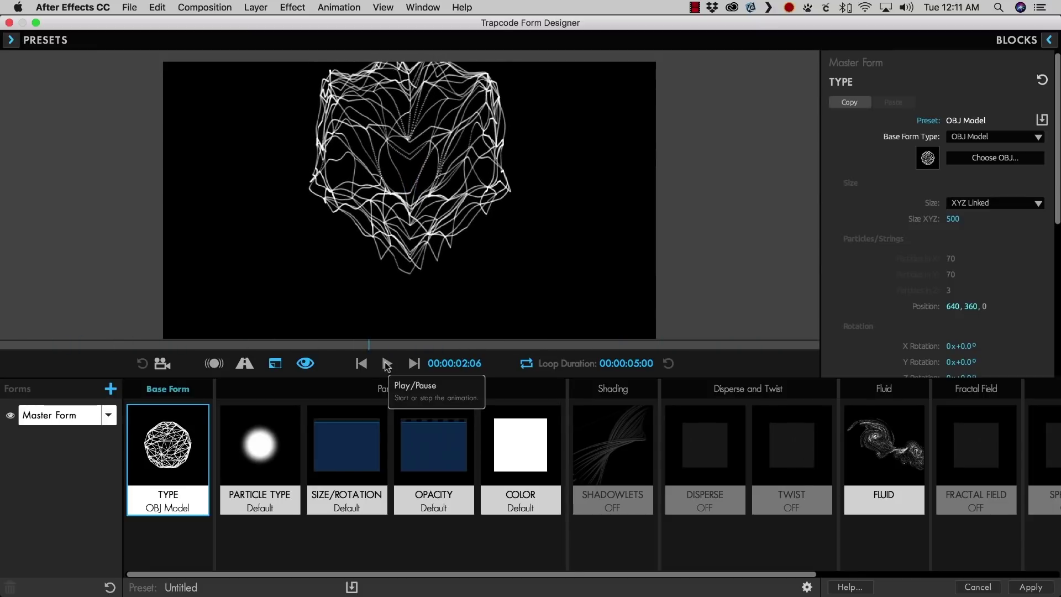
pyautogui.click(385, 363)
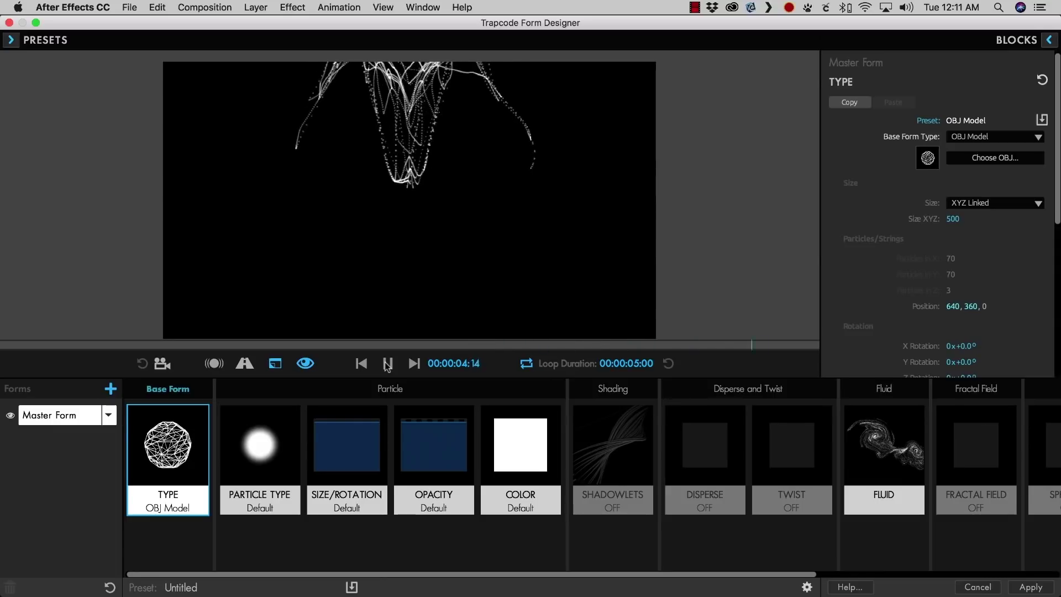
pyautogui.click(387, 363)
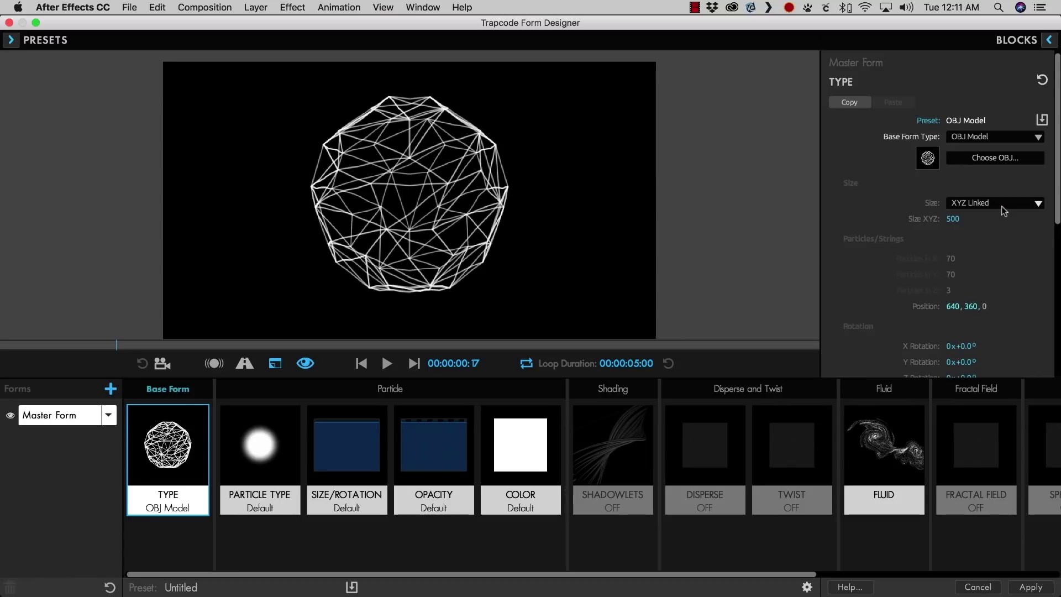
# Set the OBJ model's Particles From option to Faces and lower the Particle Density below 100%.
pyautogui.moveTo(1058, 215); pyautogui.dragTo(1055, 251)
pyautogui.scroll(-5, 1039, 288)
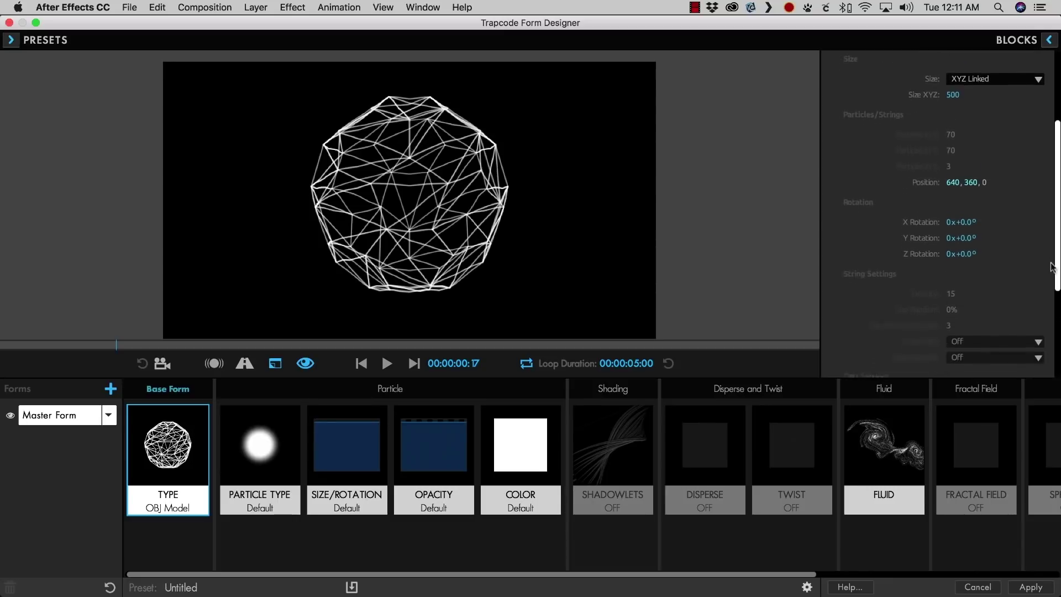
pyautogui.click(1039, 311)
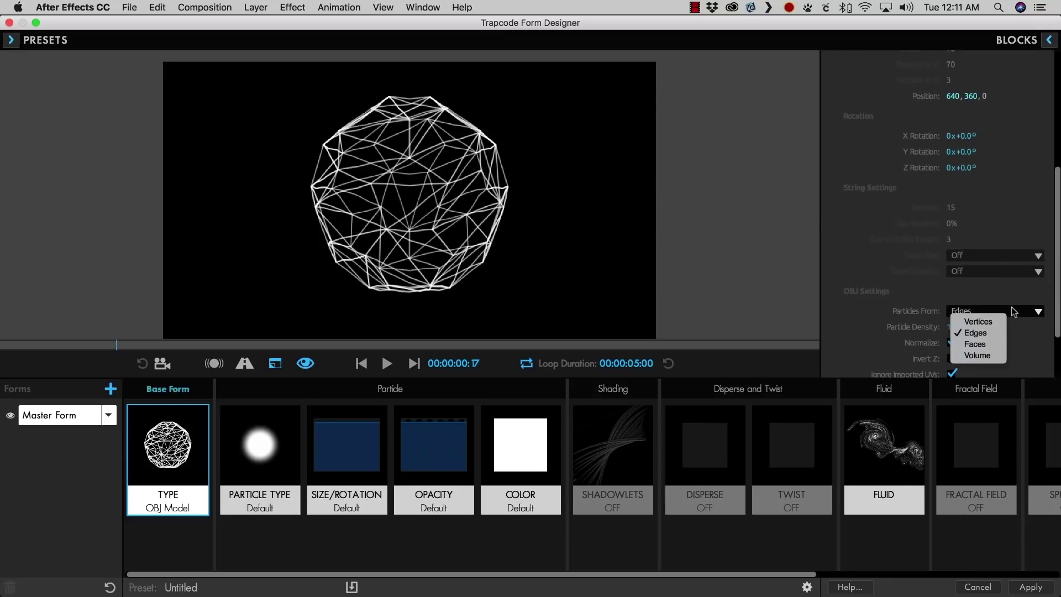
pyautogui.click(994, 339)
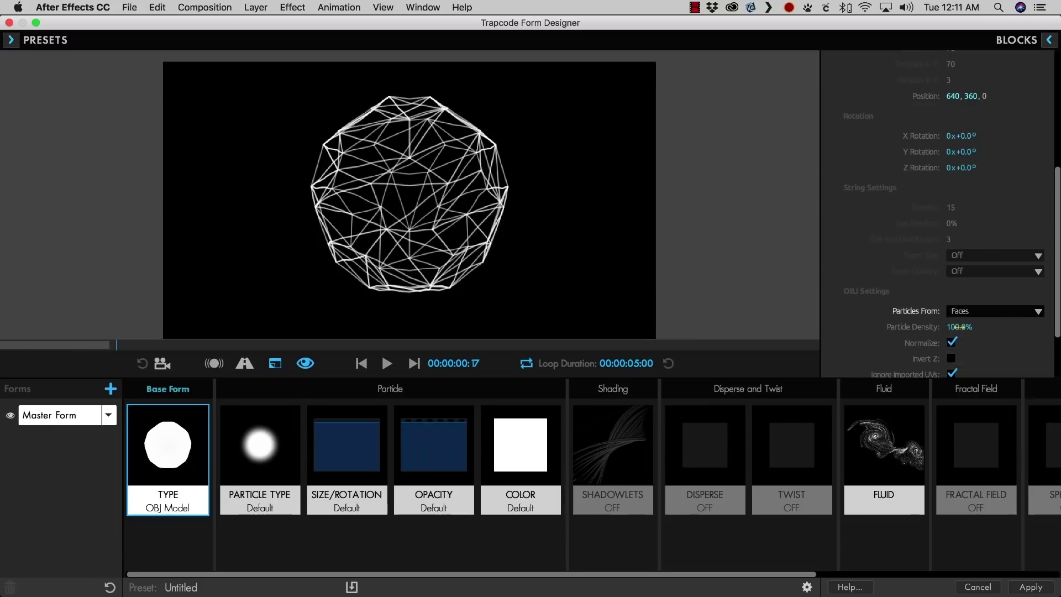
pyautogui.moveTo(958, 327); pyautogui.dragTo(918, 326)
# Apply the Neon Noir color preset to the particles and play the animation from the first frame.
pyautogui.click(519, 456)
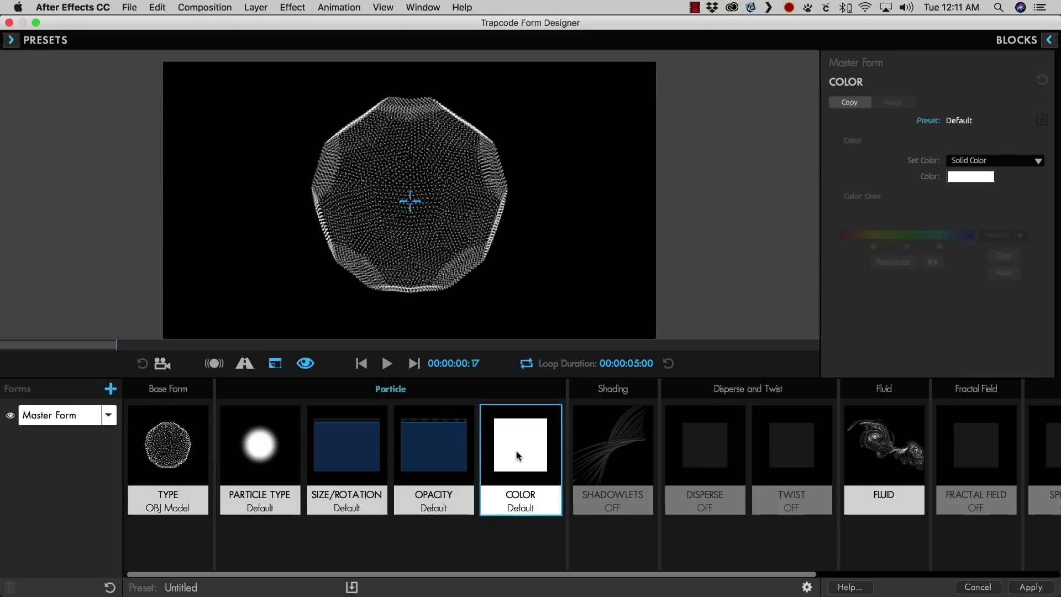
pyautogui.click(927, 121)
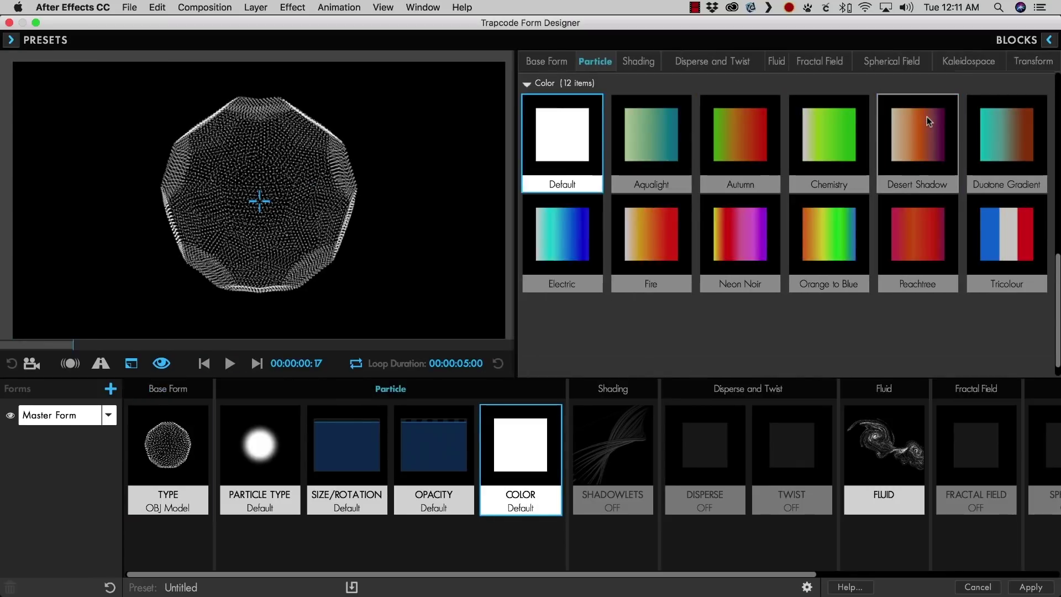
pyautogui.click(750, 254)
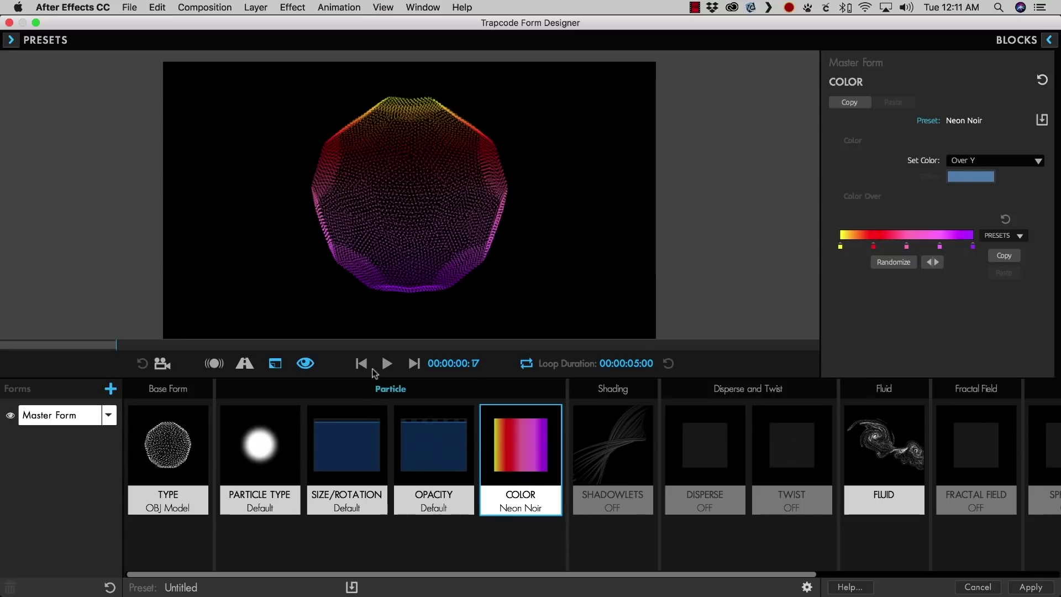
pyautogui.click(362, 365)
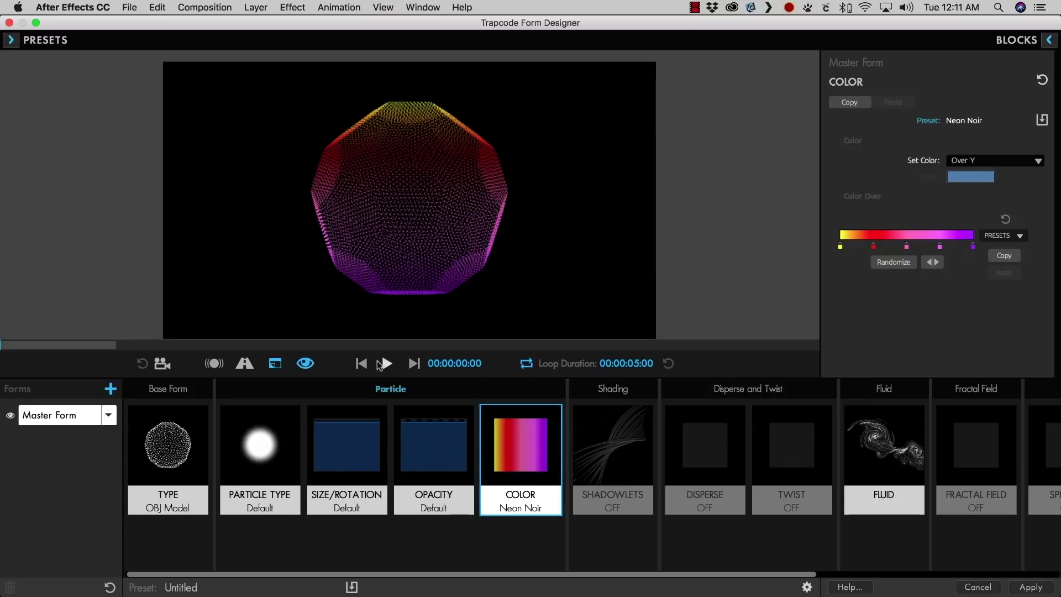
pyautogui.click(386, 363)
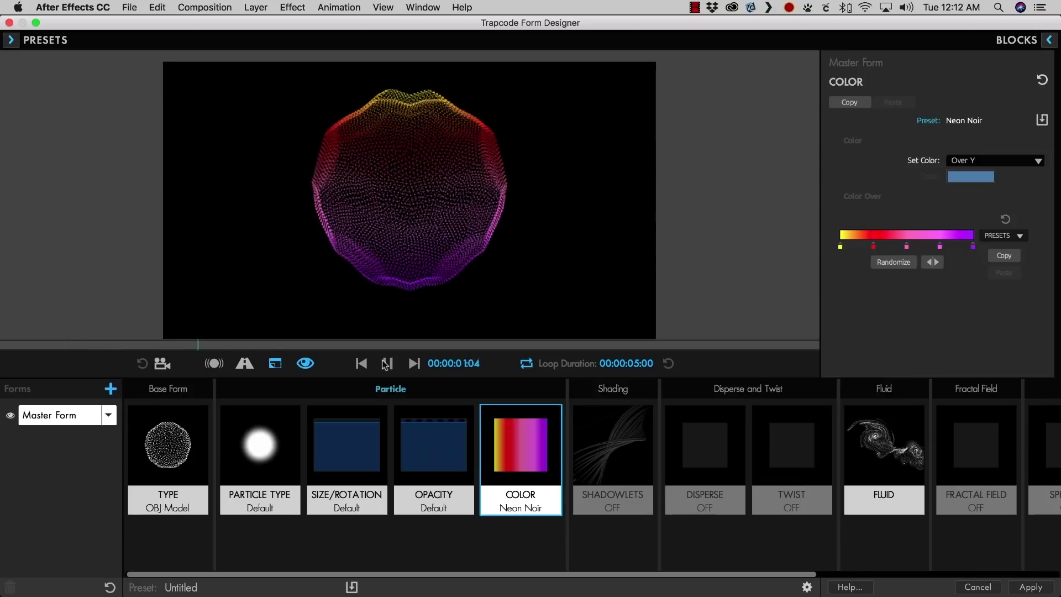
# Try shifting the fluid's Force Relative Position to -203, 0, 0 and reset it to its default.
pyautogui.click(884, 448)
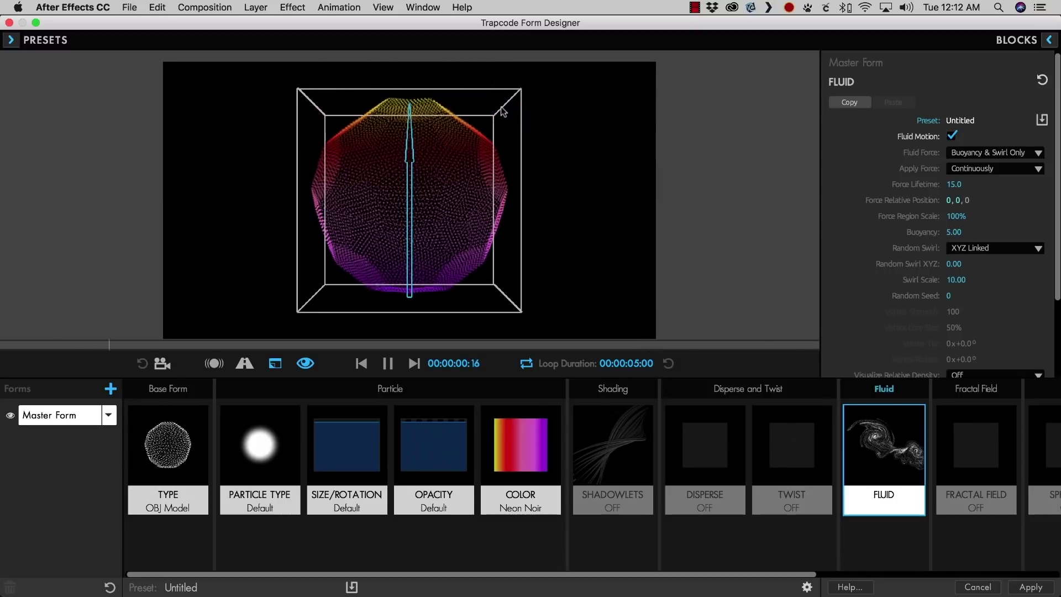
pyautogui.moveTo(949, 201); pyautogui.dragTo(945, 200)
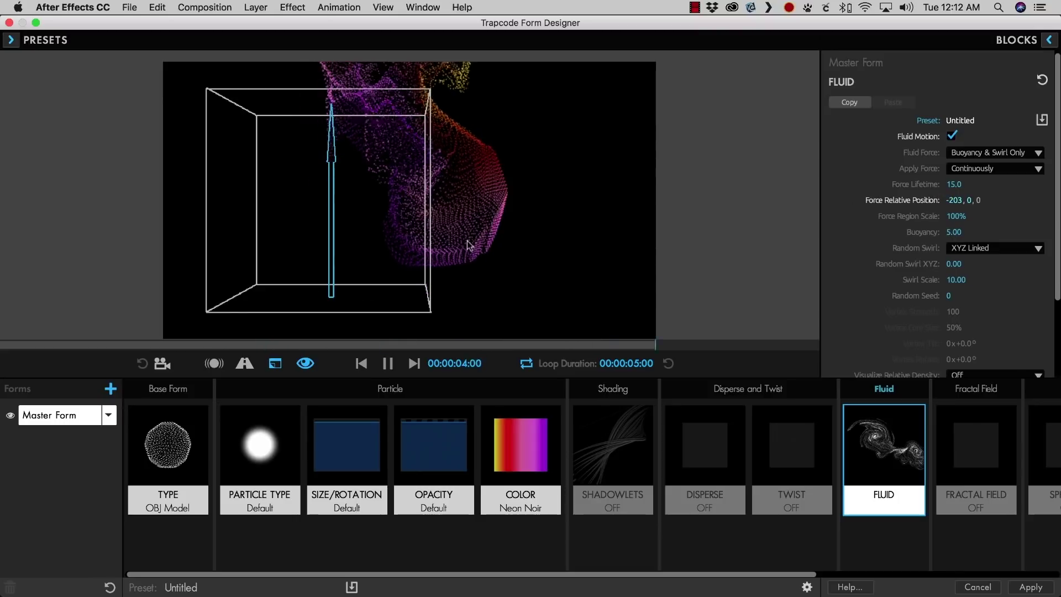
pyautogui.click(161, 364)
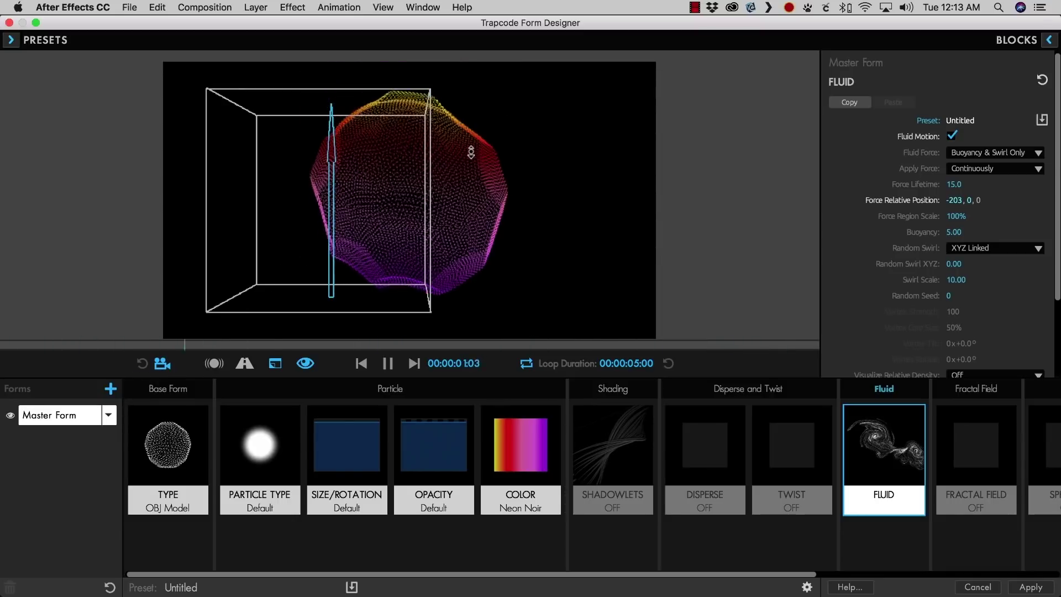
pyautogui.moveTo(479, 151); pyautogui.dragTo(448, 157)
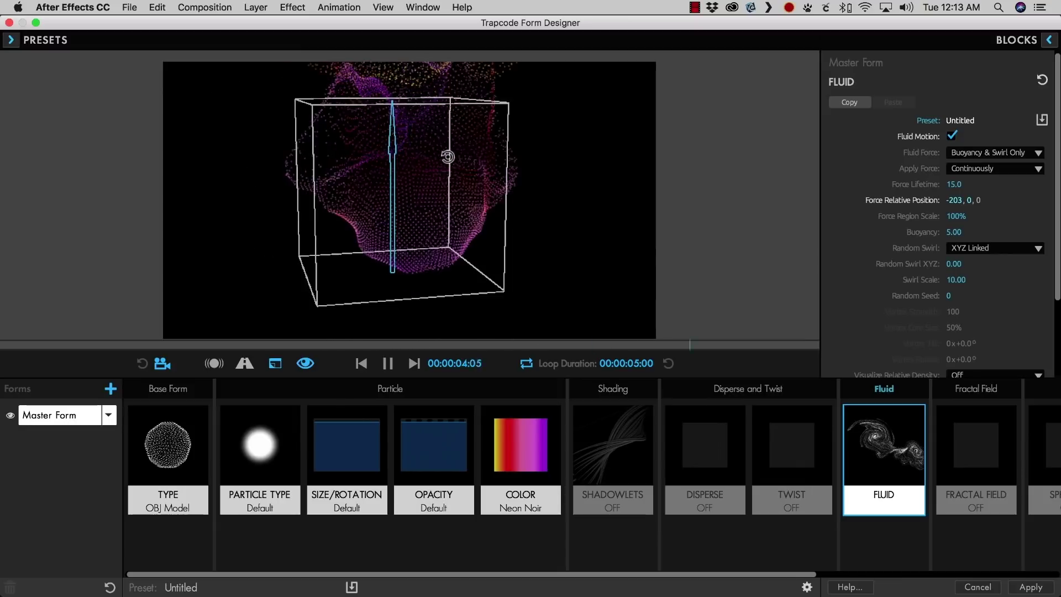
pyautogui.moveTo(462, 156); pyautogui.dragTo(506, 151)
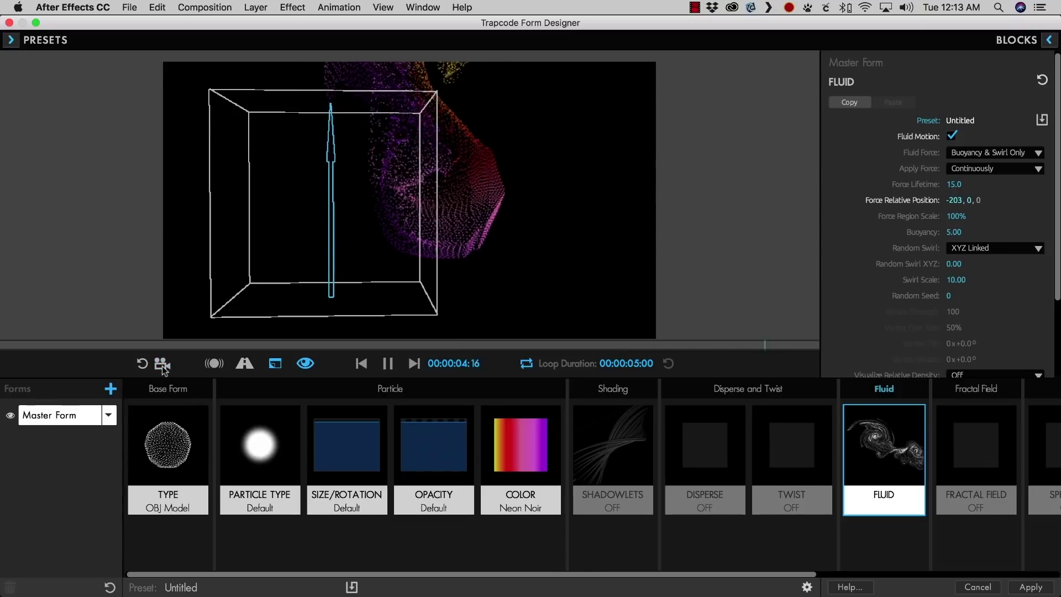
pyautogui.doubleClick(913, 203)
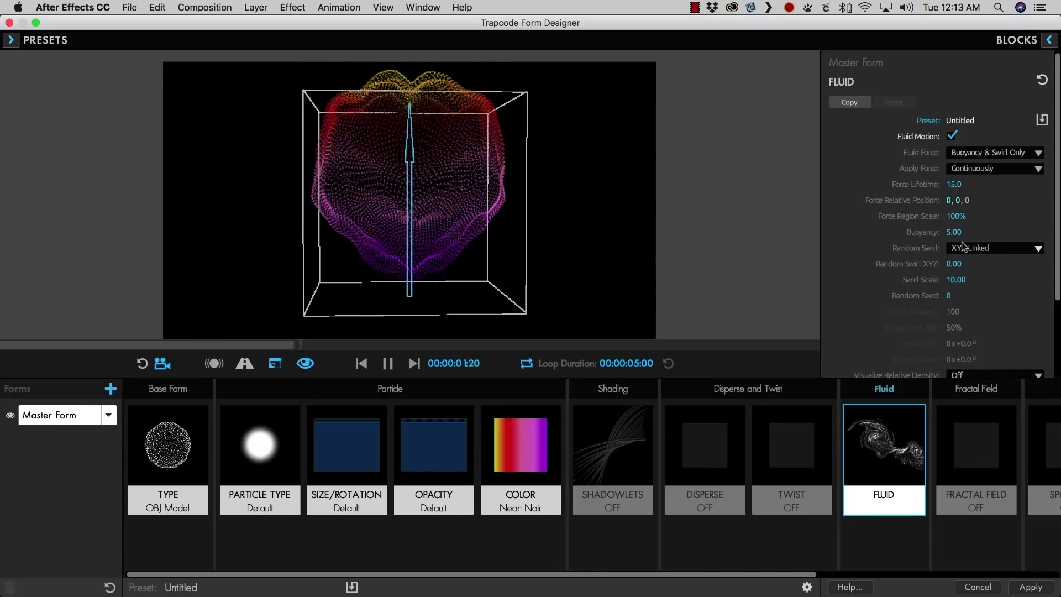
# Try fluid Force Region Scale values of 65% and 202%, reset the scale to its default and pause playback.
pyautogui.moveTo(957, 216); pyautogui.dragTo(954, 216)
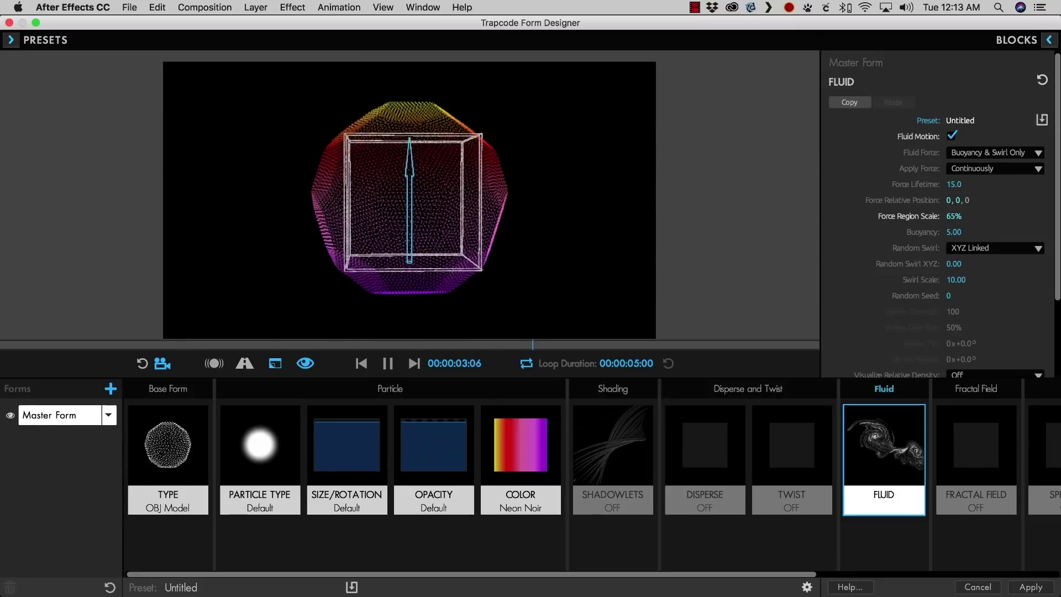
pyautogui.moveTo(956, 216); pyautogui.dragTo(964, 216)
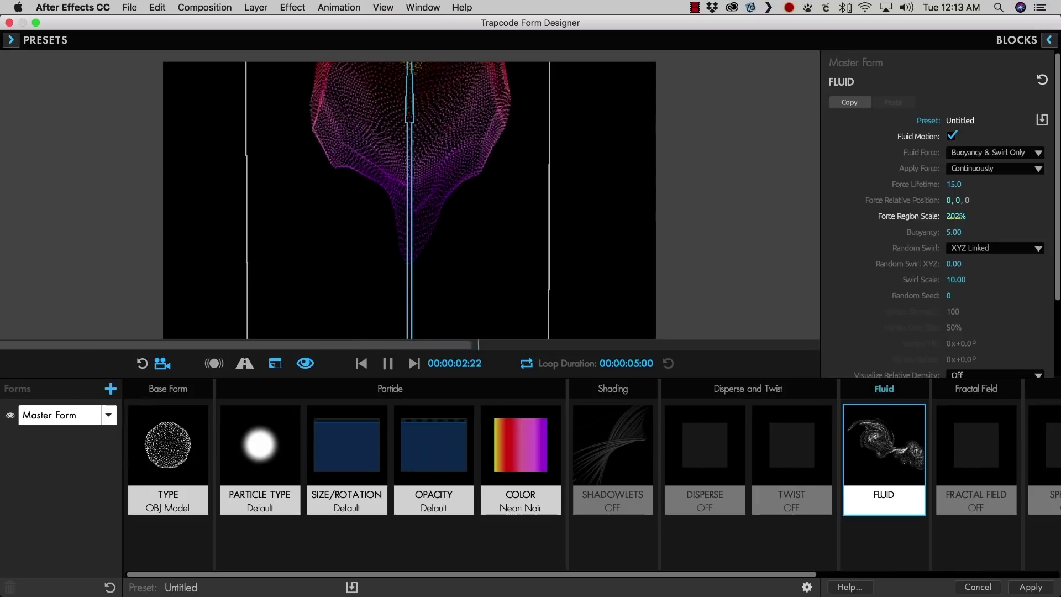
pyautogui.doubleClick(913, 217)
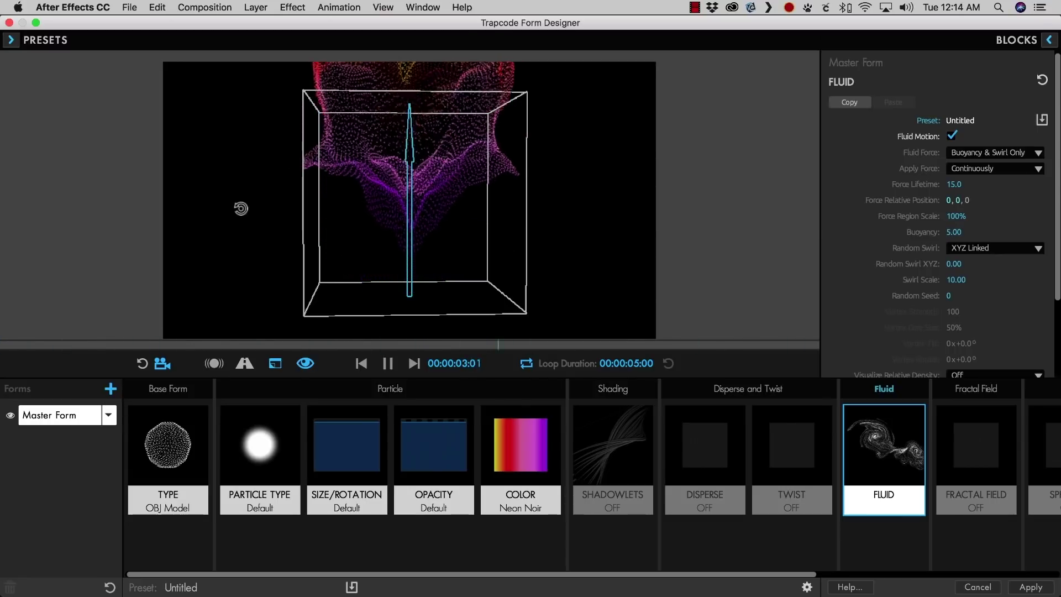
pyautogui.click(388, 363)
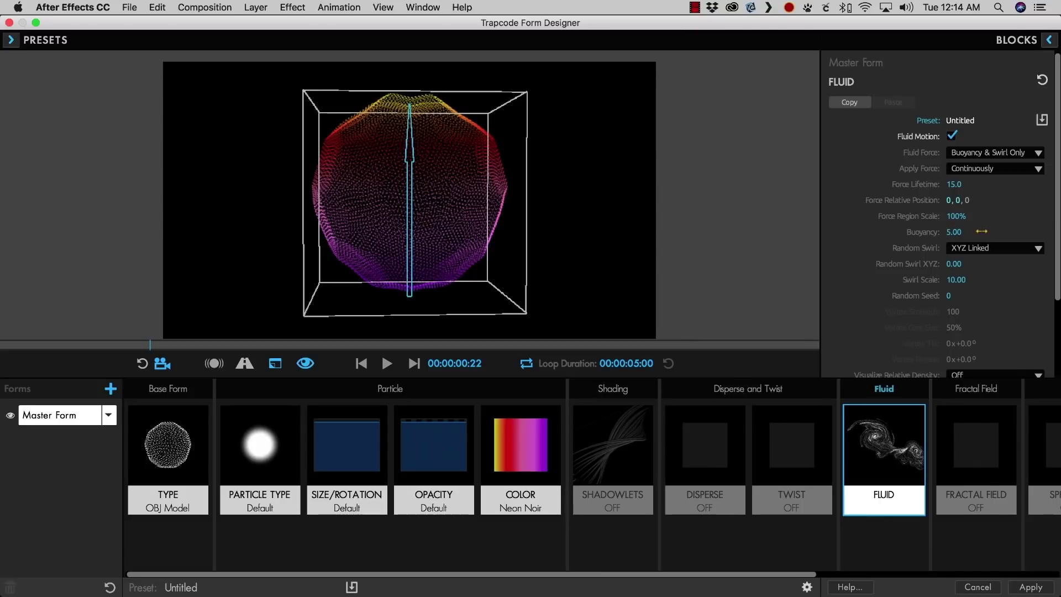
# Try a fluid Buoyancy of 40, play the animation to preview it and pause playback.
pyautogui.moveTo(958, 235); pyautogui.dragTo(996, 235)
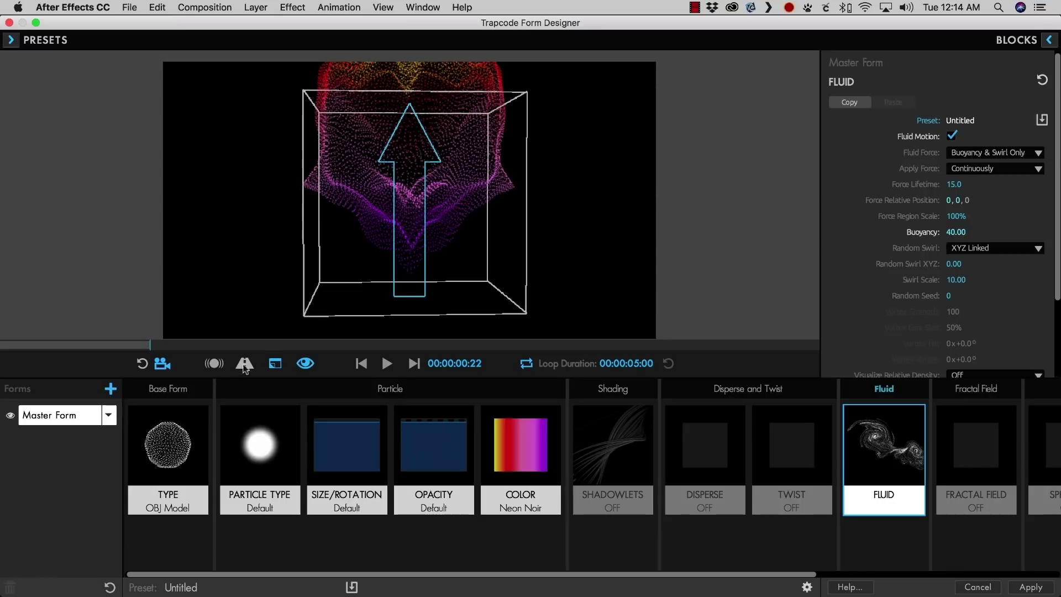
pyautogui.click(387, 363)
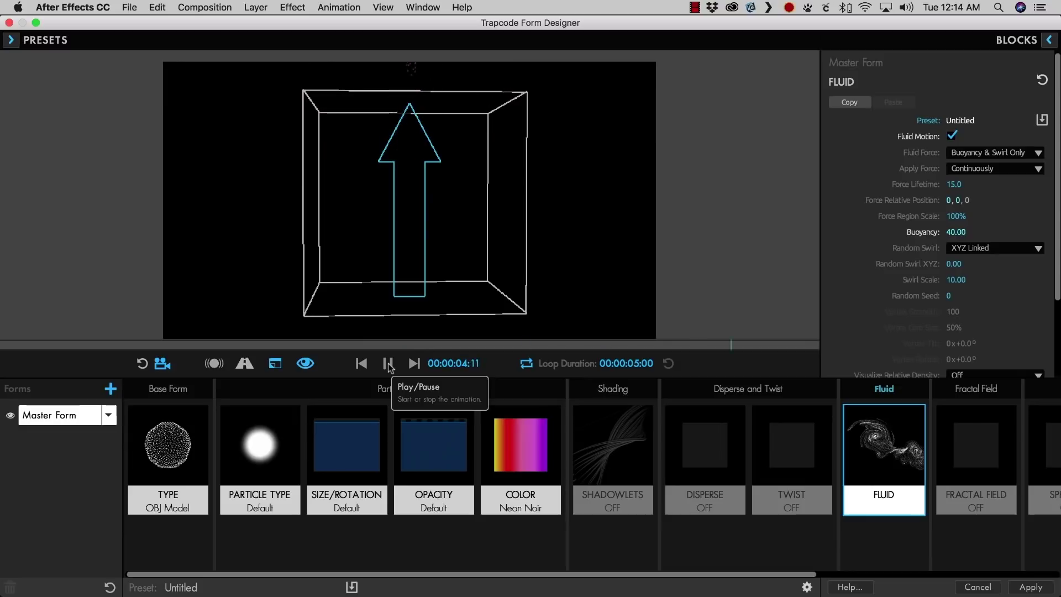
pyautogui.click(388, 363)
# Try fluid Buoyancy values of -35, 92 and -40, previewing the -40 value in playback.
pyautogui.moveTo(956, 233); pyautogui.dragTo(908, 238)
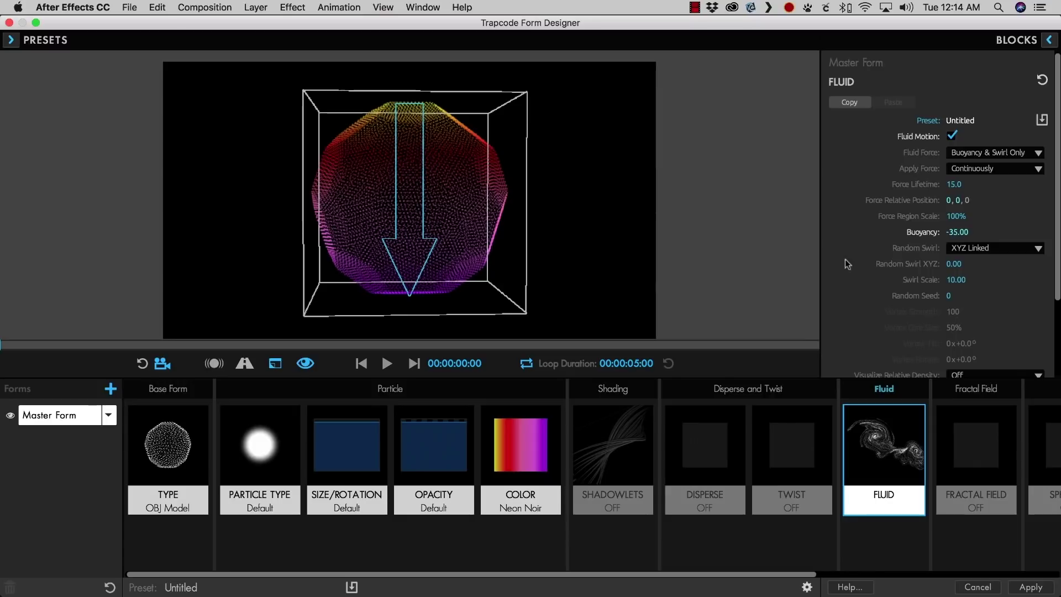
pyautogui.moveTo(959, 232); pyautogui.dragTo(993, 231)
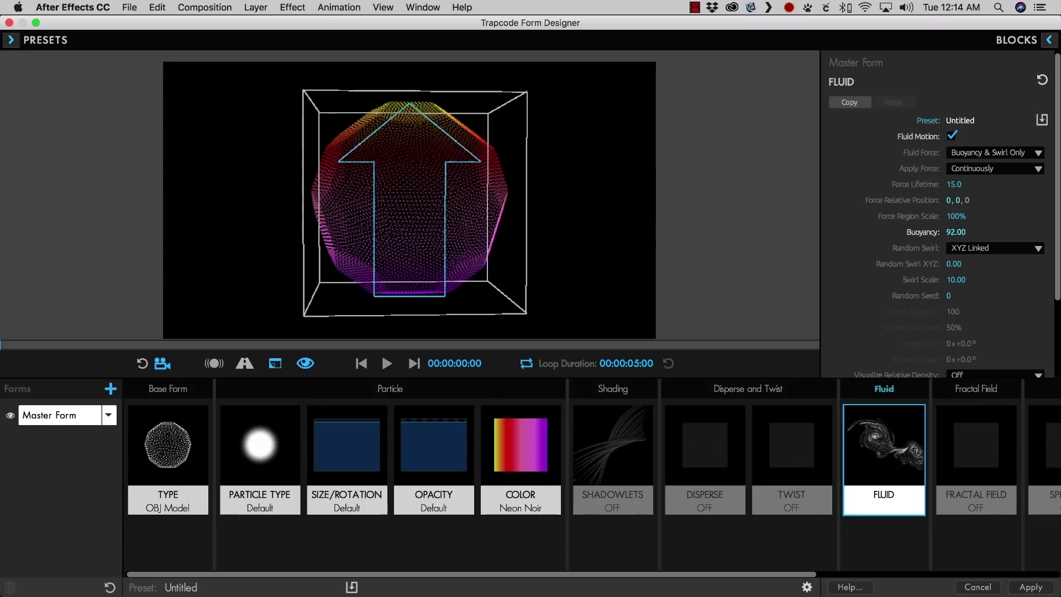
pyautogui.moveTo(993, 232); pyautogui.dragTo(956, 231)
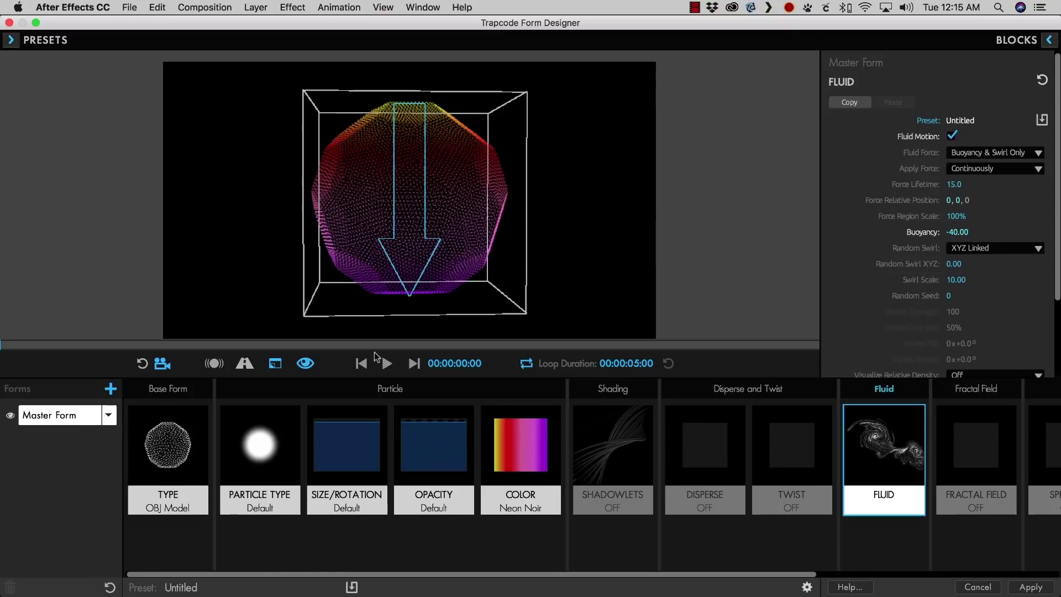
pyautogui.click(387, 363)
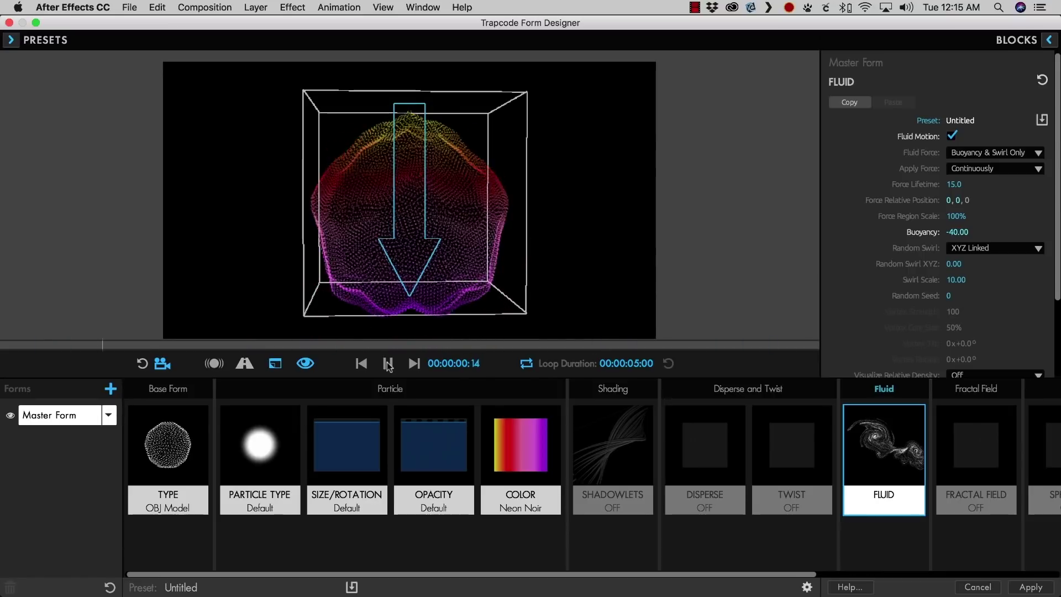
pyautogui.press('space')
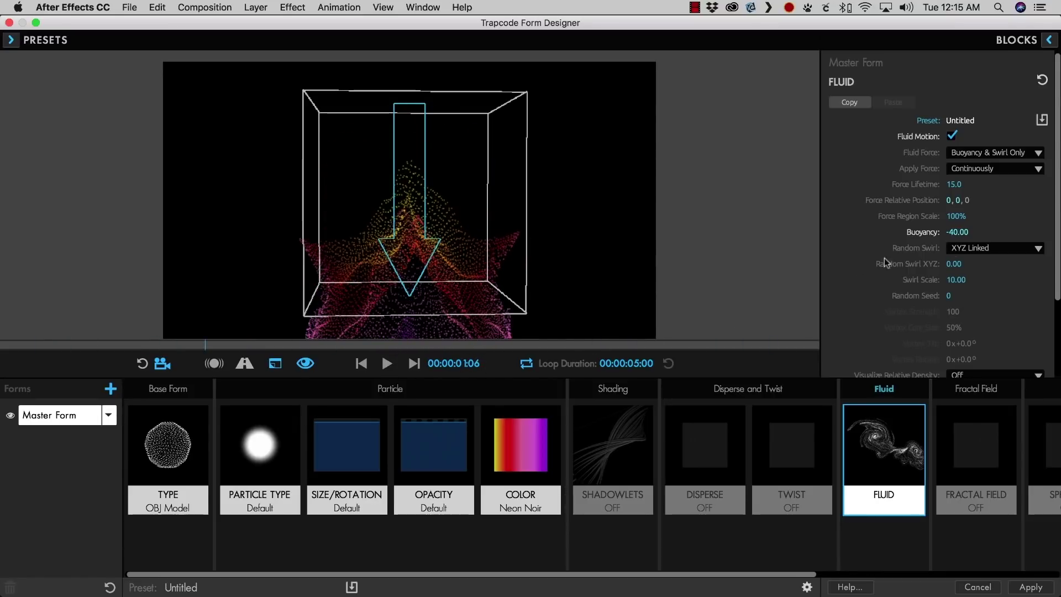
# Set the fluid's Buoyancy to 0 and play the animation.
pyautogui.click(958, 232)
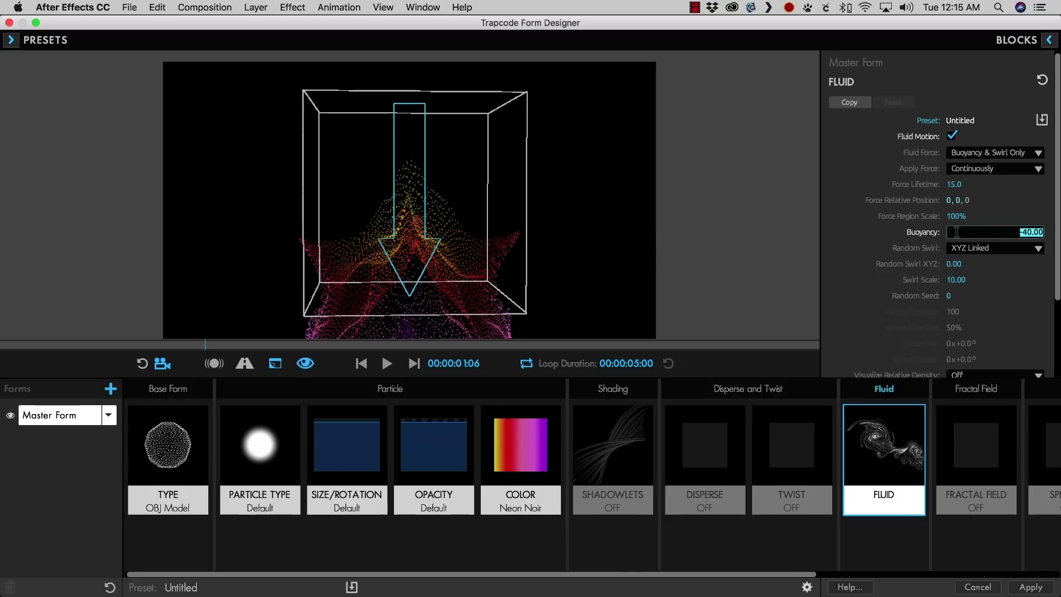
pyautogui.write('0')
pyautogui.press('Return')
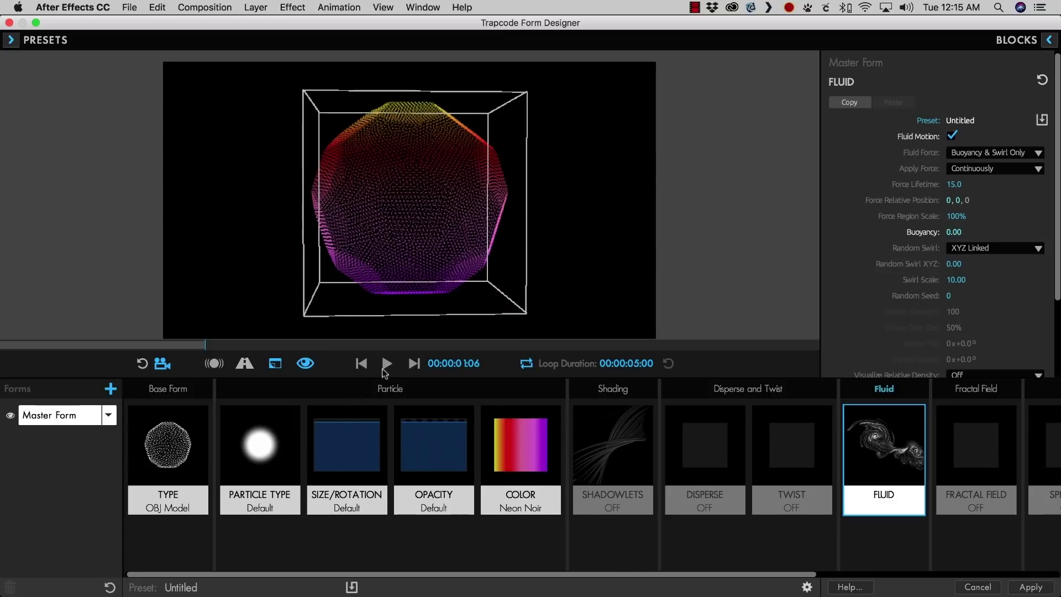
pyautogui.click(387, 363)
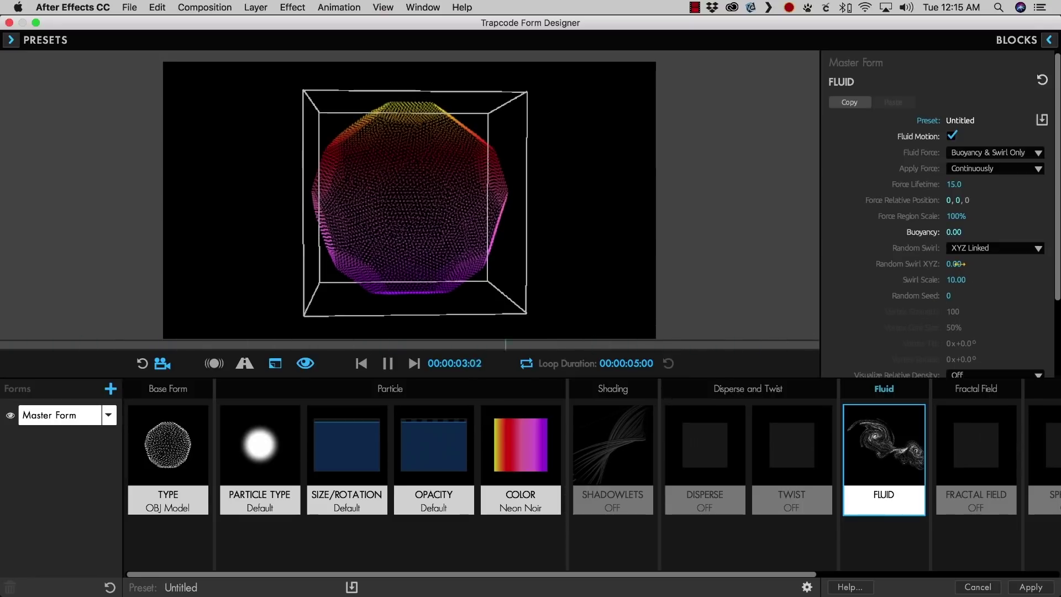
# Try Random Swirl XYZ at 7 and 46, set it to 4, and raise the Swirl Scale to 109 before lowering it.
pyautogui.moveTo(956, 264); pyautogui.dragTo(960, 265)
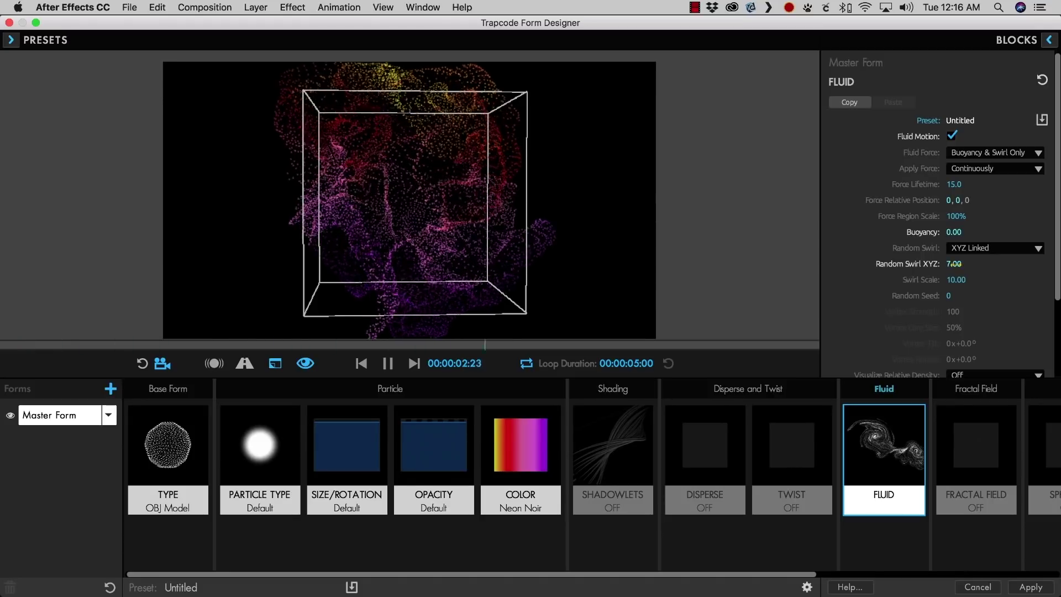
pyautogui.moveTo(956, 264); pyautogui.dragTo(976, 264)
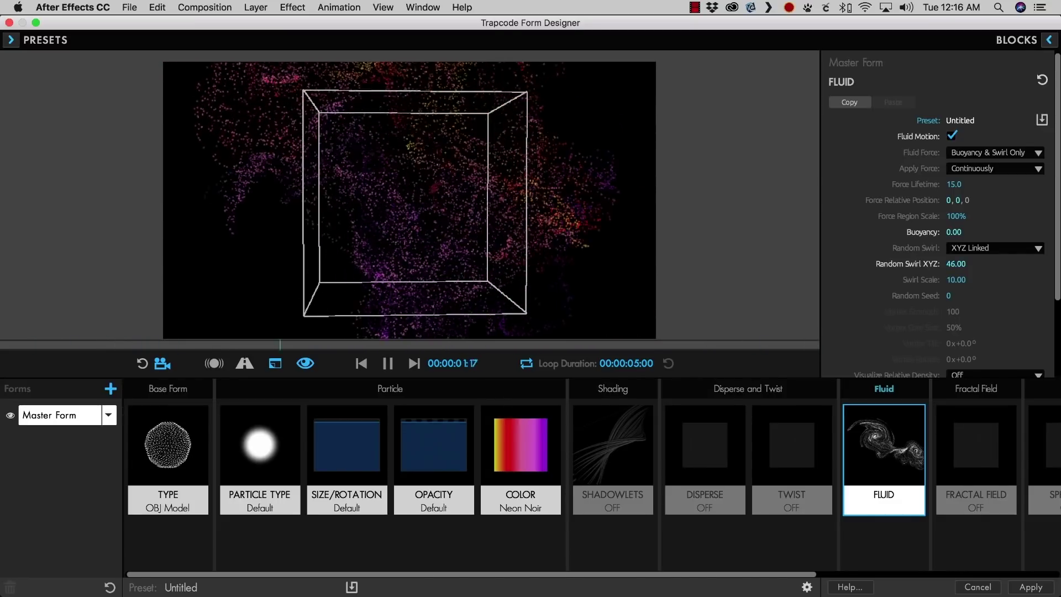
pyautogui.moveTo(957, 265); pyautogui.dragTo(933, 265)
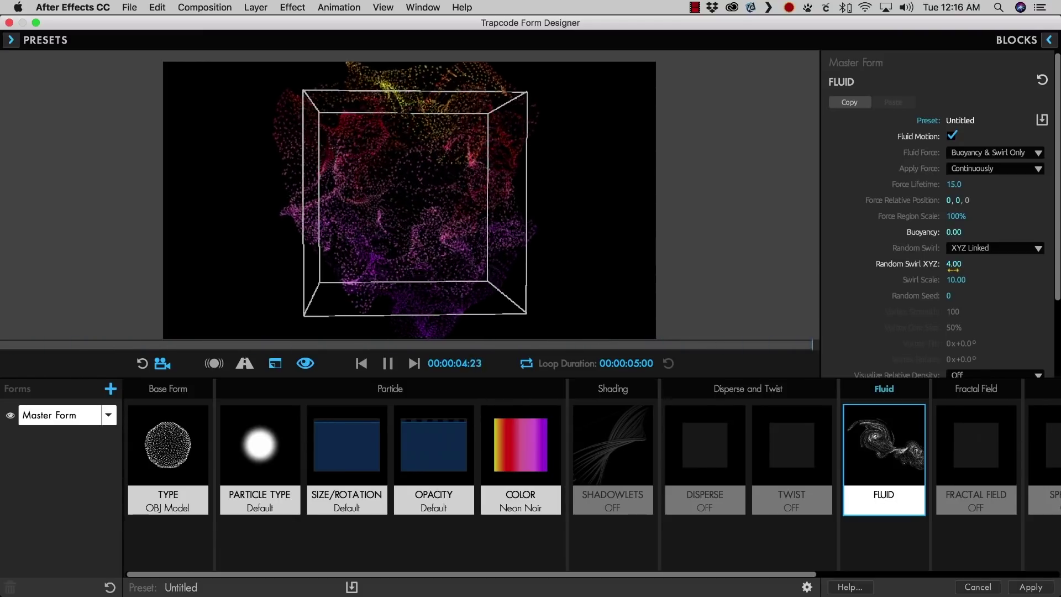
pyautogui.moveTo(951, 280); pyautogui.dragTo(993, 281)
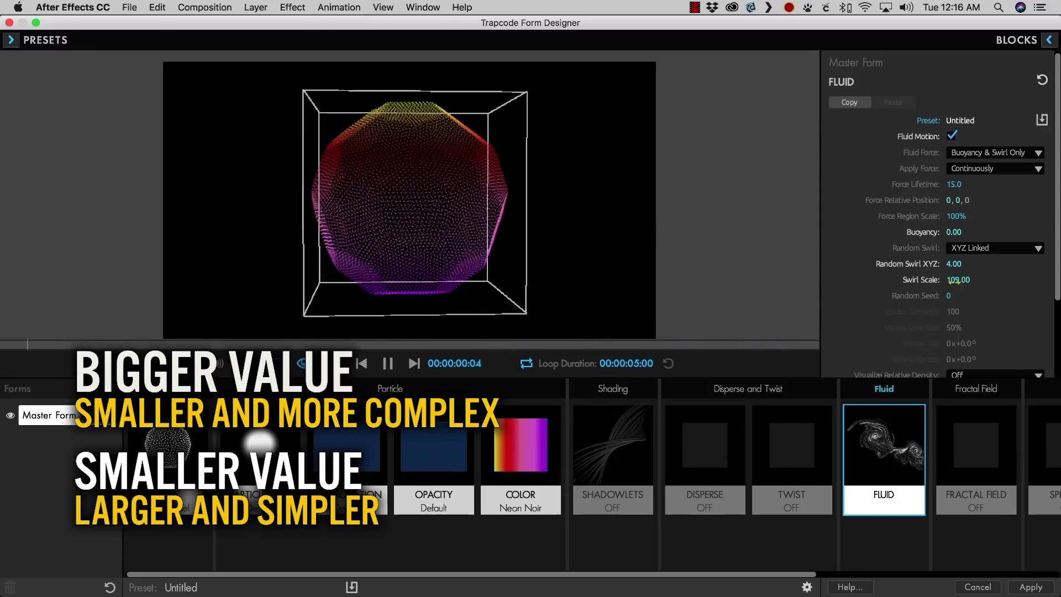
pyautogui.moveTo(955, 280); pyautogui.dragTo(942, 280)
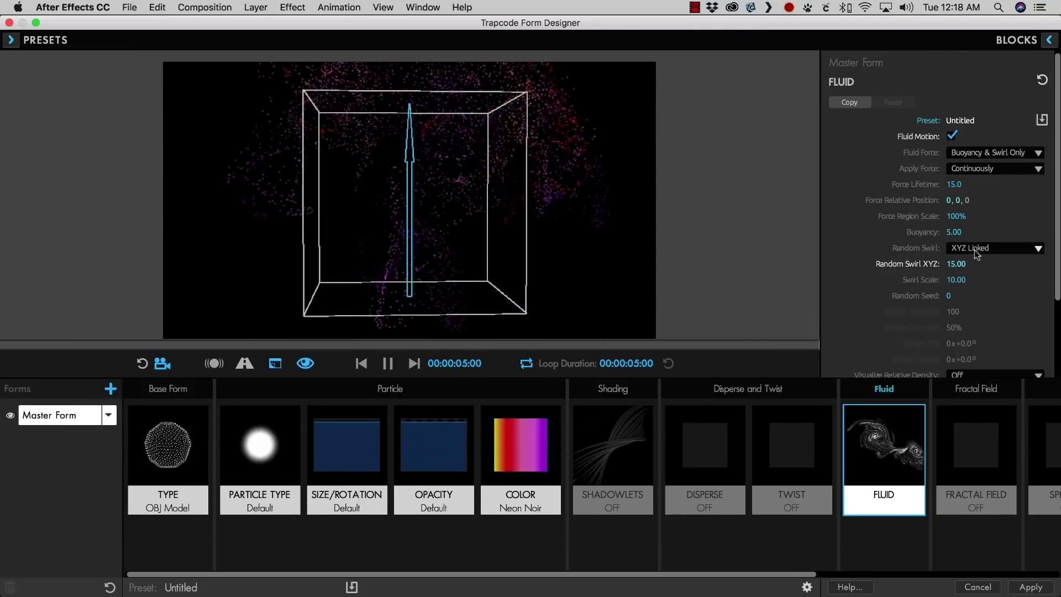
# Switch the fluid's Random Swirl option to XYZ Individual.
pyautogui.click(974, 250)
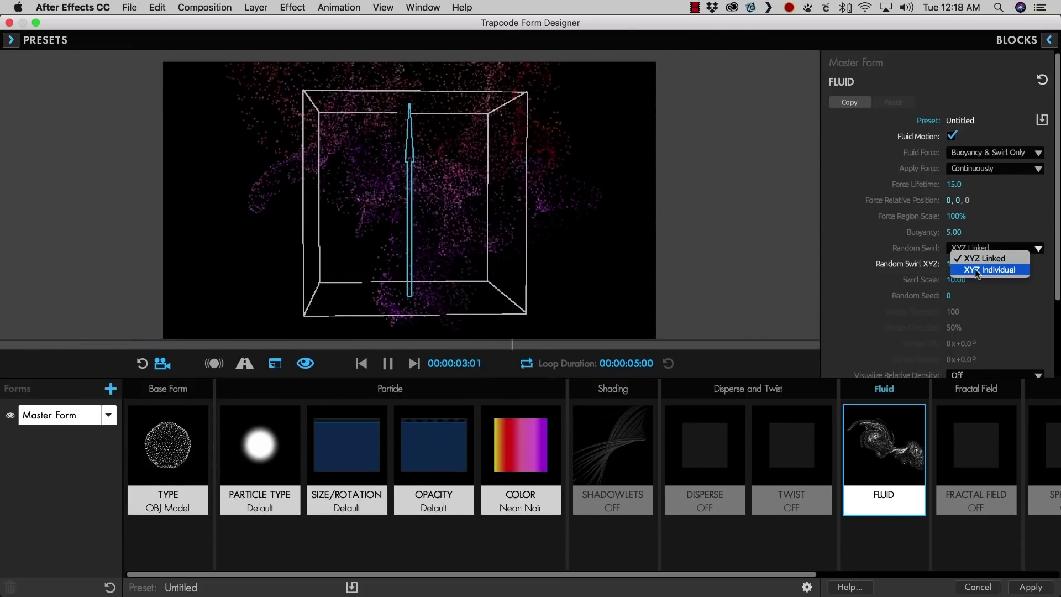
pyautogui.click(905, 249)
pyautogui.click(971, 250)
pyautogui.click(967, 268)
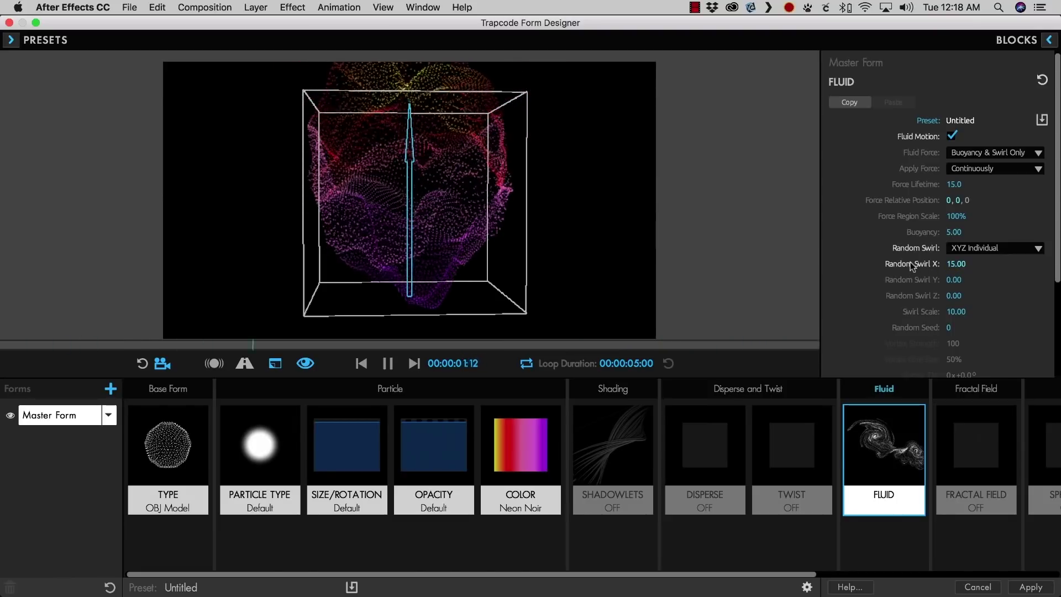
# Set Random Swirl X to 0, try Random Swirl Y at 29 and return it to 0, with Random Swirl Z at 55.
pyautogui.moveTo(955, 264)
pyautogui.mouseDown()
pyautogui.moveTo(946, 264)
pyautogui.moveTo(962, 279)
pyautogui.moveTo(944, 280)
pyautogui.mouseUp()
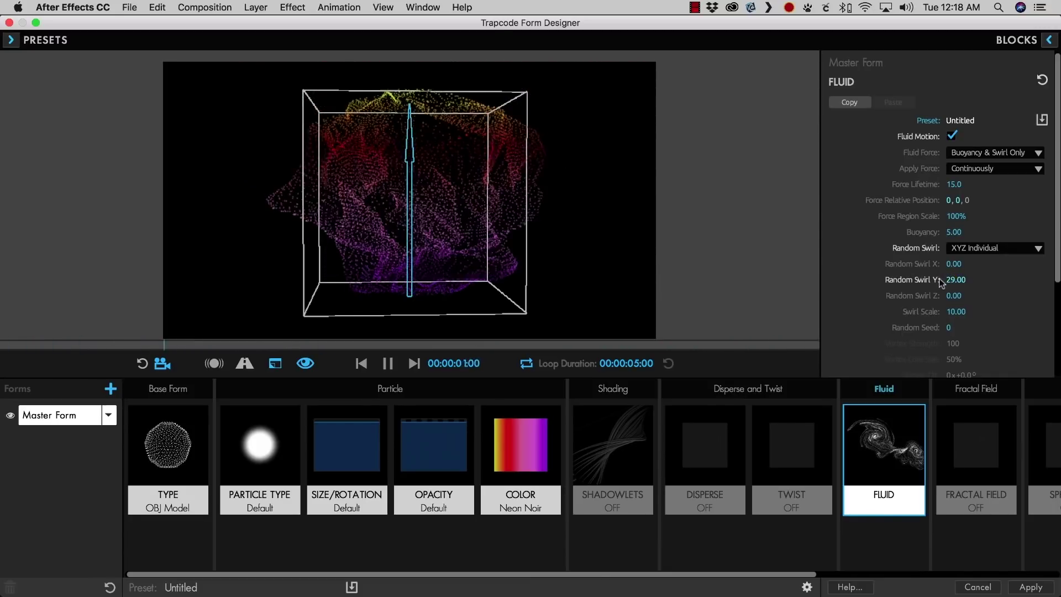
pyautogui.moveTo(950, 296)
pyautogui.mouseDown()
pyautogui.moveTo(979, 296)
pyautogui.moveTo(947, 298)
pyautogui.mouseUp()
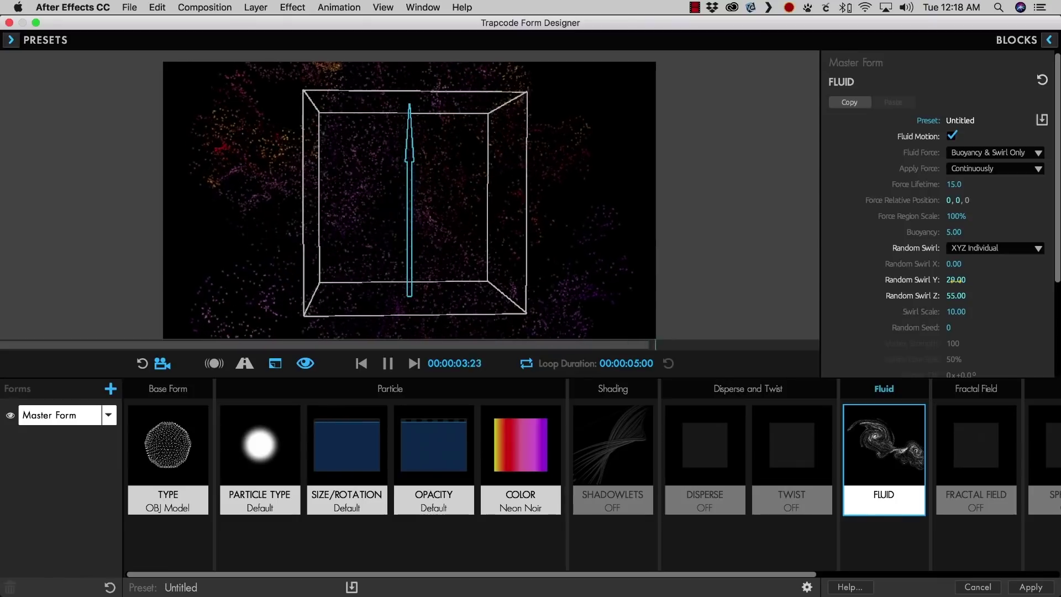
pyautogui.moveTo(953, 264)
pyautogui.mouseDown()
pyautogui.moveTo(973, 264)
pyautogui.moveTo(951, 264)
pyautogui.mouseUp()
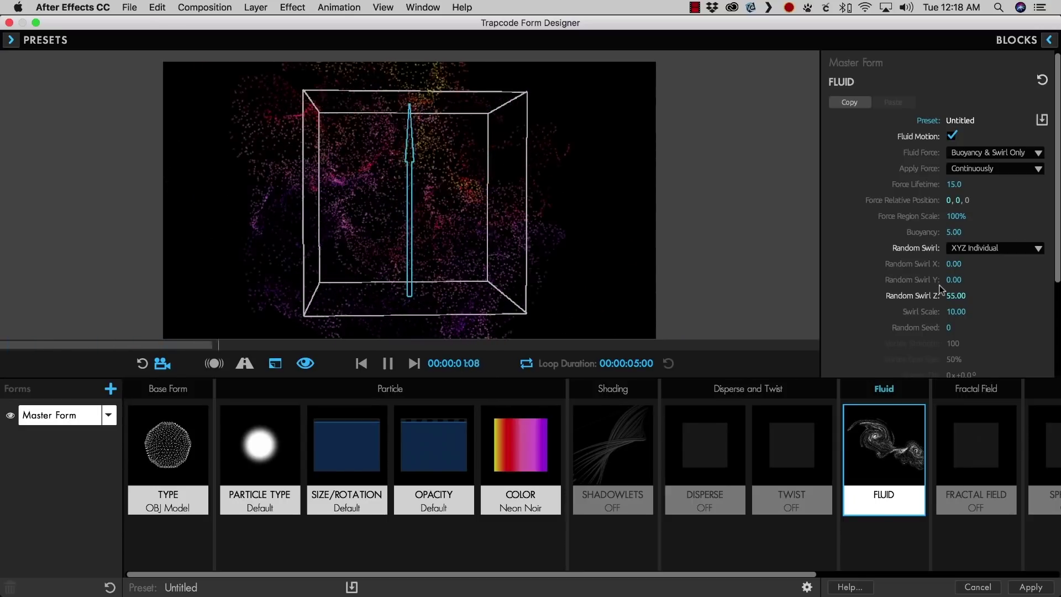
# Set the fluid's Swirl Scale to 74 and try Random Seed values of 50 and 90.
pyautogui.moveTo(951, 317); pyautogui.dragTo(959, 312)
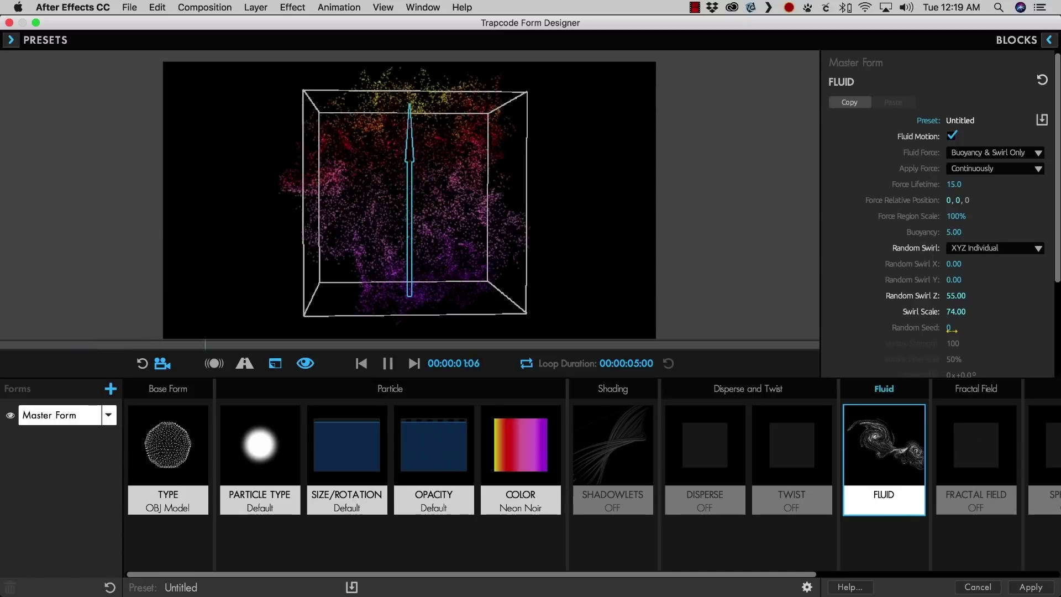
pyautogui.moveTo(948, 328); pyautogui.dragTo(953, 328)
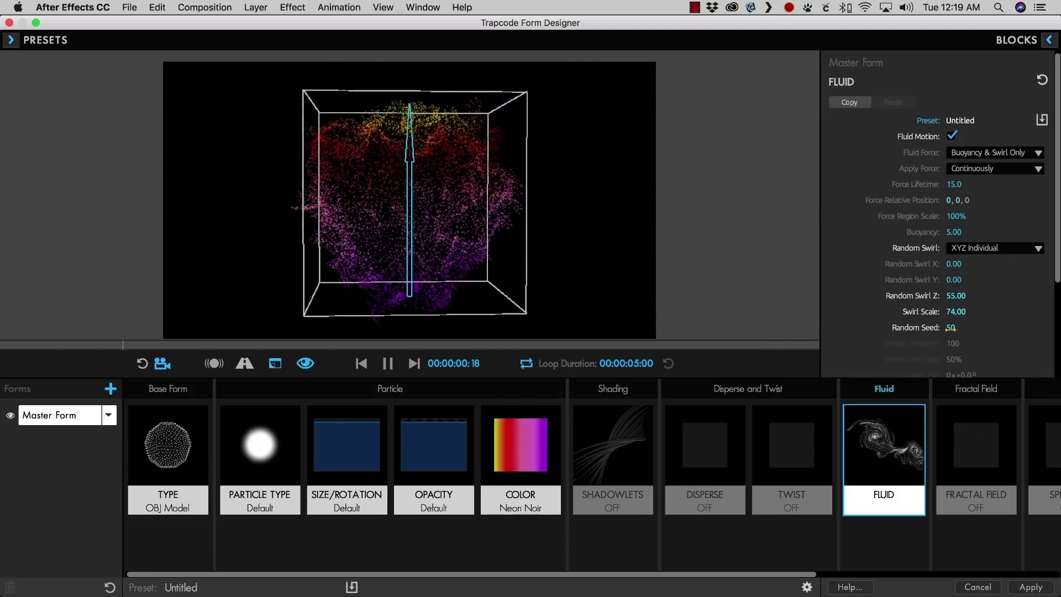
pyautogui.moveTo(951, 328); pyautogui.dragTo(962, 328)
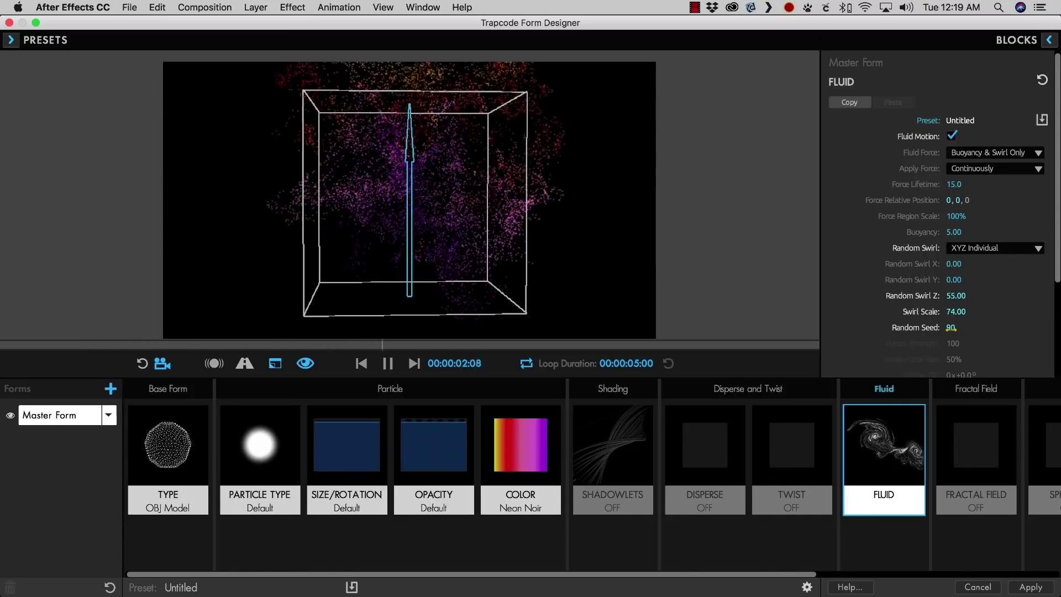
pyautogui.moveTo(951, 328); pyautogui.dragTo(951, 328)
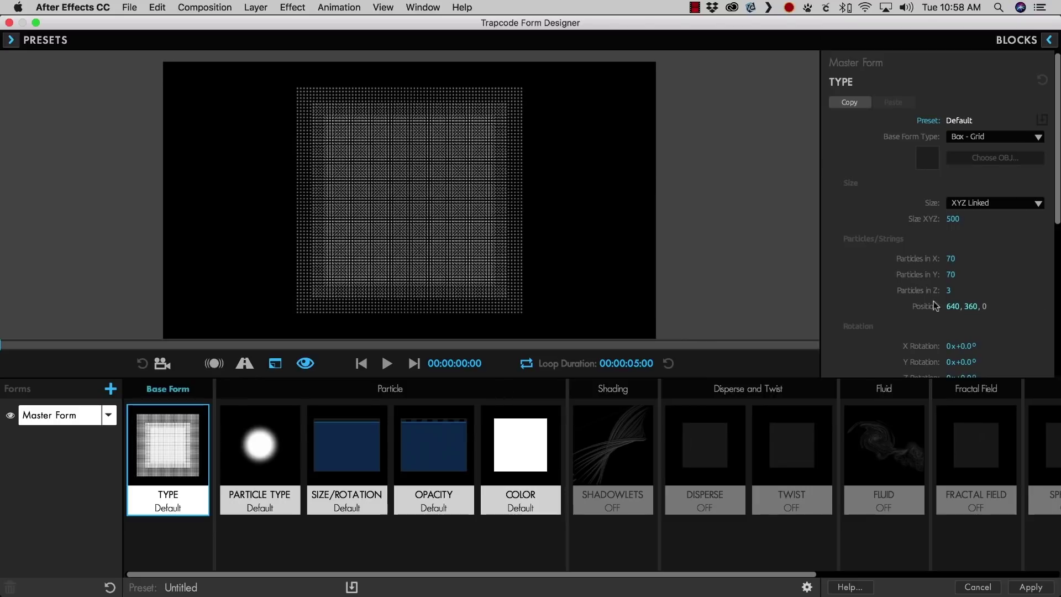
# Set the Box - Grid base form to 1 particle in Z and a Size XYZ of 1000.
pyautogui.moveTo(948, 291); pyautogui.dragTo(943, 291)
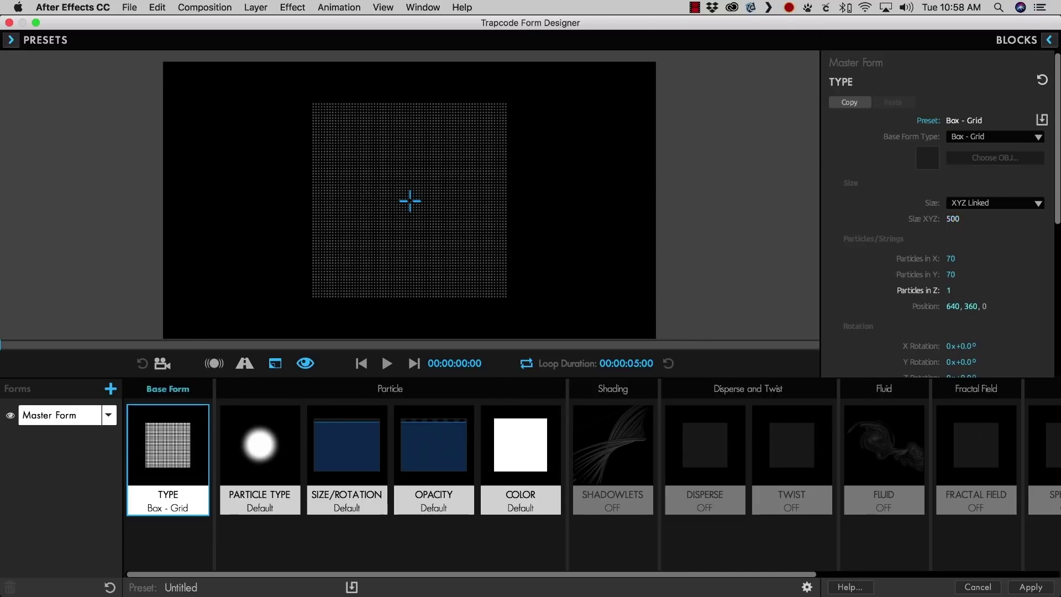
pyautogui.click(959, 220)
pyautogui.press('Return')
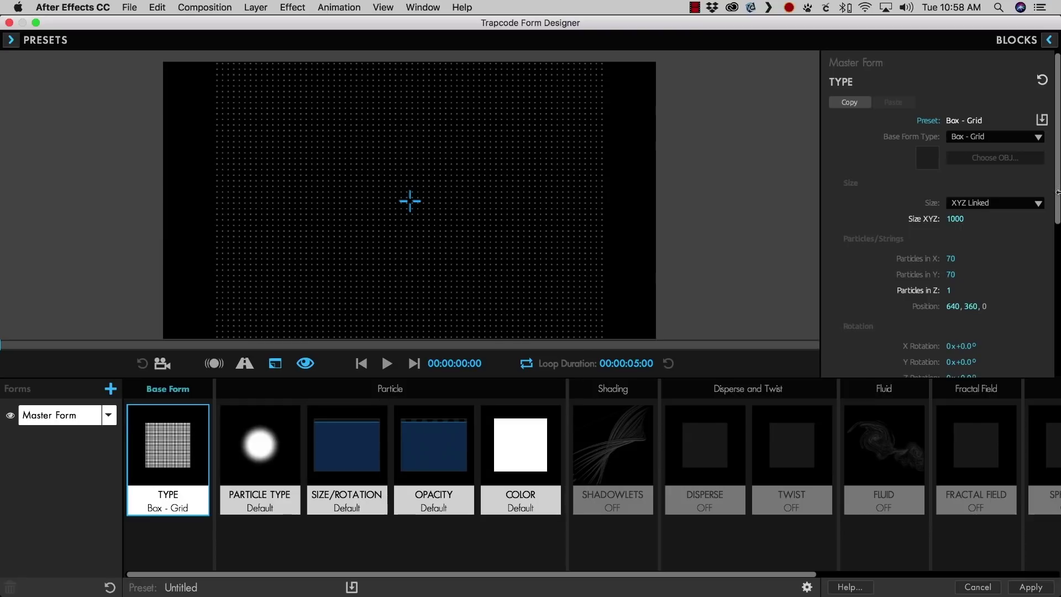
# Set the base form's Particles in X and Particles in Y to 150 each.
pyautogui.scroll(-3, 1057, 193)
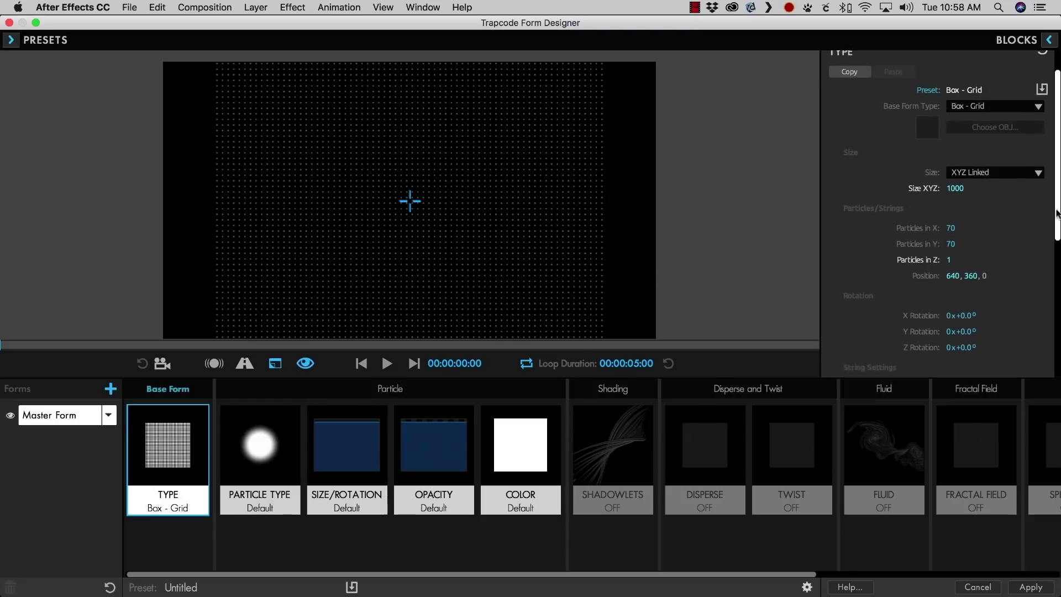
pyautogui.click(952, 223)
pyautogui.write('150')
pyautogui.press('Tab')
pyautogui.write('150')
pyautogui.press('Tab')
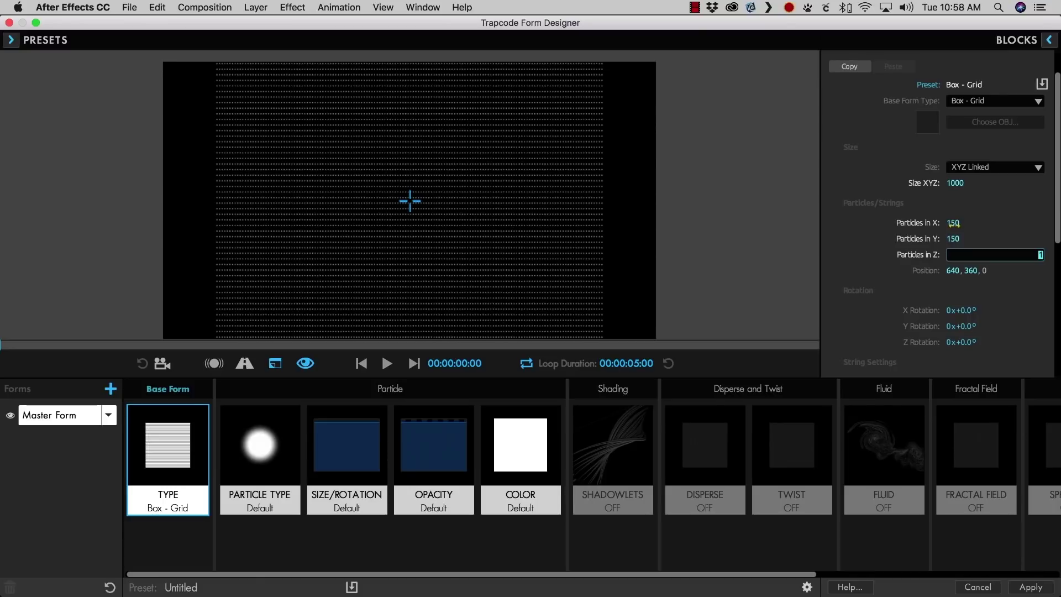
# Apply the Orange to Blue color preset to the particles and set the color to run Over Y.
pyautogui.click(512, 444)
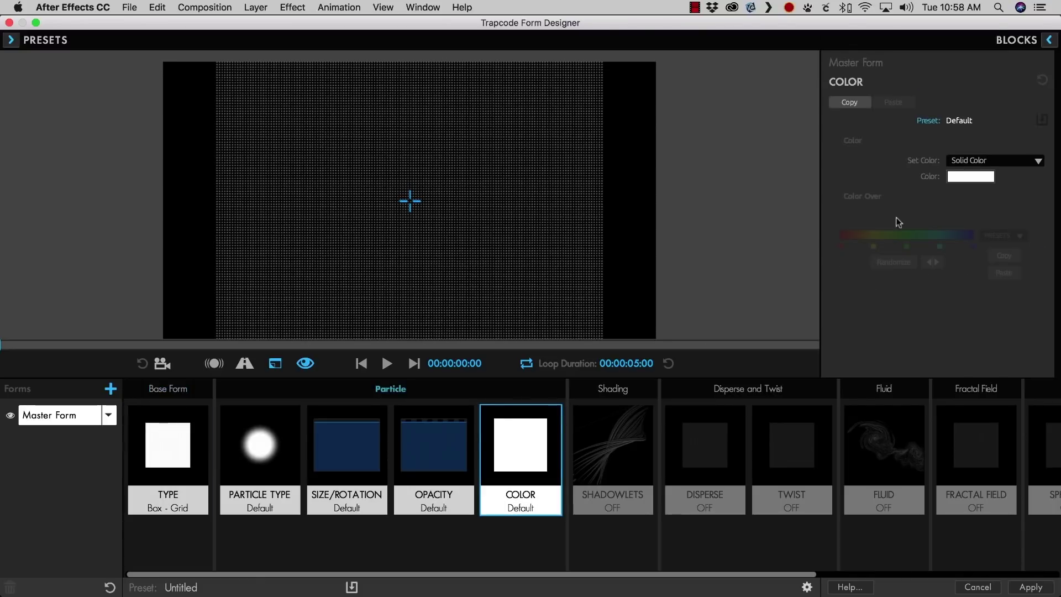
pyautogui.click(922, 124)
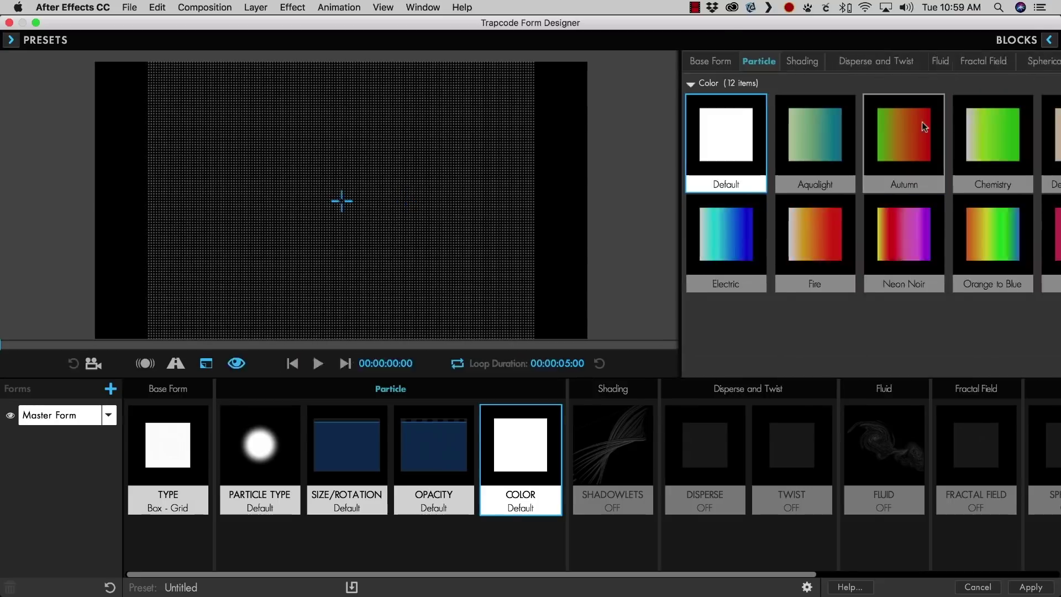
pyautogui.click(818, 241)
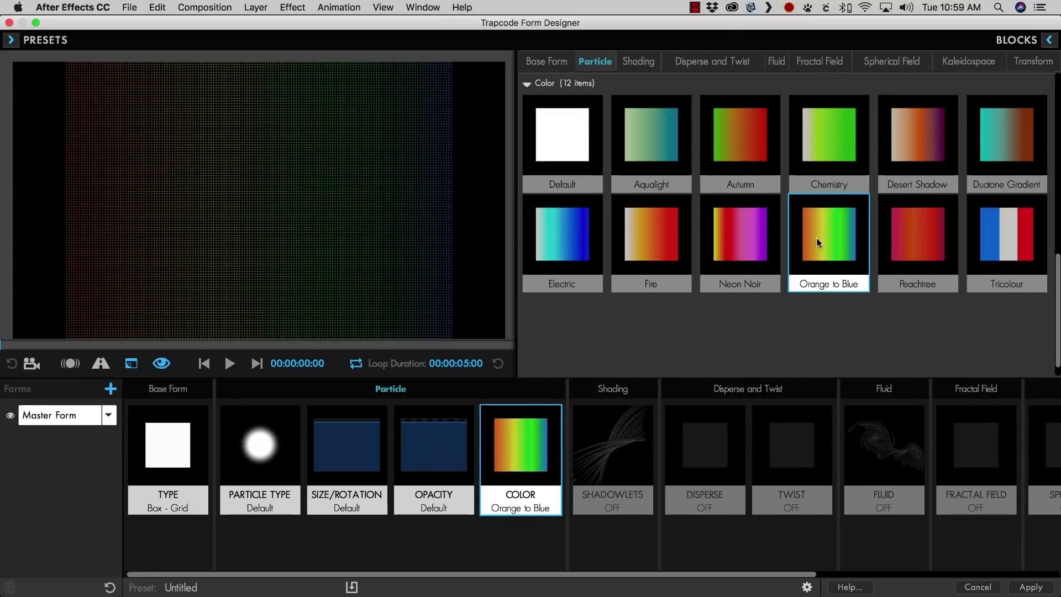
pyautogui.click(515, 421)
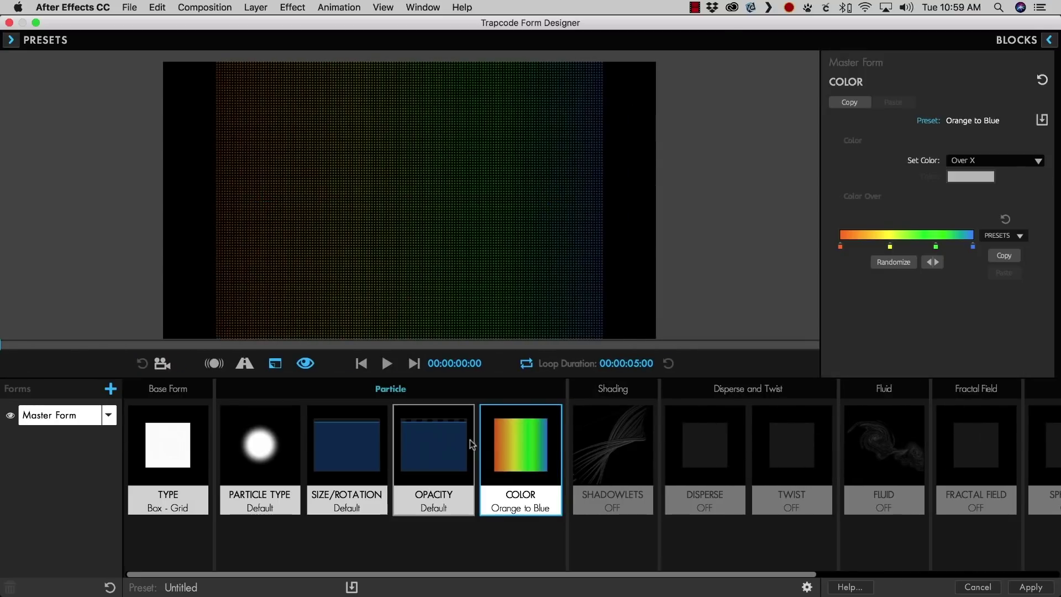
pyautogui.click(1007, 166)
pyautogui.click(990, 194)
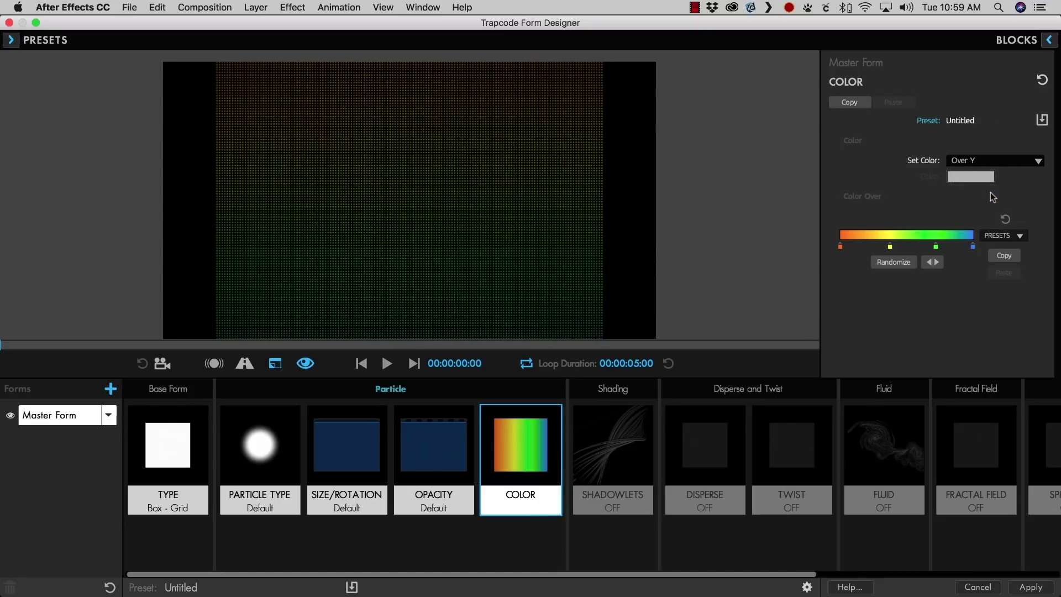
# Enable Fluid Motion for the Master Form.
pyautogui.click(897, 470)
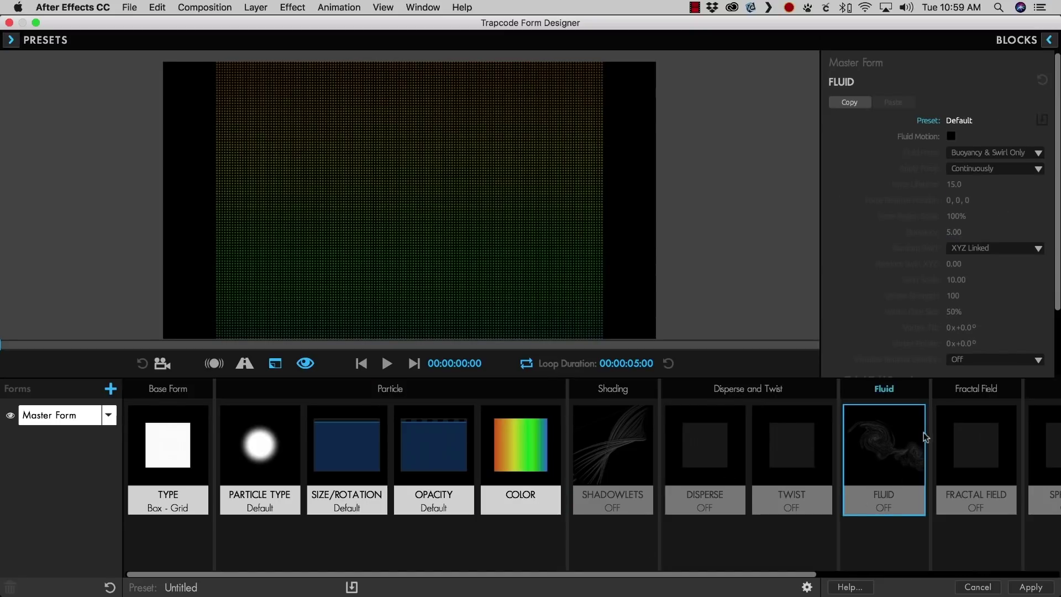
pyautogui.click(952, 137)
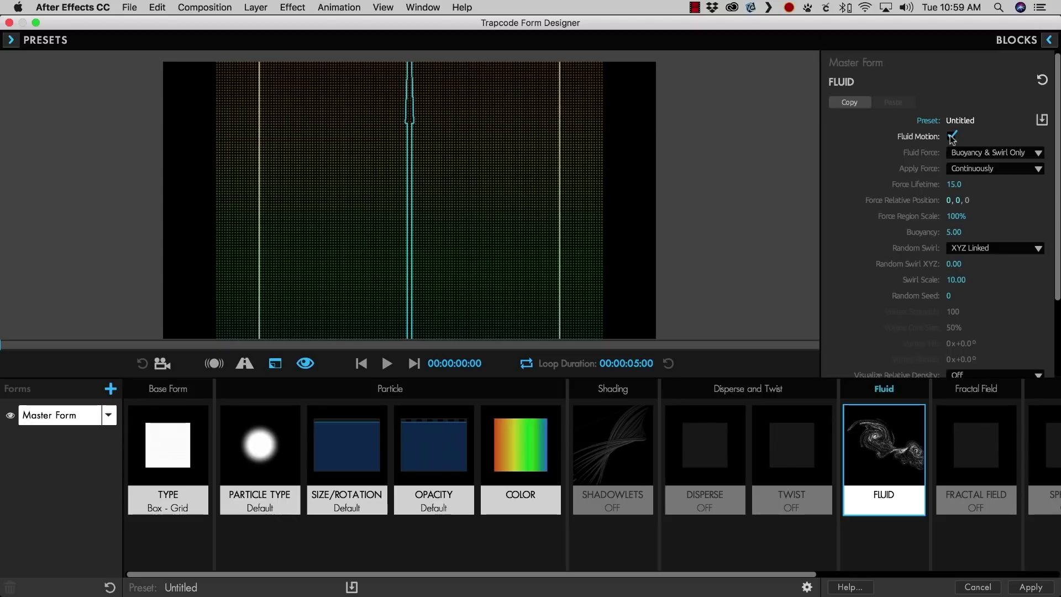
# Set the fluid's Buoyancy to 0 and Random Swirl to XYZ Individual with Random Swirl Z at 22, and play the preview.
pyautogui.click(953, 233)
pyautogui.press('Return')
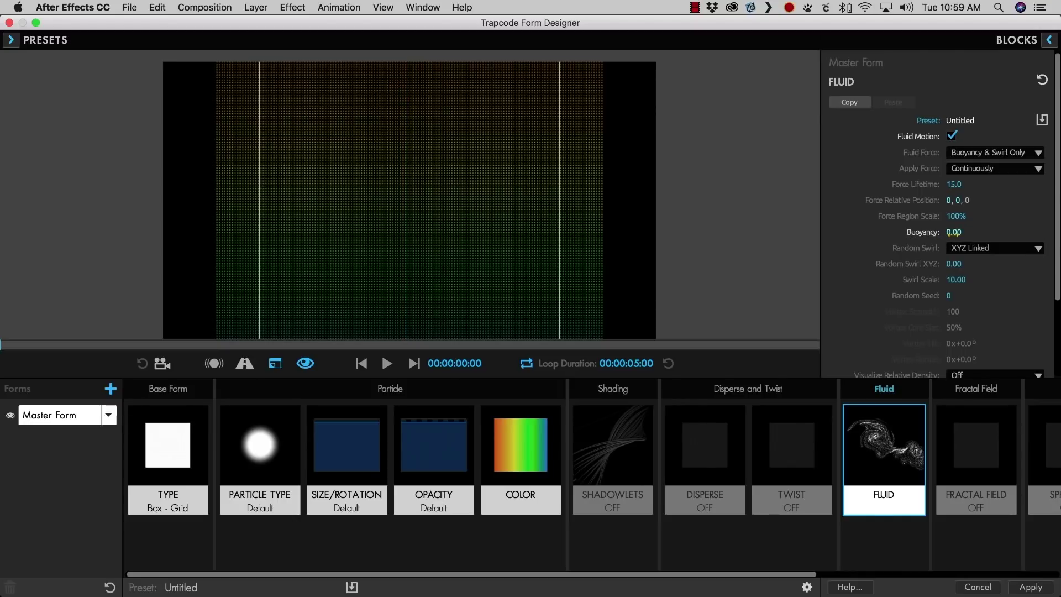
pyautogui.click(977, 248)
pyautogui.click(990, 270)
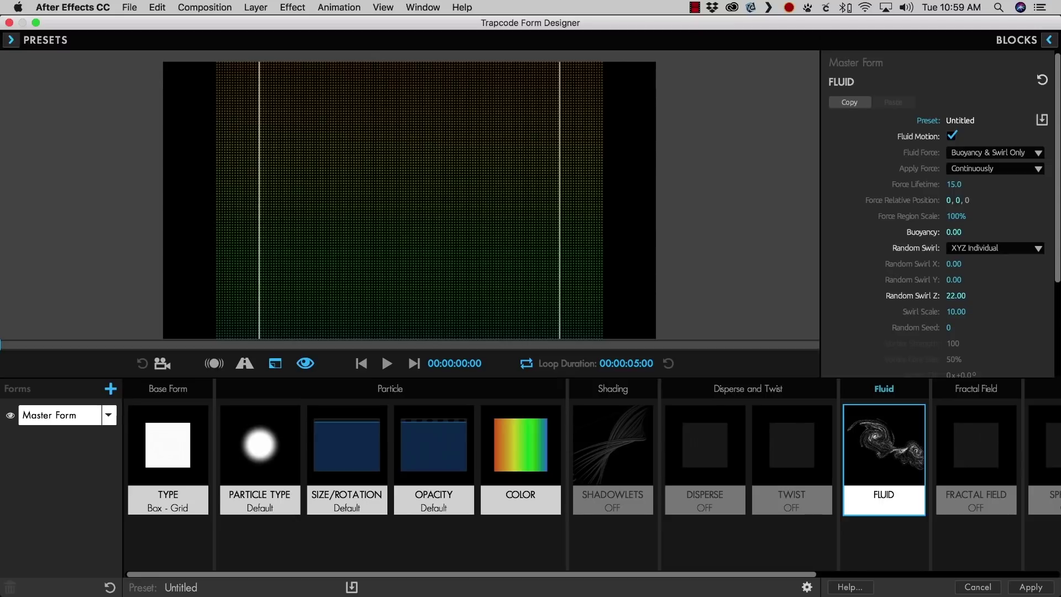
pyautogui.click(388, 365)
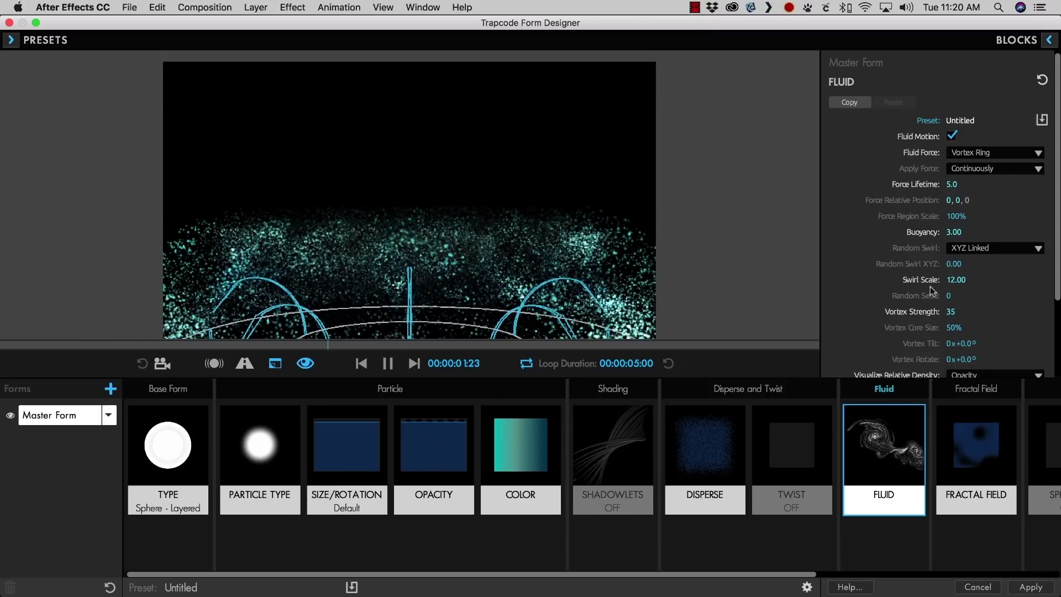
# Raise the Buoyancy of the layered sphere's fluid to 33.
pyautogui.moveTo(951, 233); pyautogui.dragTo(967, 232)
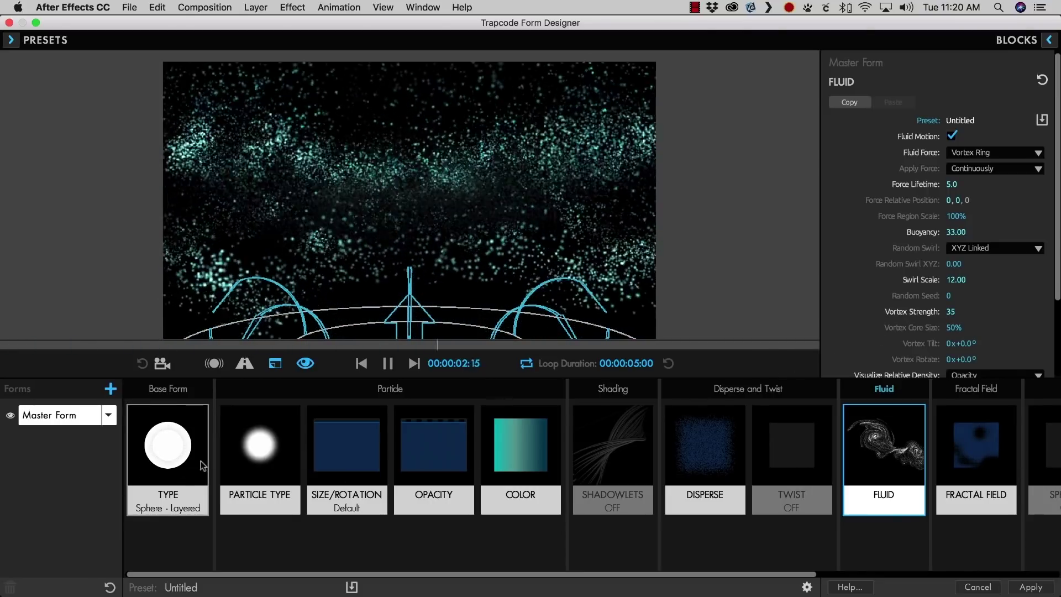
pyautogui.click(235, 457)
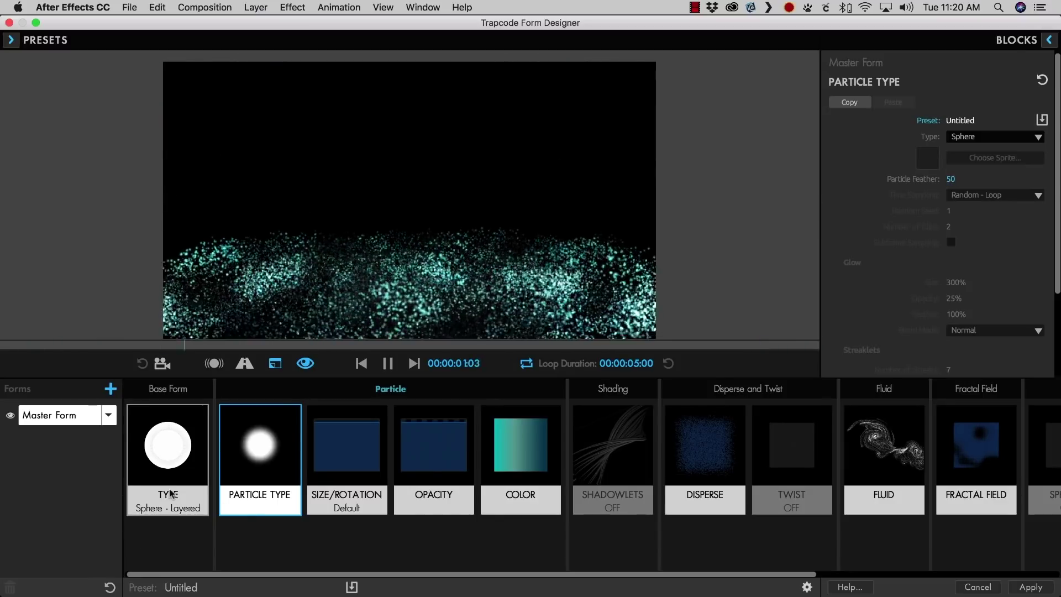
# Set the layered sphere base form's Particles in X to 500 and Particles in Y to 600.
pyautogui.click(178, 470)
pyautogui.click(953, 290)
pyautogui.write('500')
pyautogui.press('Tab')
pyautogui.write('600')
pyautogui.press('Tab')
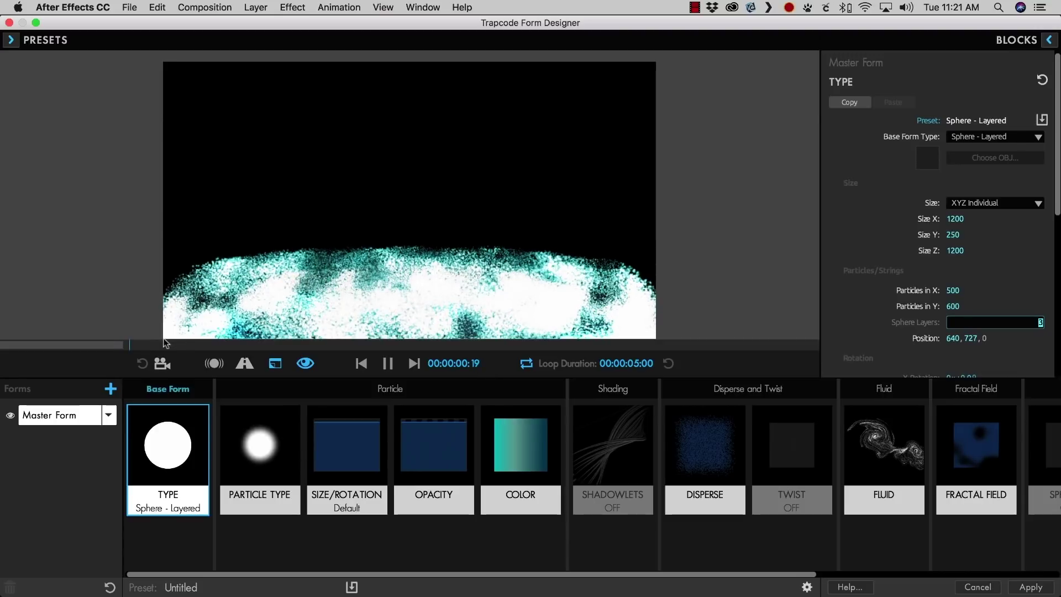
# Reduce the layered sphere's Particles in X and Particles in Y to 125 each.
pyautogui.click(953, 291)
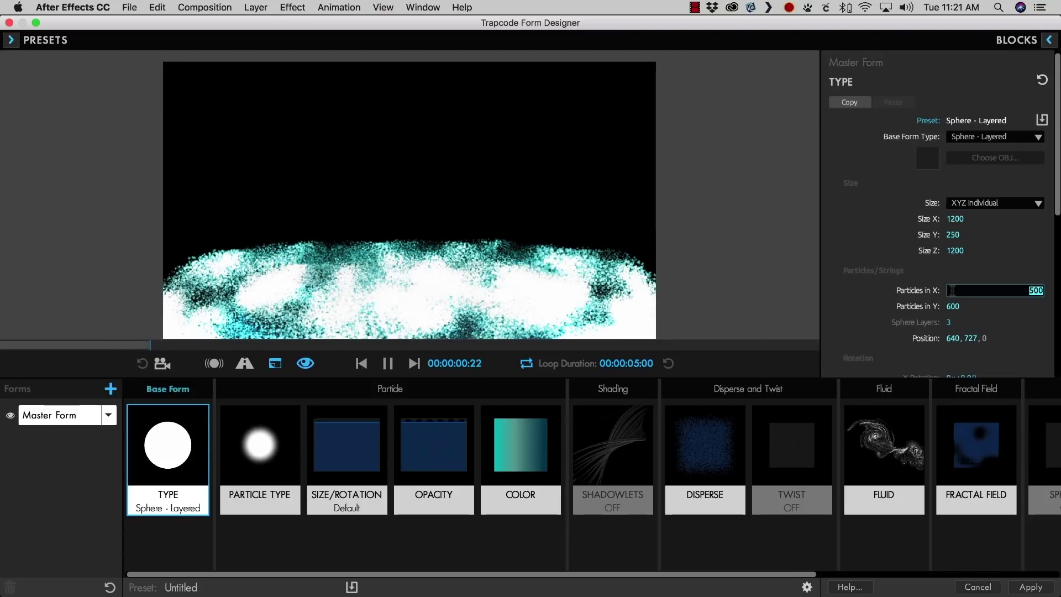
pyautogui.press('Tab')
pyautogui.write('125')
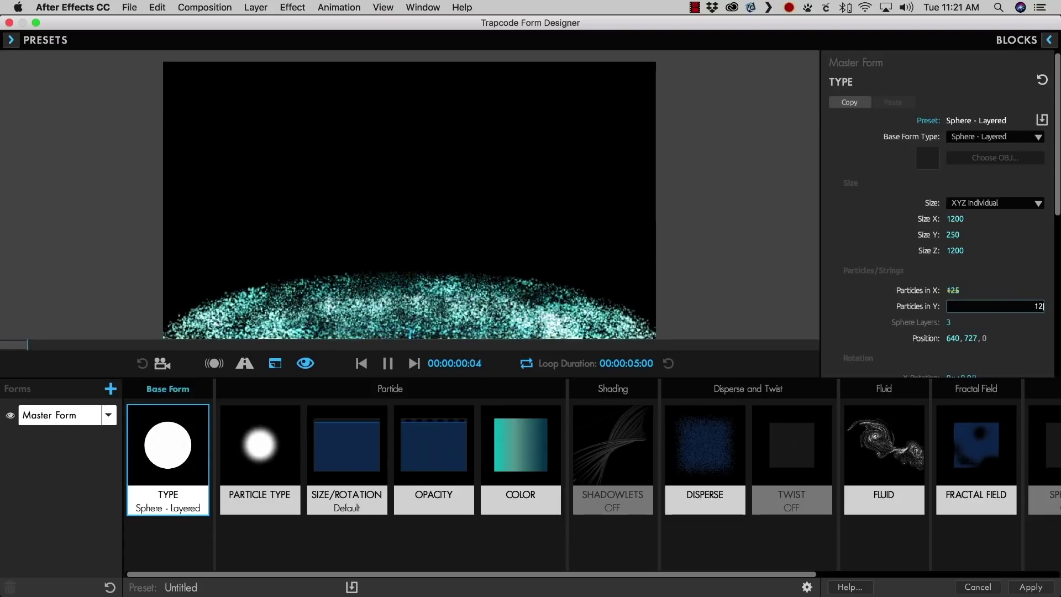
pyautogui.press('Tab')
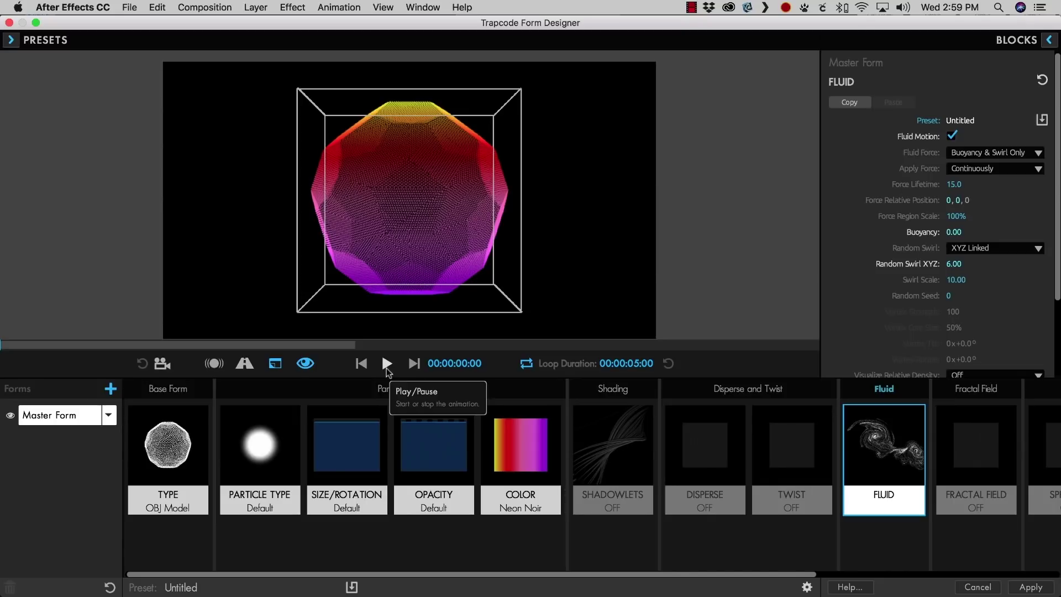
# Set the Neon Noir OBJ form's Apply Force option to At Start and play the fluid preview.
pyautogui.click(969, 169)
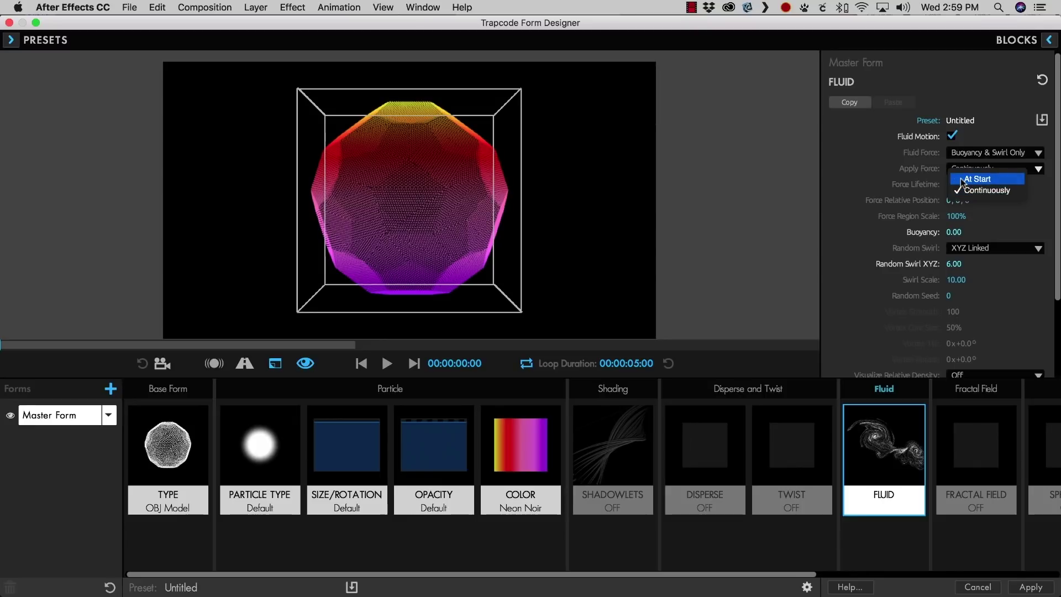
pyautogui.click(963, 179)
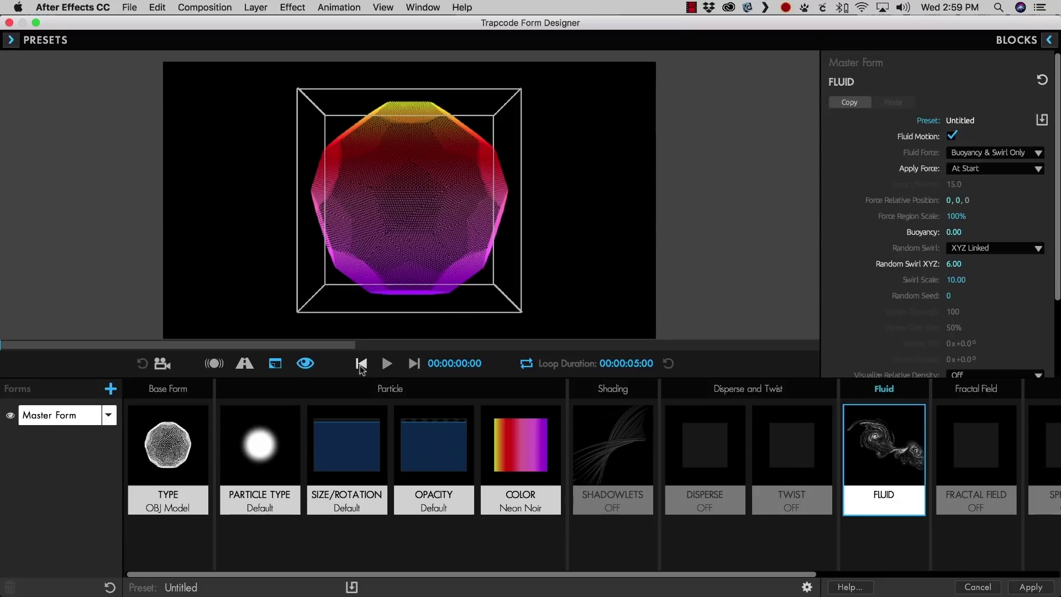
pyautogui.click(386, 363)
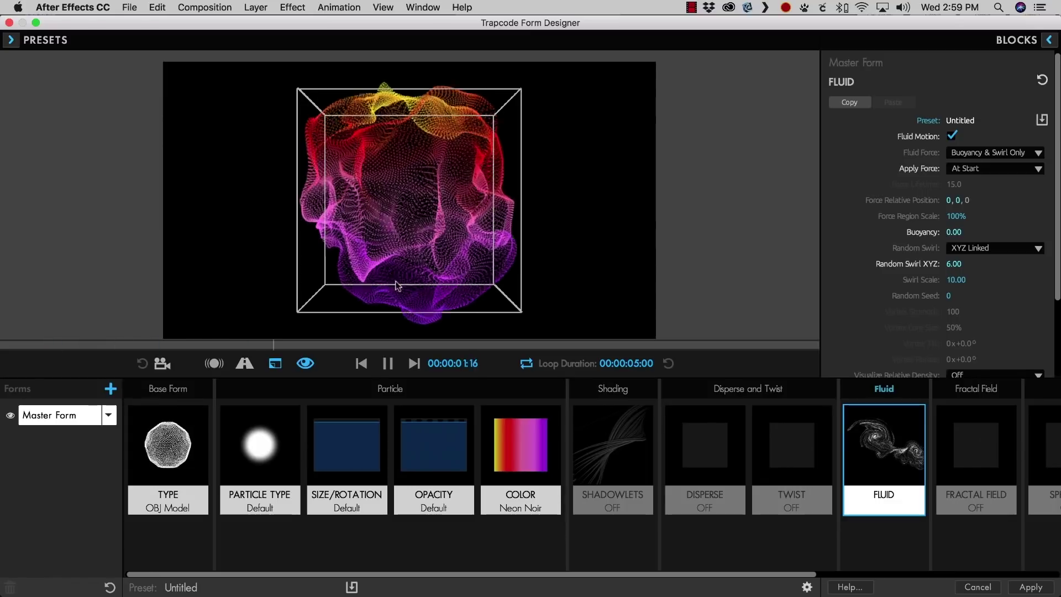
# Set Apply Force to Continuously with a Force Lifetime of 2.0, and play the preview from the first frame.
pyautogui.click(954, 169)
pyautogui.click(962, 190)
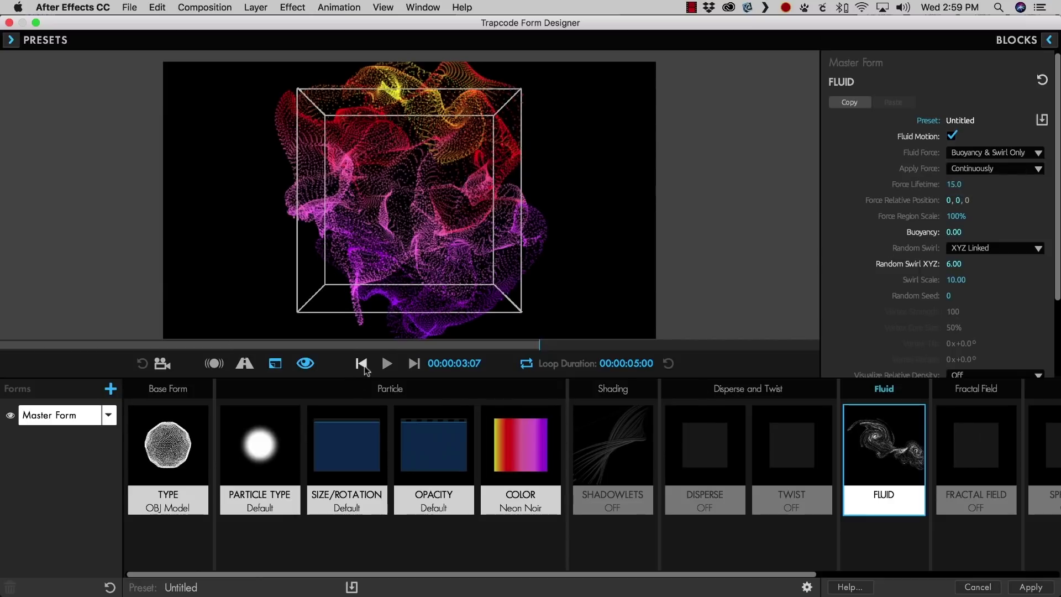
pyautogui.moveTo(958, 185); pyautogui.dragTo(949, 186)
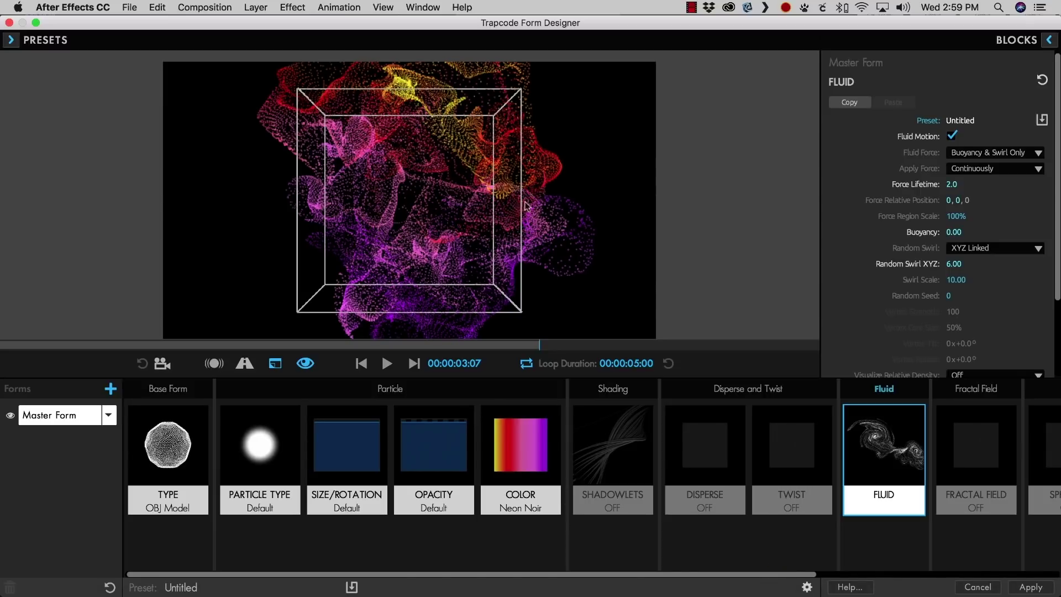
pyautogui.click(364, 363)
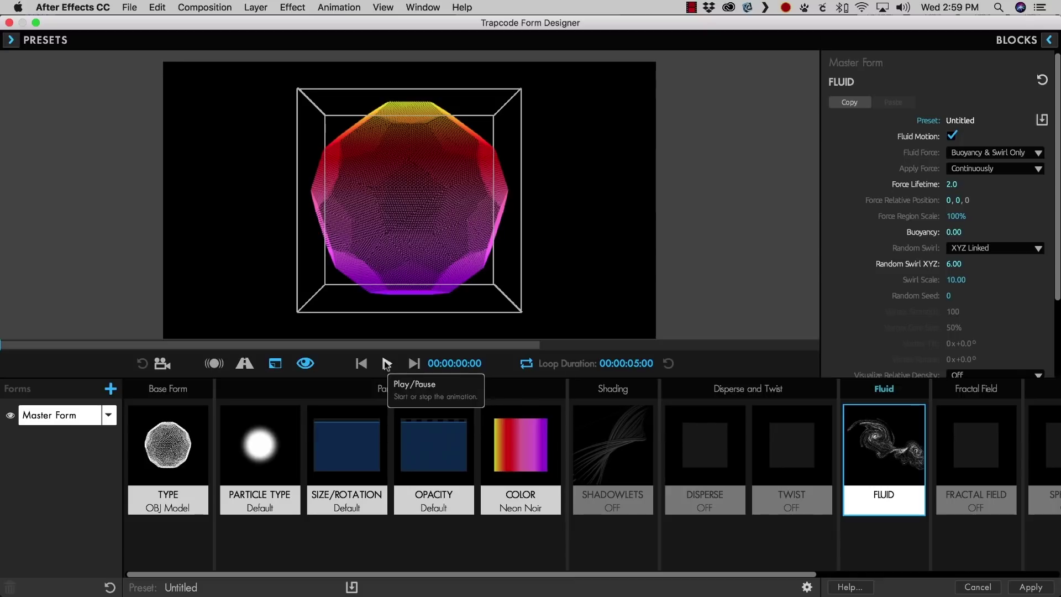
pyautogui.click(386, 363)
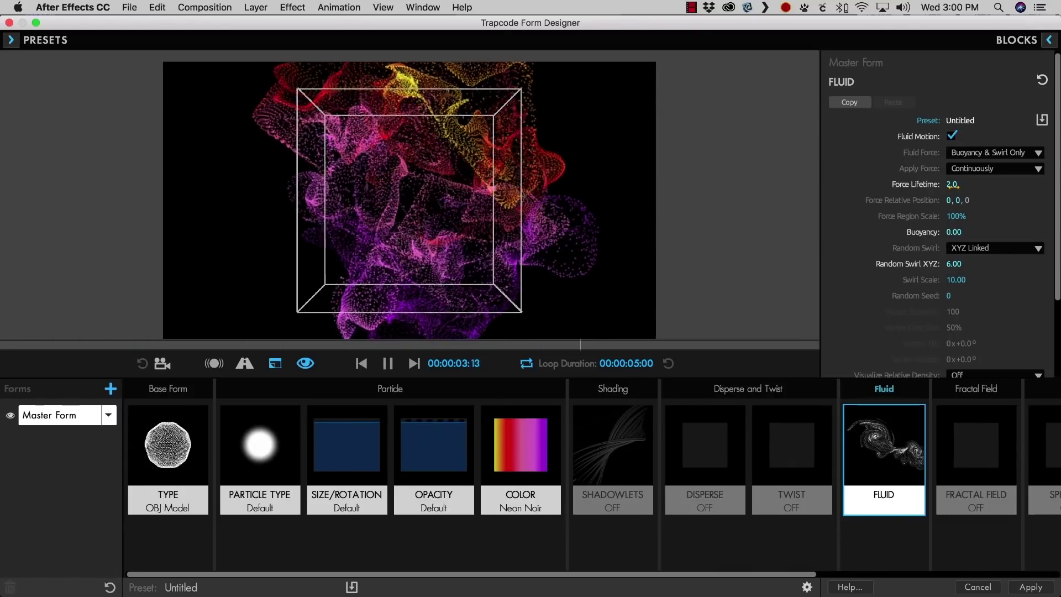
# Set the fluid's Force Lifetime to 1.0.
pyautogui.click(953, 185)
pyautogui.write('1')
pyautogui.press('Return')
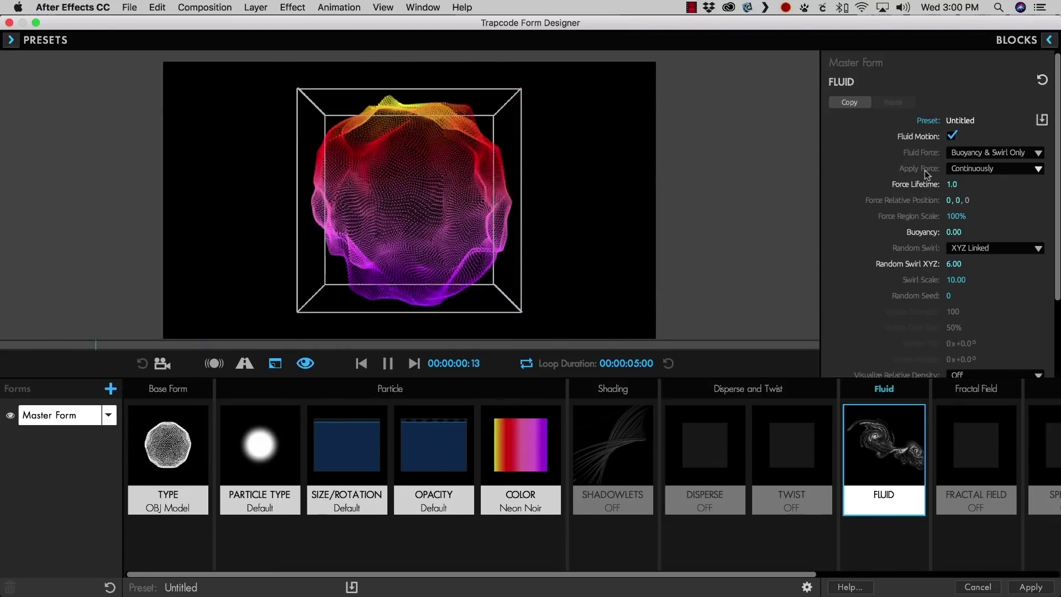
# Switch Apply Force to At Start for comparison and return it to Continuously.
pyautogui.click(956, 169)
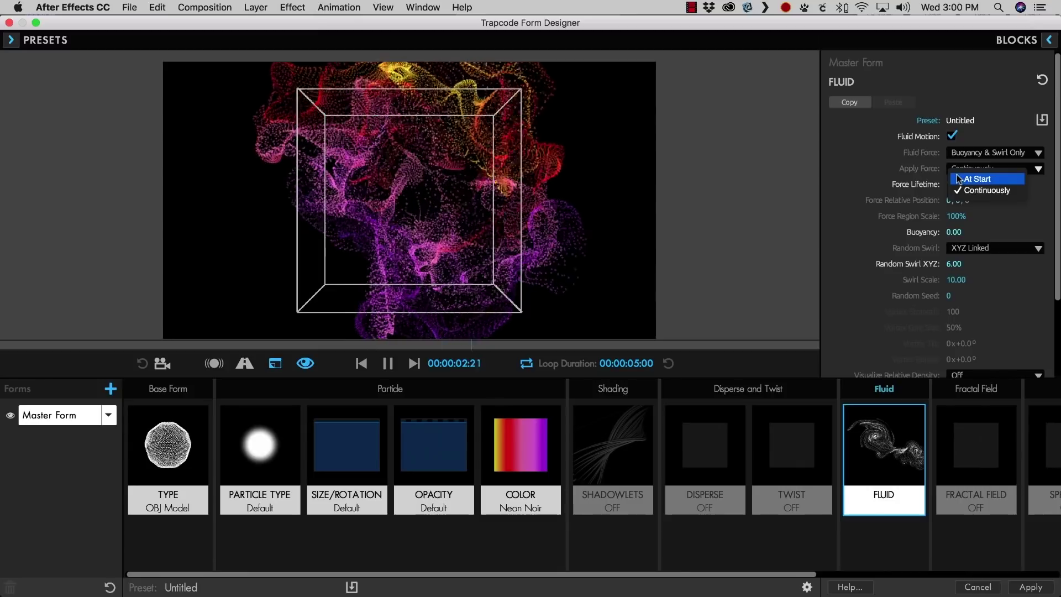
pyautogui.click(958, 177)
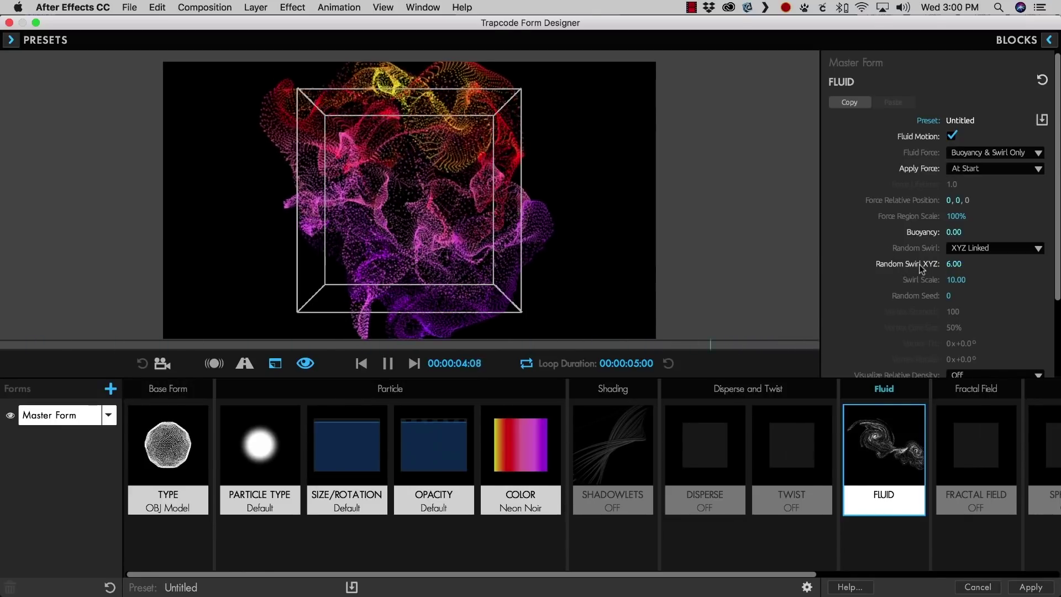
pyautogui.click(963, 168)
pyautogui.click(973, 190)
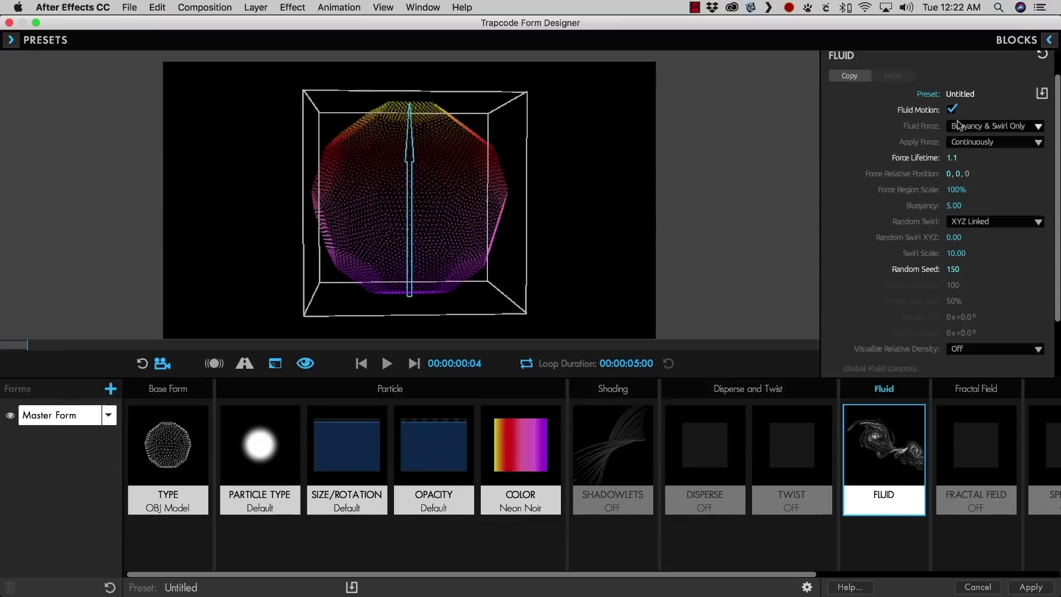
# Change the Fluid Force to Vortex Ring, with Vortex Tilt at 16° and Vortex Rotate at 29°.
pyautogui.click(957, 121)
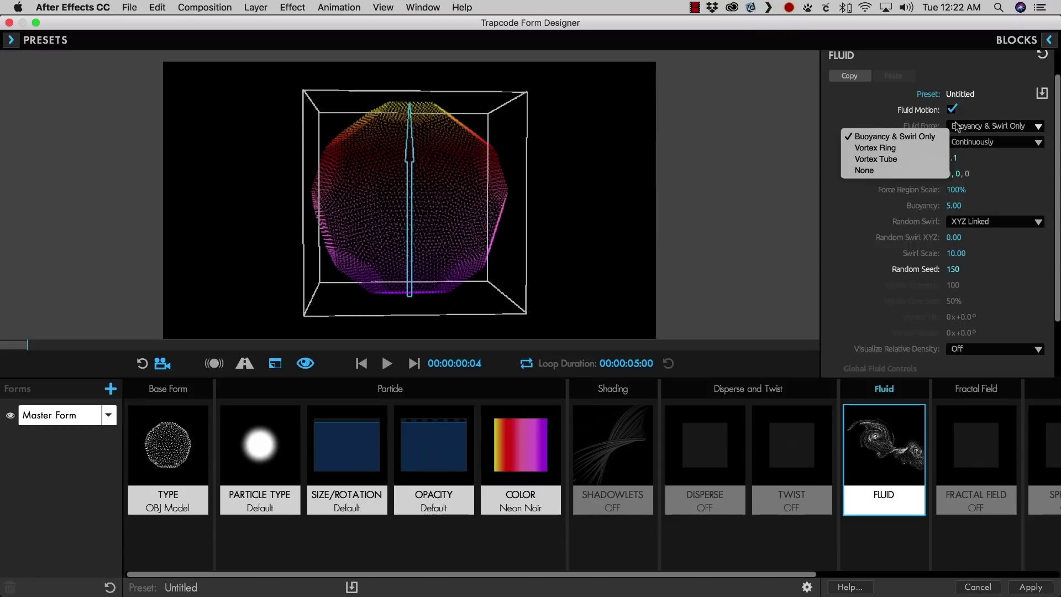
pyautogui.click(915, 148)
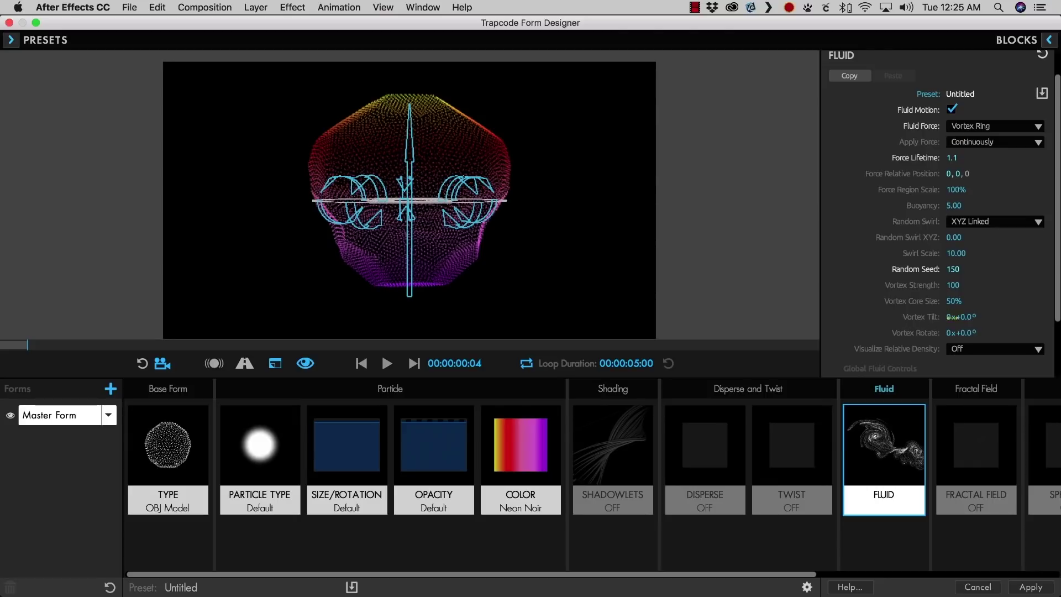
pyautogui.moveTo(955, 317); pyautogui.dragTo(929, 336)
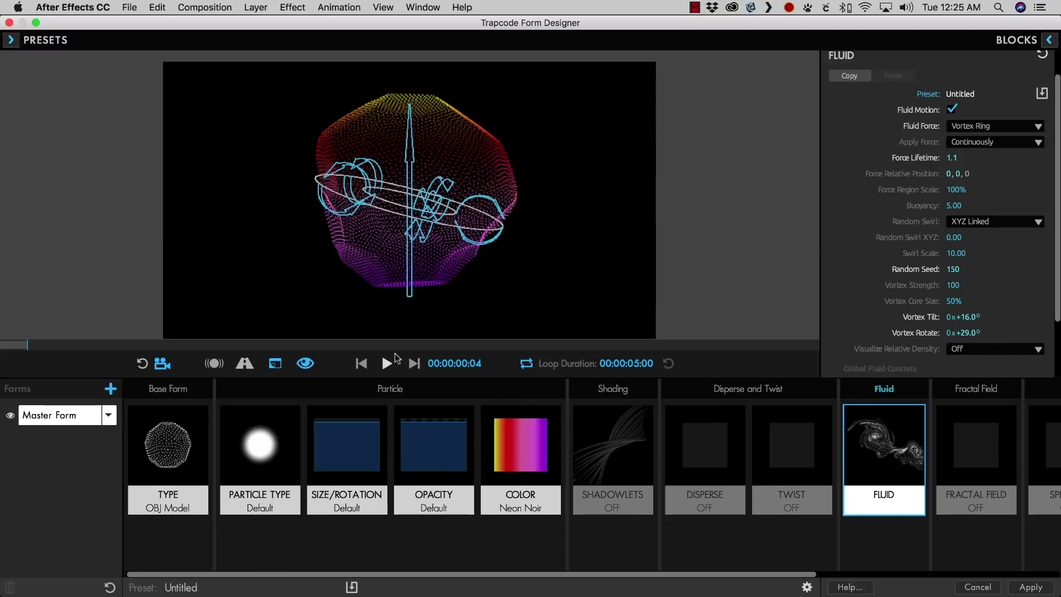
# Play the vortex ring simulation from the first frame, pausing and resuming it to examine how the form deforms.
pyautogui.click(361, 364)
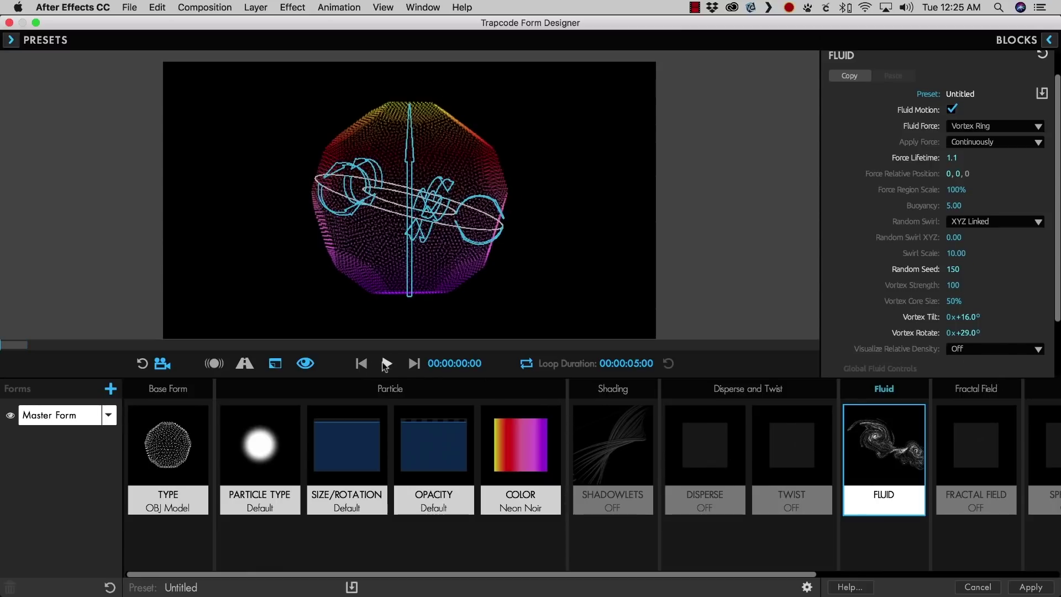
pyautogui.click(385, 365)
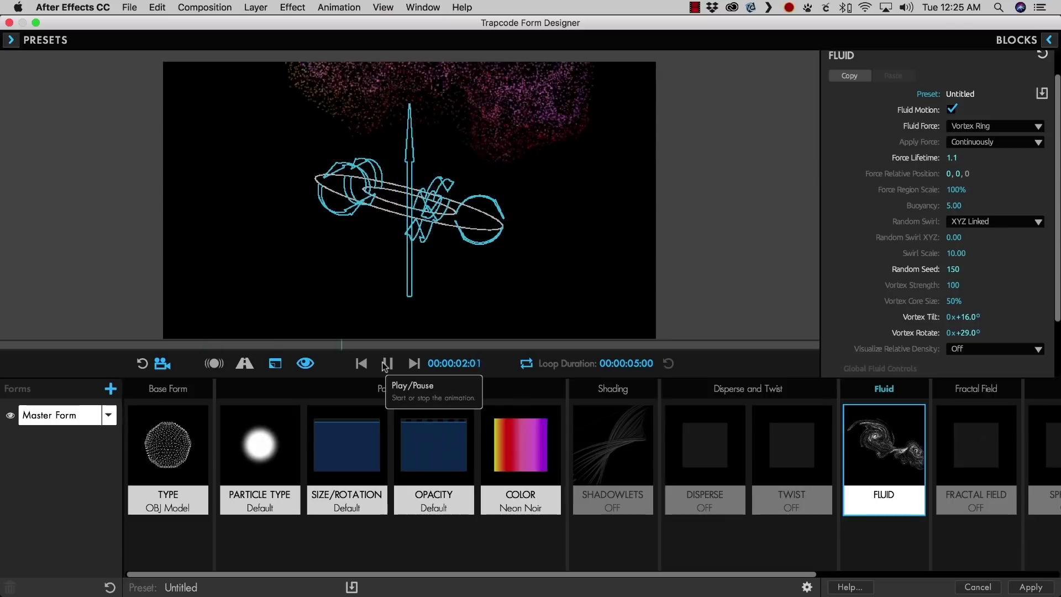
pyautogui.click(386, 366)
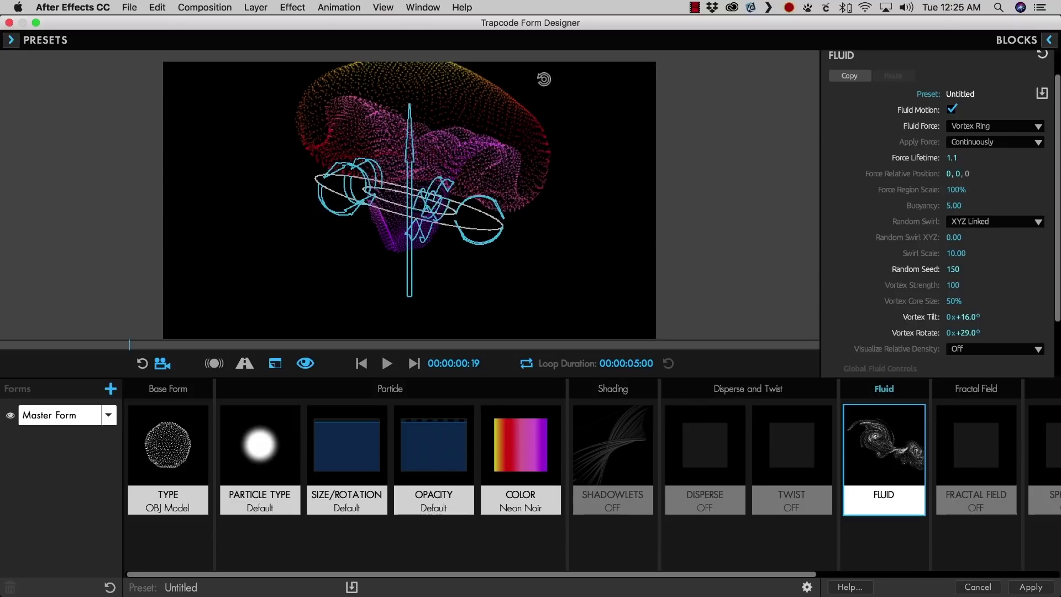
pyautogui.click(387, 363)
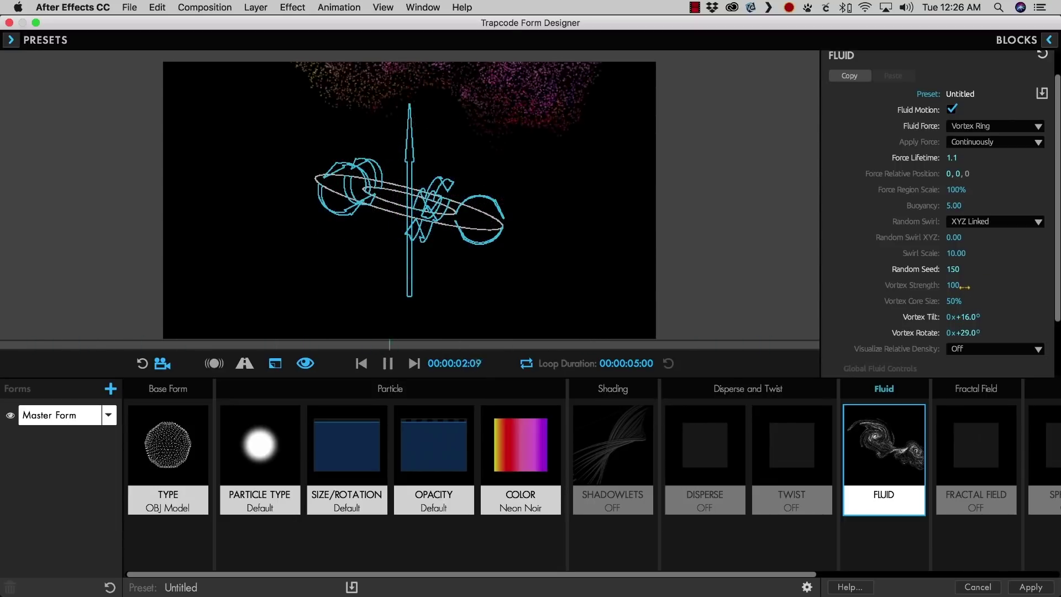
# Set the ring's Vortex Strength to -96, Vortex Tilt to -39° and Vortex Rotate to 86°.
pyautogui.moveTo(953, 286); pyautogui.dragTo(918, 285)
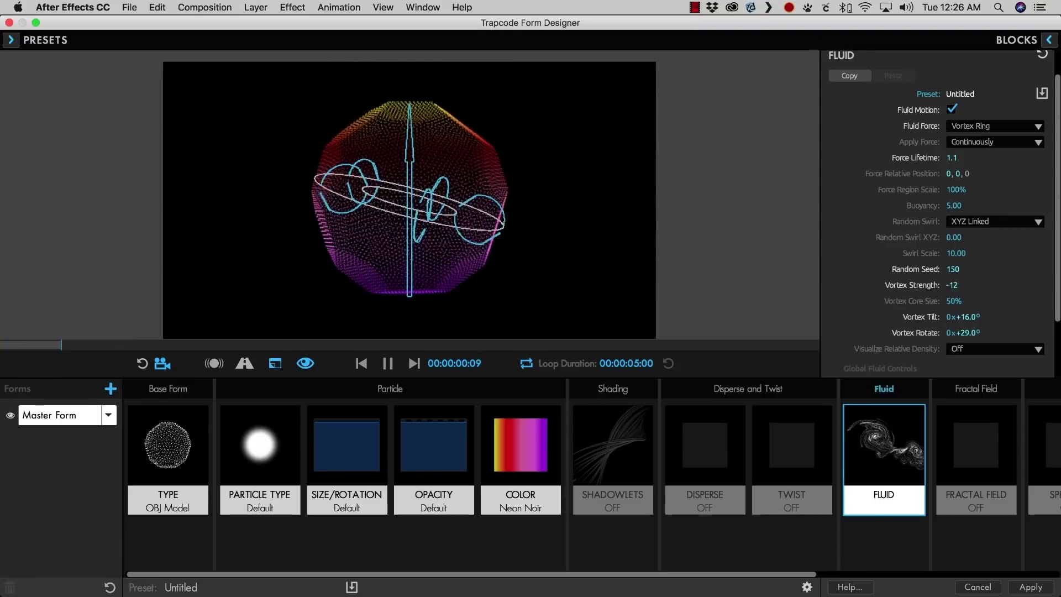
pyautogui.moveTo(952, 285); pyautogui.dragTo(947, 285)
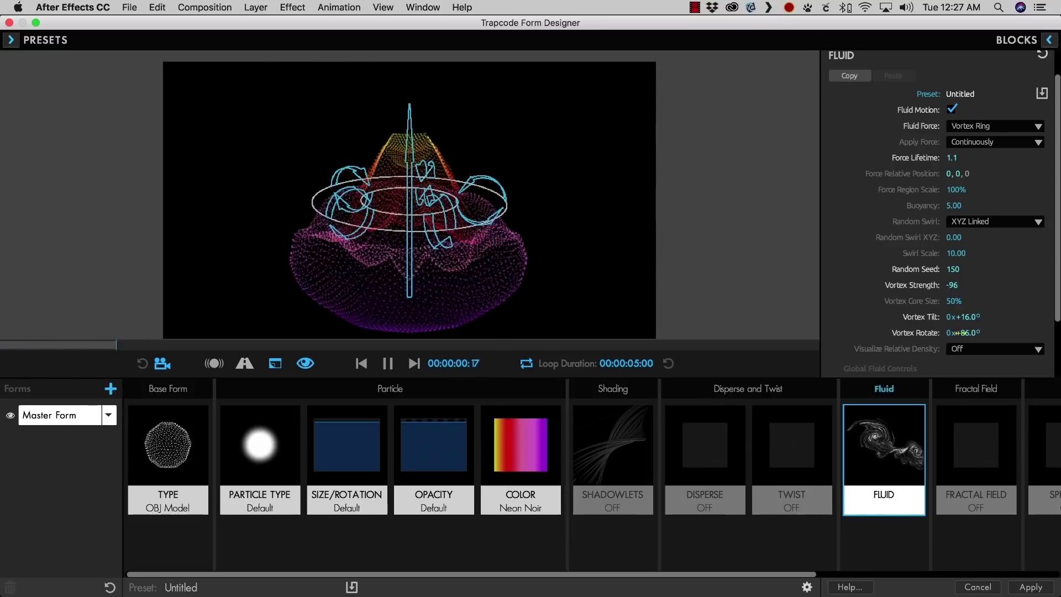
pyautogui.moveTo(965, 318); pyautogui.dragTo(934, 317)
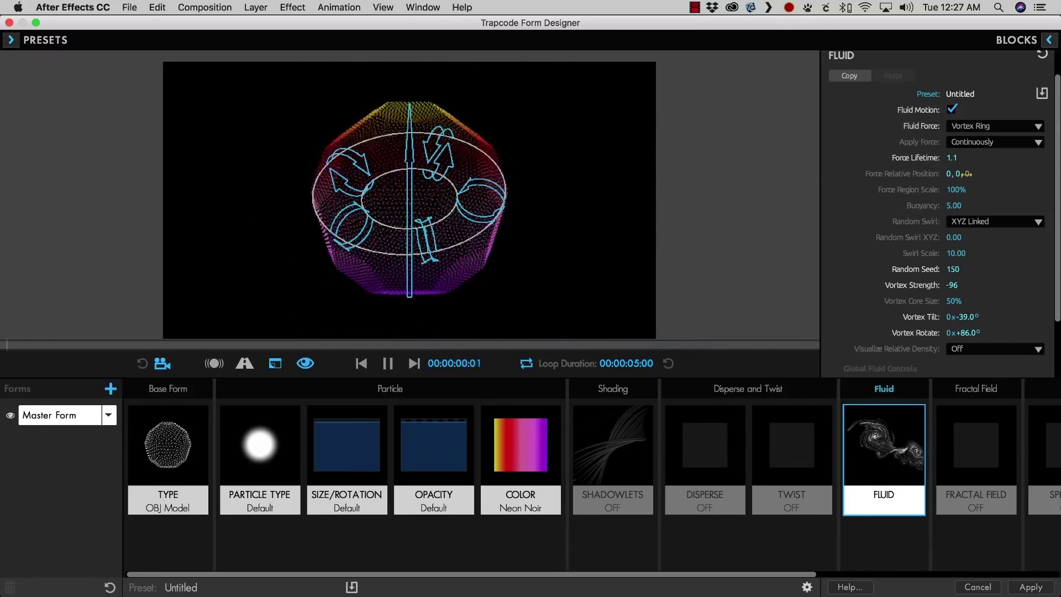
# Try X values of -163 and 182 for the Force Relative Position, and return it to 0.
pyautogui.moveTo(949, 173); pyautogui.dragTo(858, 174)
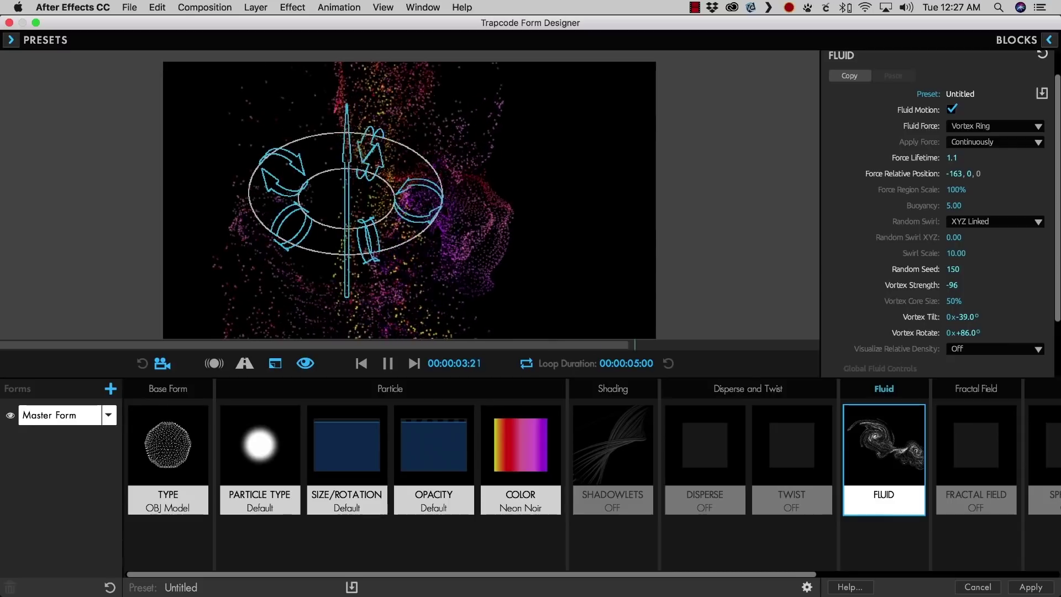
pyautogui.moveTo(954, 174); pyautogui.dragTo(1022, 173)
pyautogui.moveTo(951, 173); pyautogui.dragTo(1022, 174)
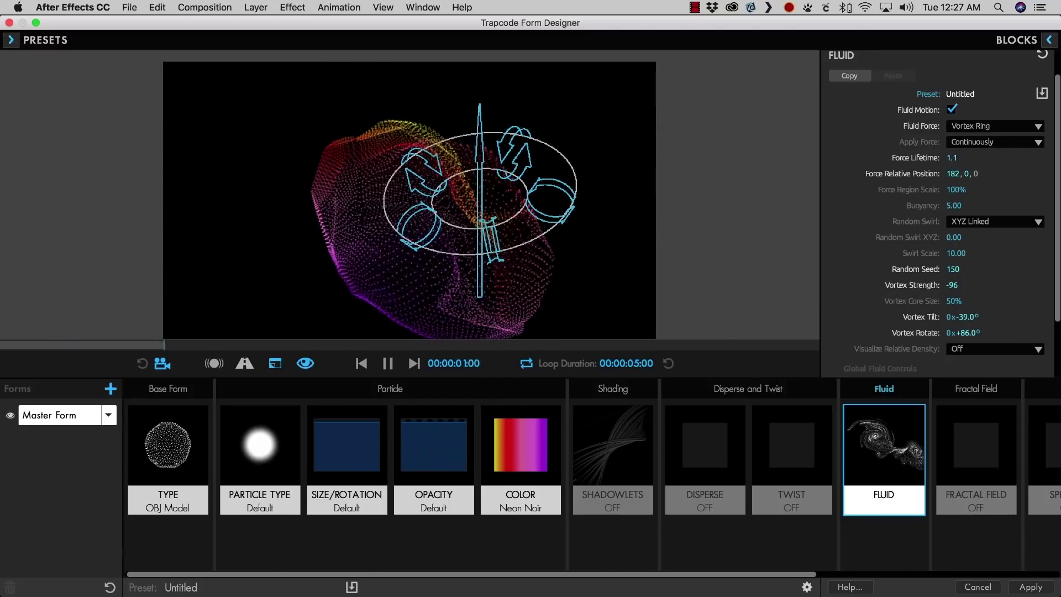
pyautogui.moveTo(954, 173); pyautogui.dragTo(872, 173)
# Try a Vortex Core Size of 80%, and reduce it to 16%.
pyautogui.scroll(-3, 989, 298)
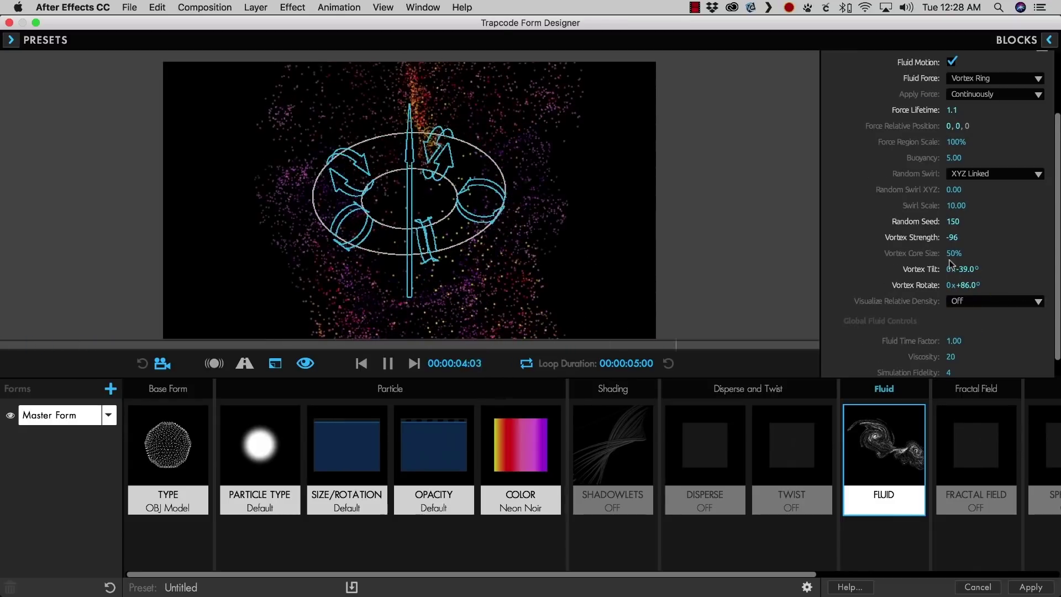
pyautogui.moveTo(952, 253); pyautogui.dragTo(971, 253)
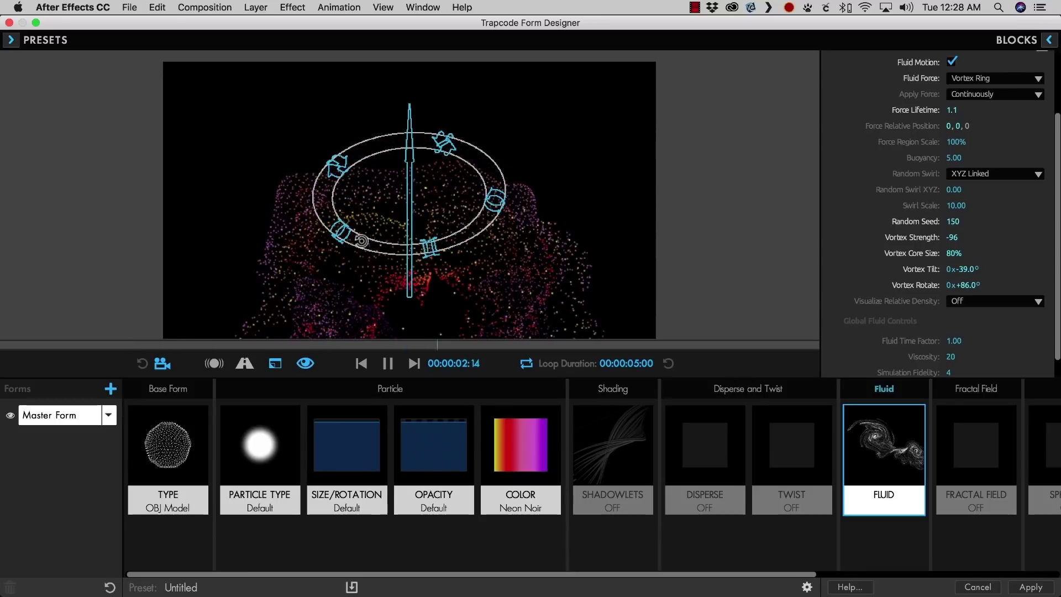
pyautogui.moveTo(953, 254); pyautogui.dragTo(936, 253)
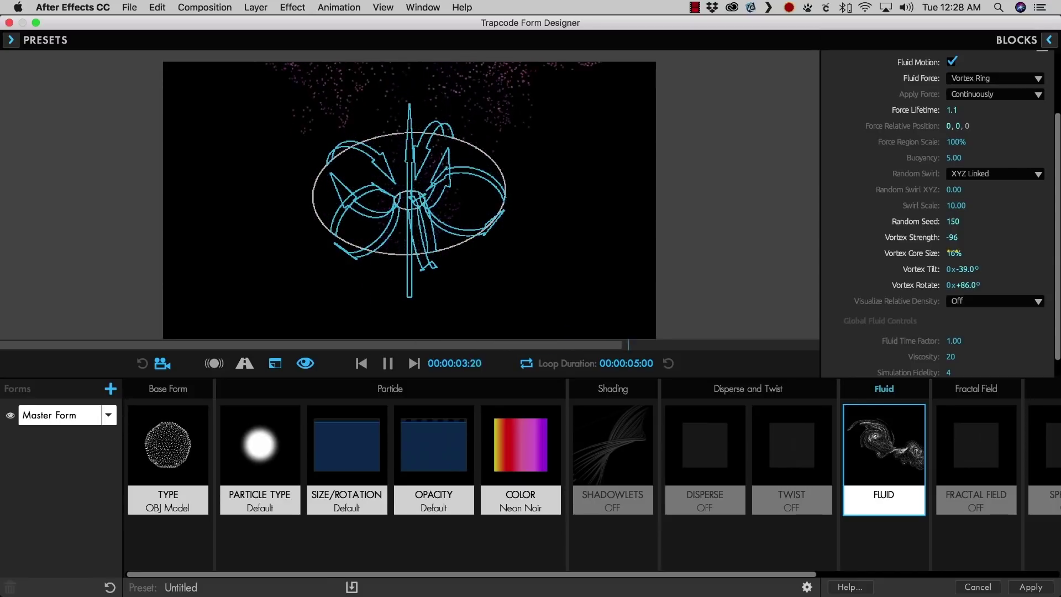
# Set the vortex ring's Vortex Core Size to 64% and Visualize Relative Density to Opacity, pausing and resuming playback.
pyautogui.moveTo(947, 253); pyautogui.dragTo(944, 254)
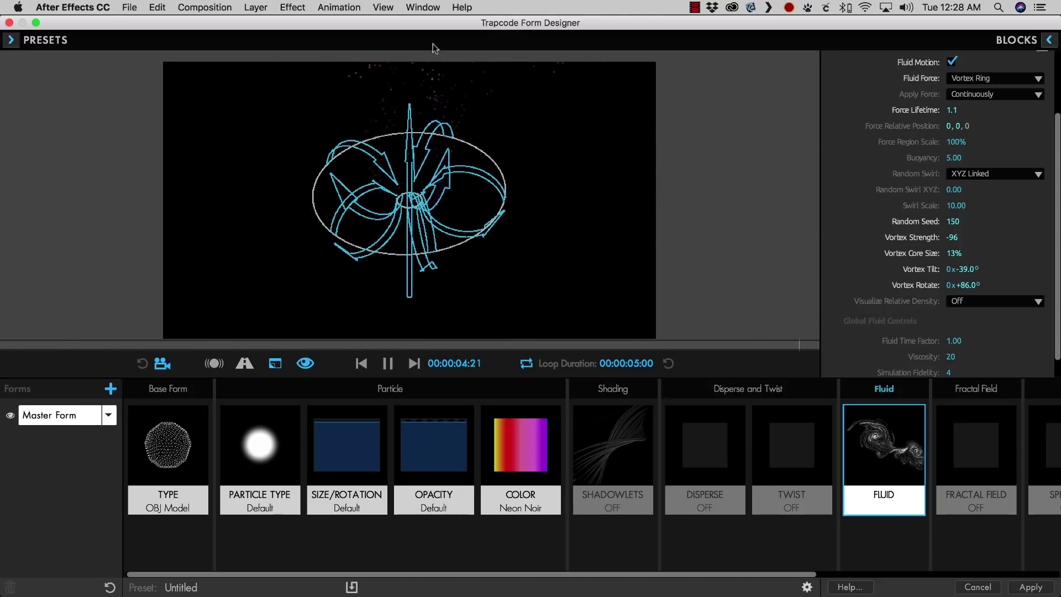
pyautogui.moveTo(954, 253); pyautogui.dragTo(981, 253)
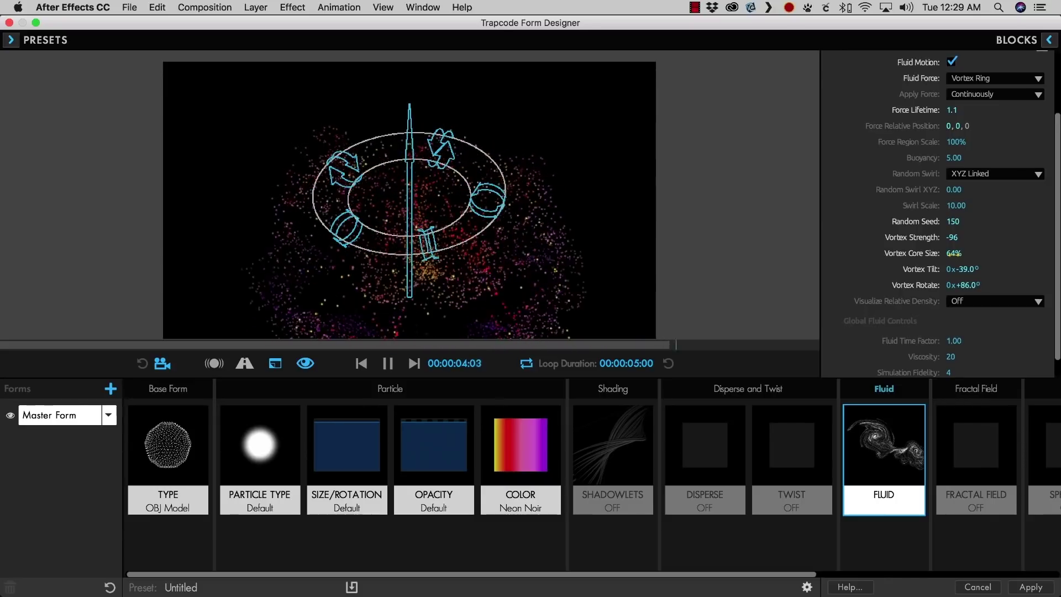
pyautogui.click(1003, 301)
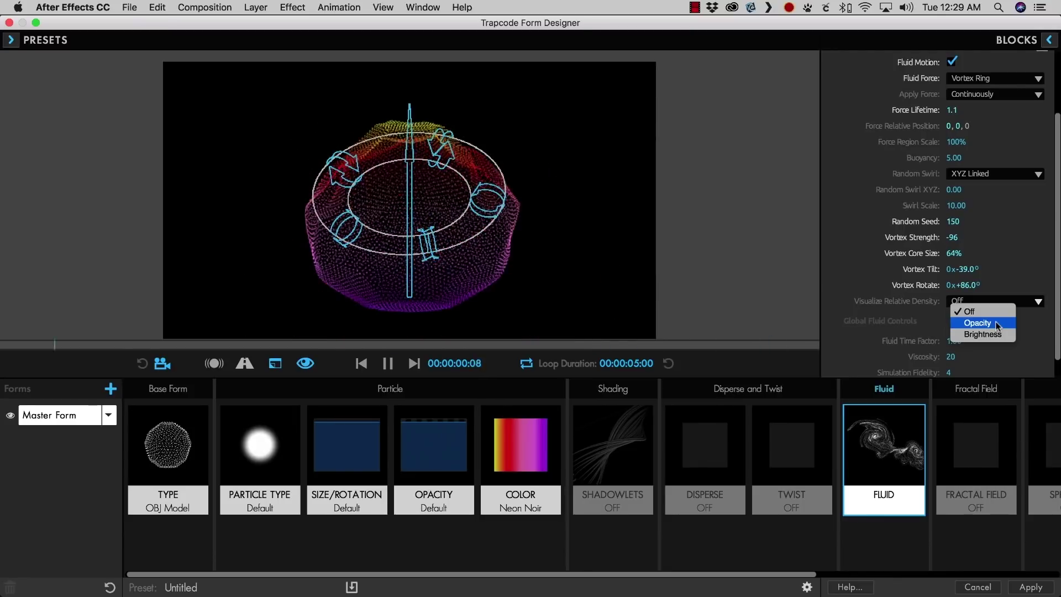
pyautogui.click(998, 324)
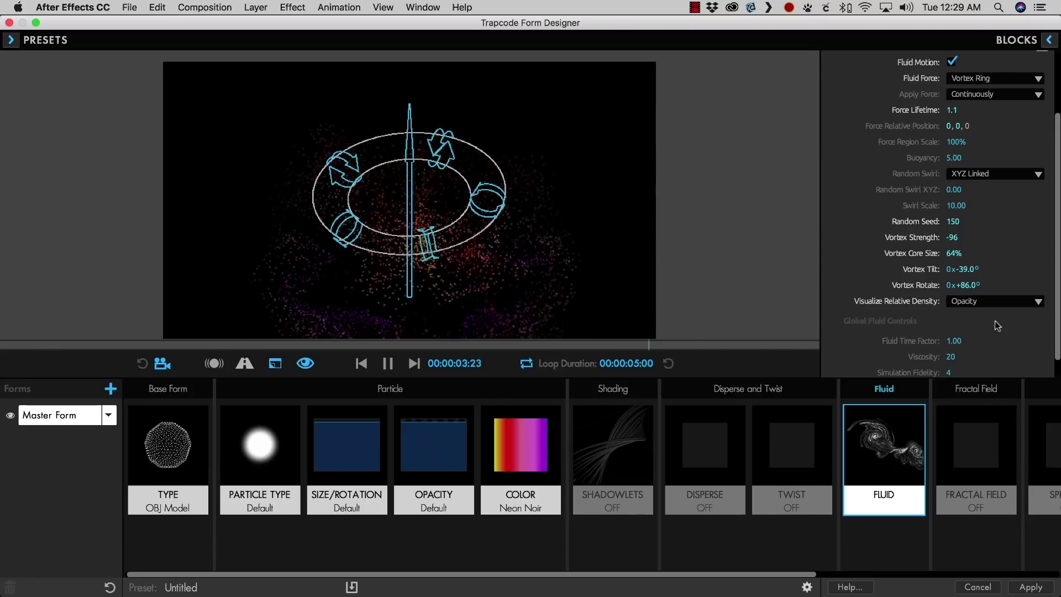
pyautogui.click(387, 363)
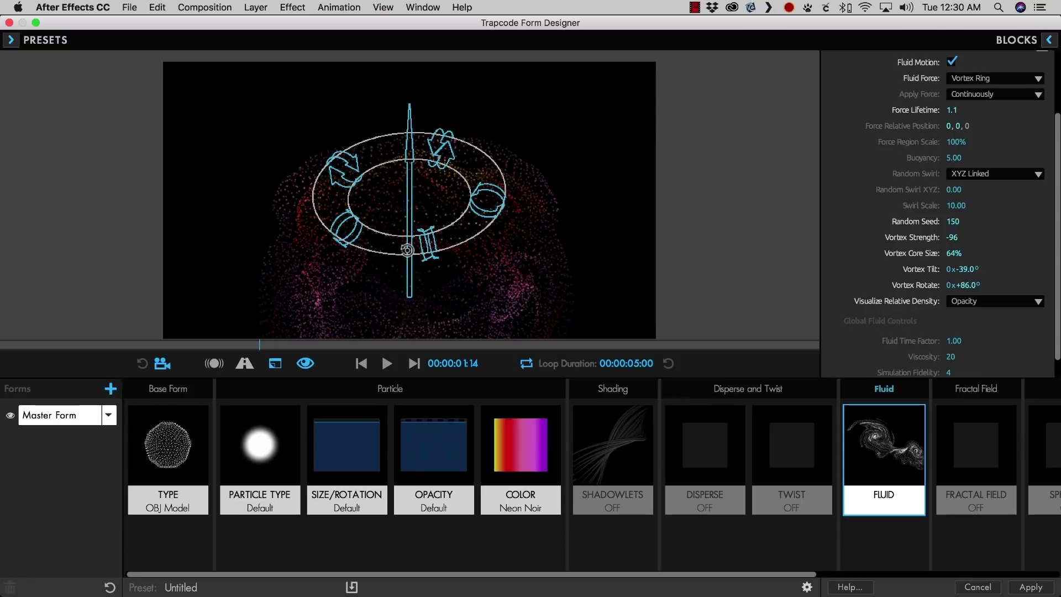
pyautogui.click(389, 364)
# Set the OBJ model's Particle Density to 57% in the base form's Type settings.
pyautogui.click(168, 448)
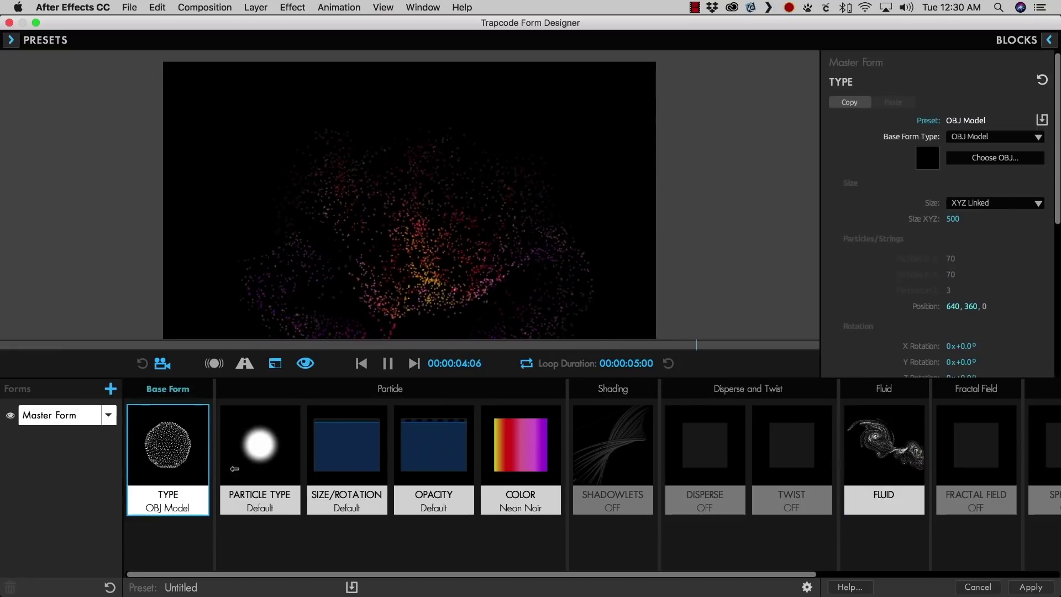
pyautogui.scroll(-3, 1058, 250)
pyautogui.scroll(-5, 1057, 250)
pyautogui.moveTo(954, 290); pyautogui.dragTo(953, 298)
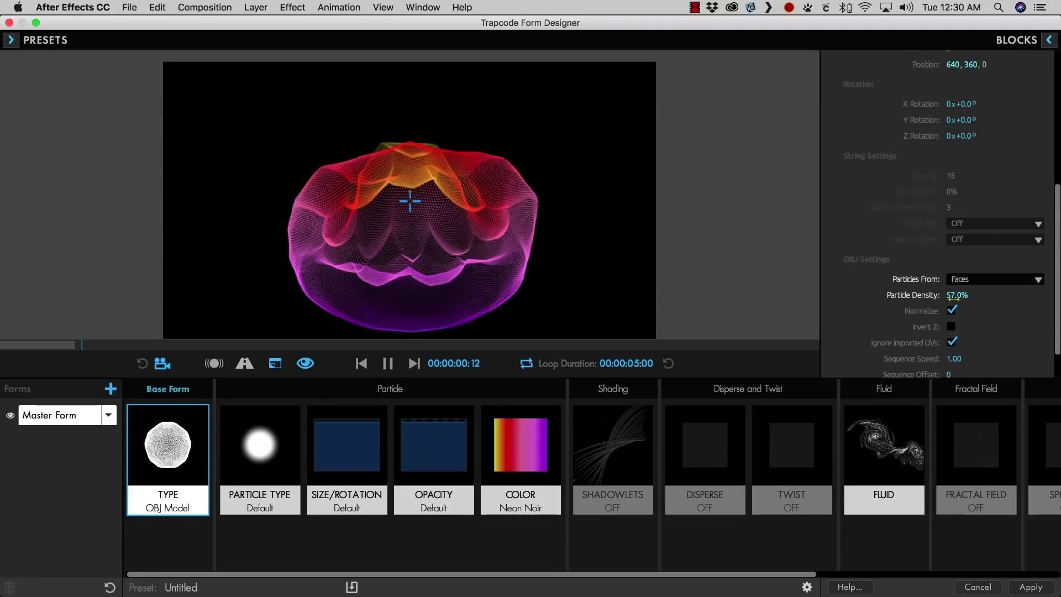
# Set Visualize Relative Density to Brightness in the form's Fluid settings and pause the simulation.
pyautogui.click(884, 448)
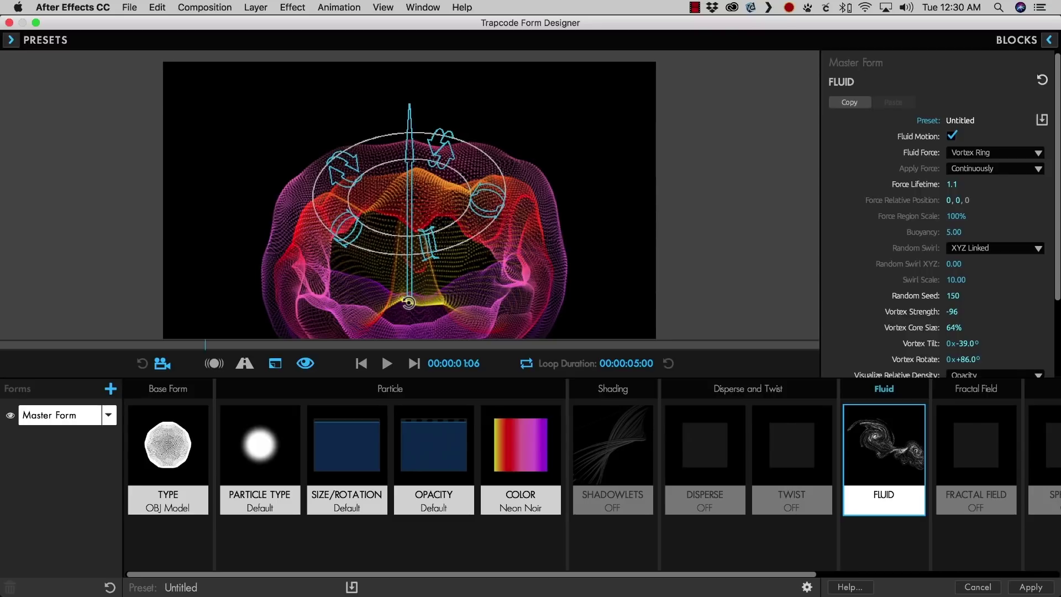
pyautogui.click(387, 360)
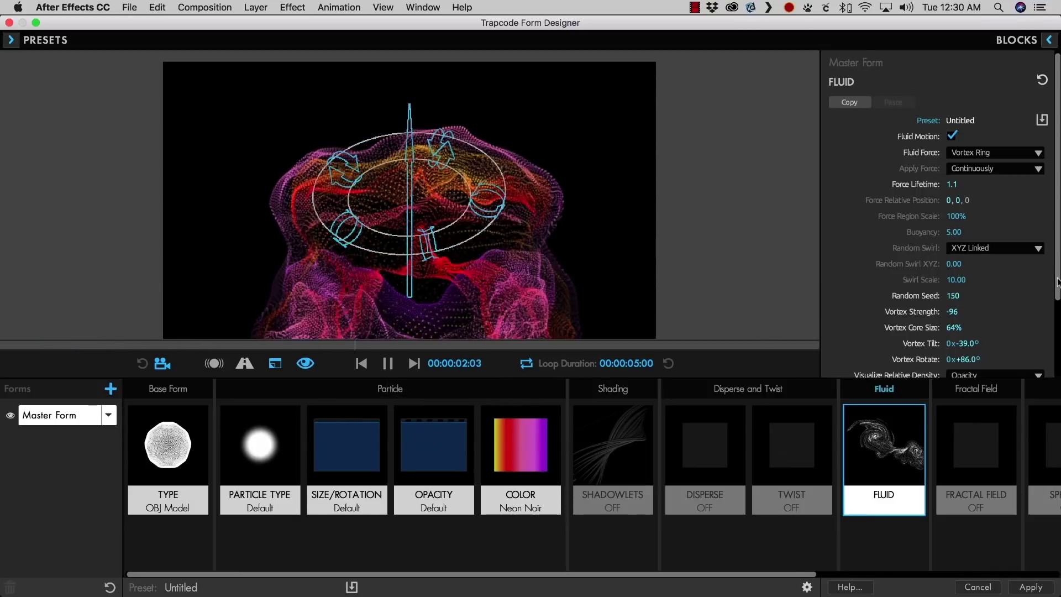
pyautogui.scroll(-5, 1057, 283)
pyautogui.click(990, 284)
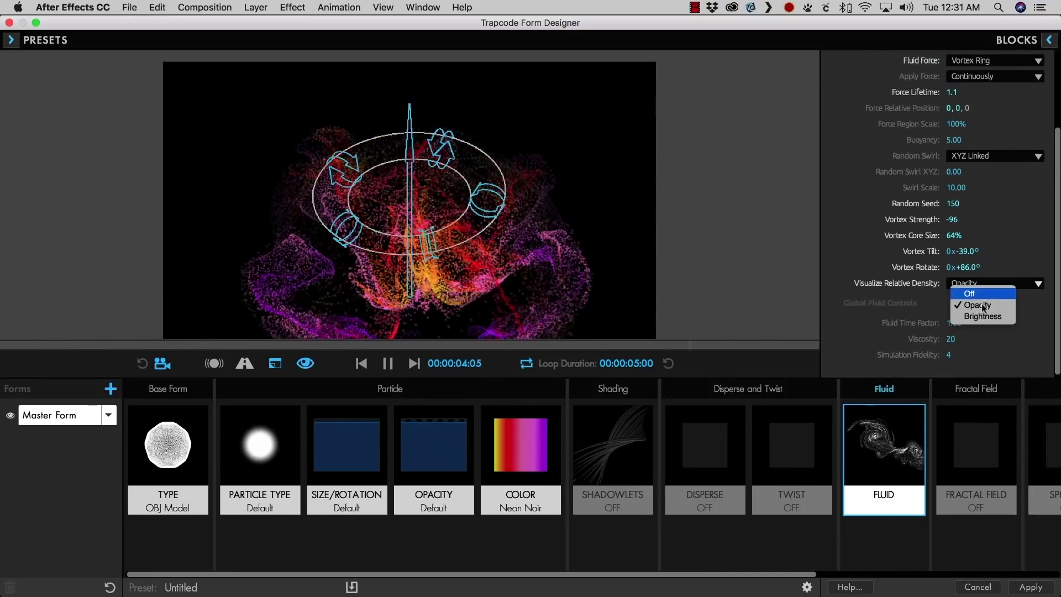
pyautogui.click(986, 316)
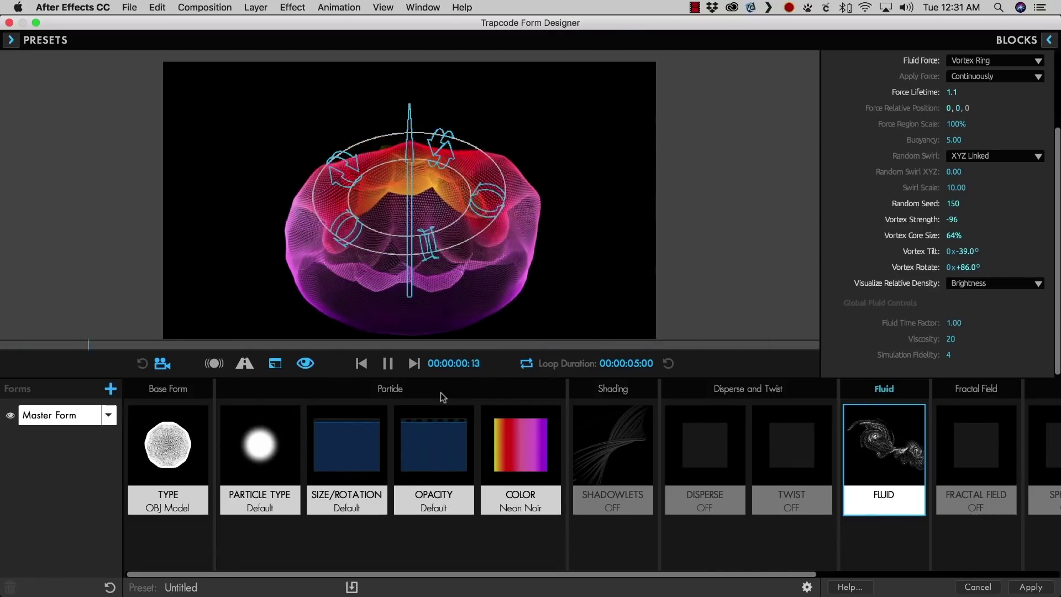
pyautogui.click(388, 363)
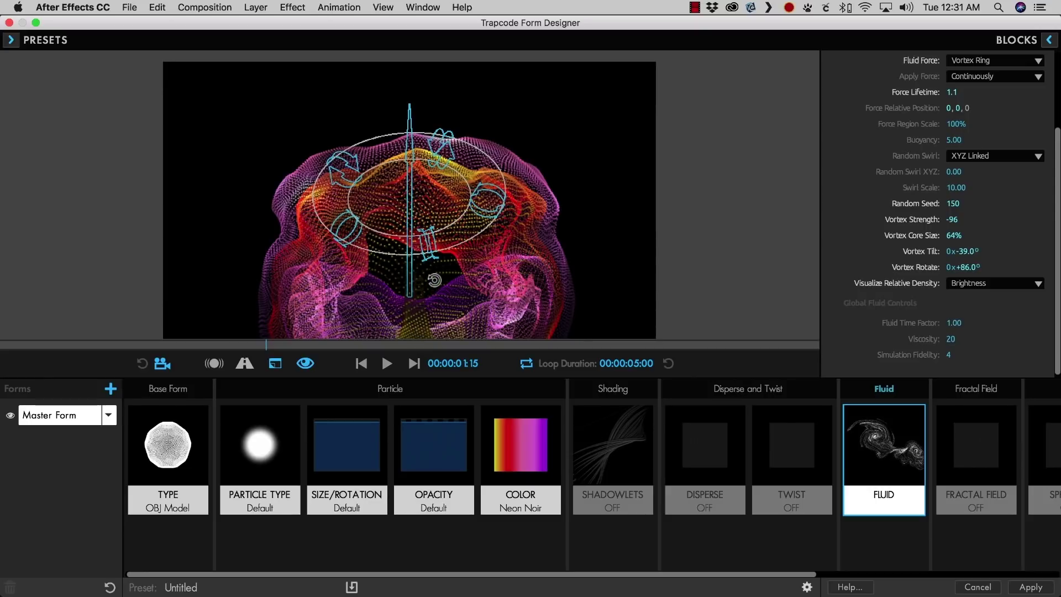
# Apply the Fire color preset to the particles and set the gradient to run Over Y.
pyautogui.click(533, 452)
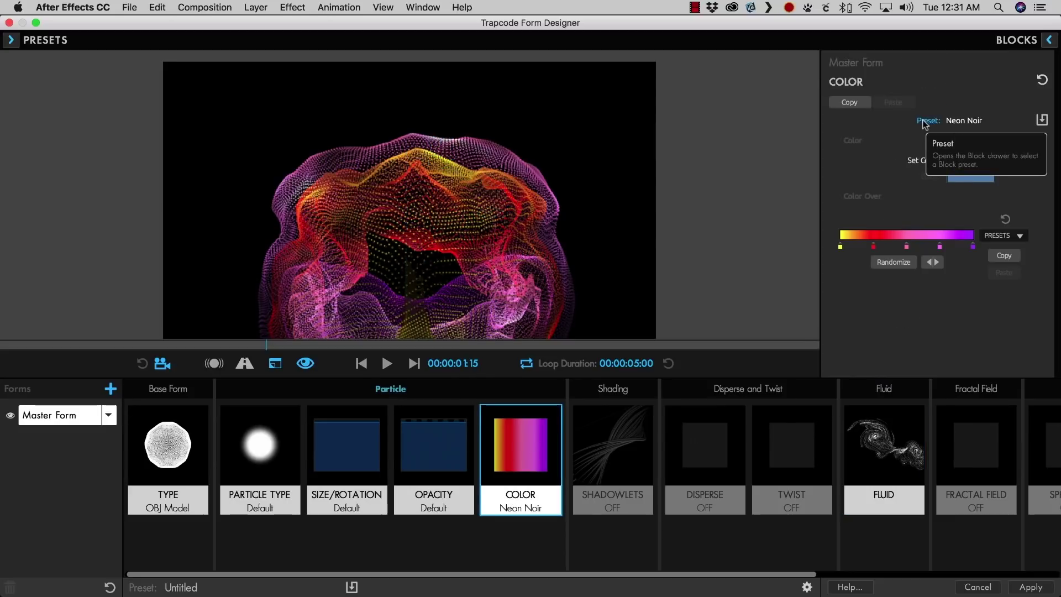
pyautogui.click(925, 121)
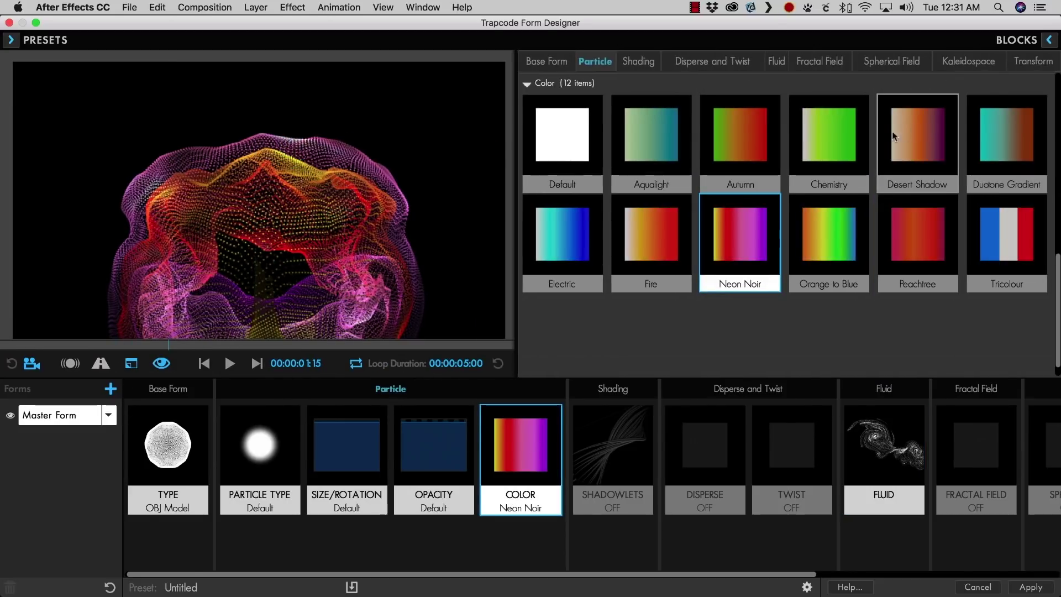
pyautogui.click(672, 243)
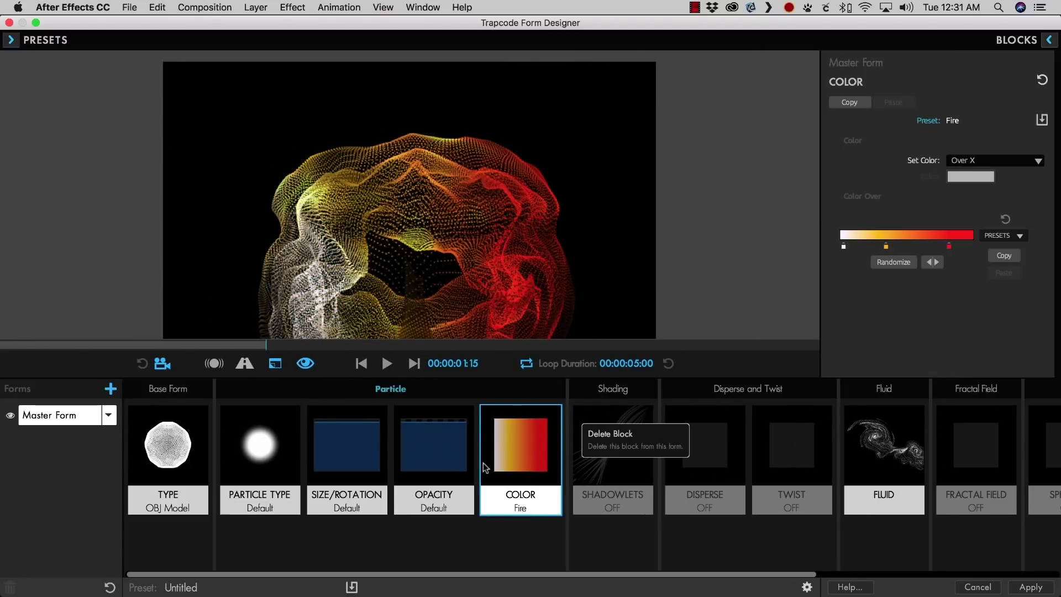
pyautogui.click(982, 161)
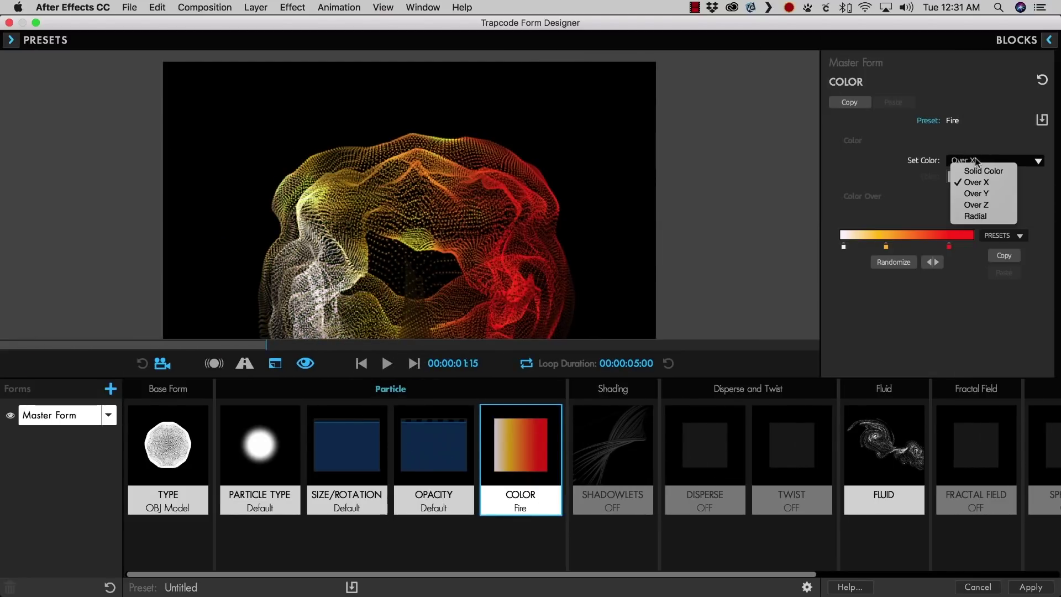
pyautogui.click(974, 193)
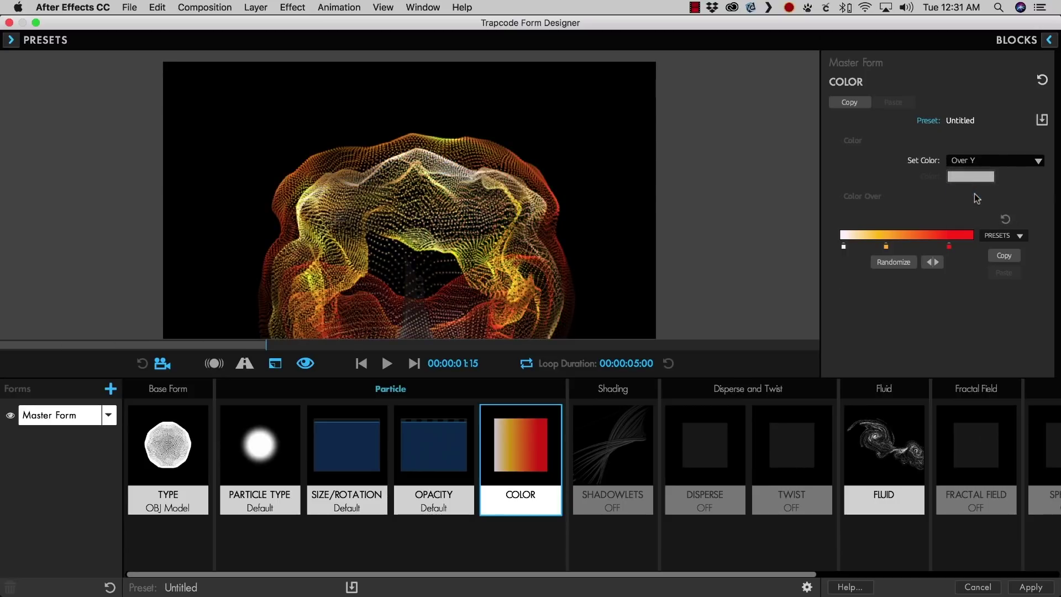
# Raise the OBJ model's Particle Density to 85%.
pyautogui.click(168, 445)
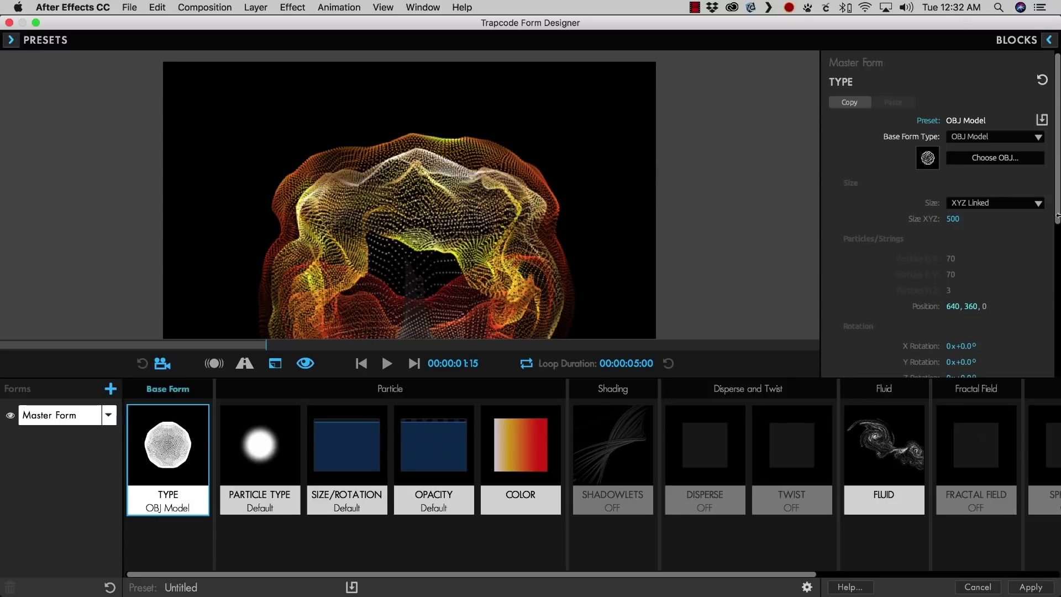
pyautogui.scroll(-8, 1050, 248)
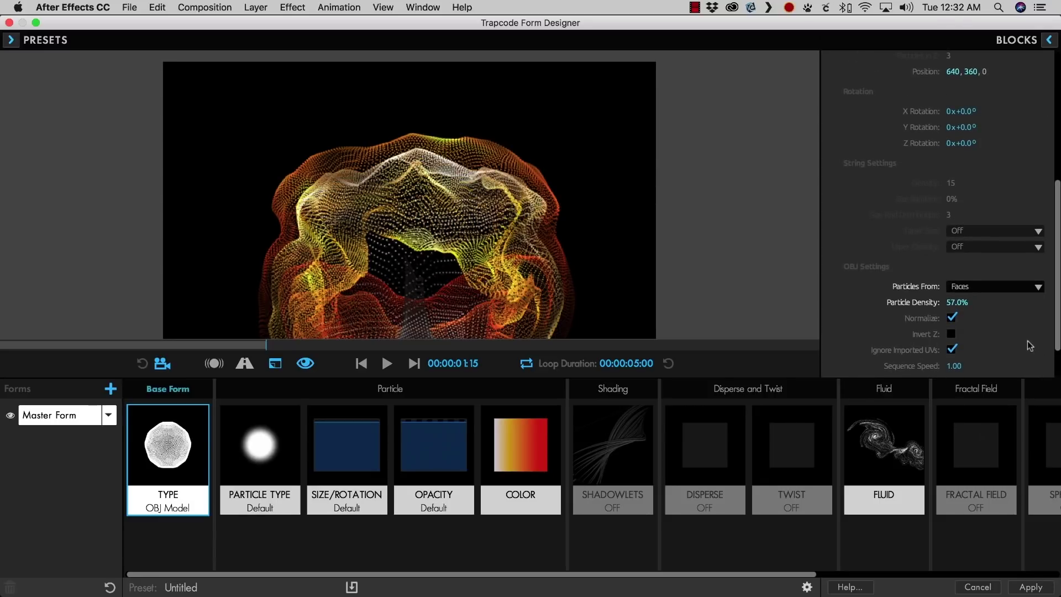
pyautogui.moveTo(951, 302); pyautogui.dragTo(953, 302)
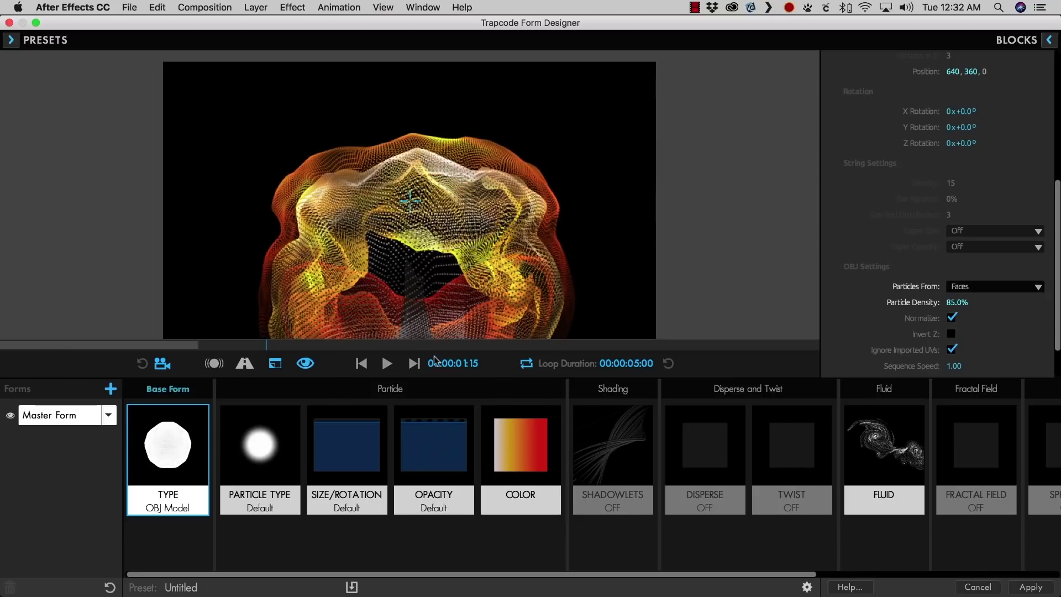
# Replay the simulation, pause it to examine the denser form from another camera angle, and resume playback.
pyautogui.click(365, 366)
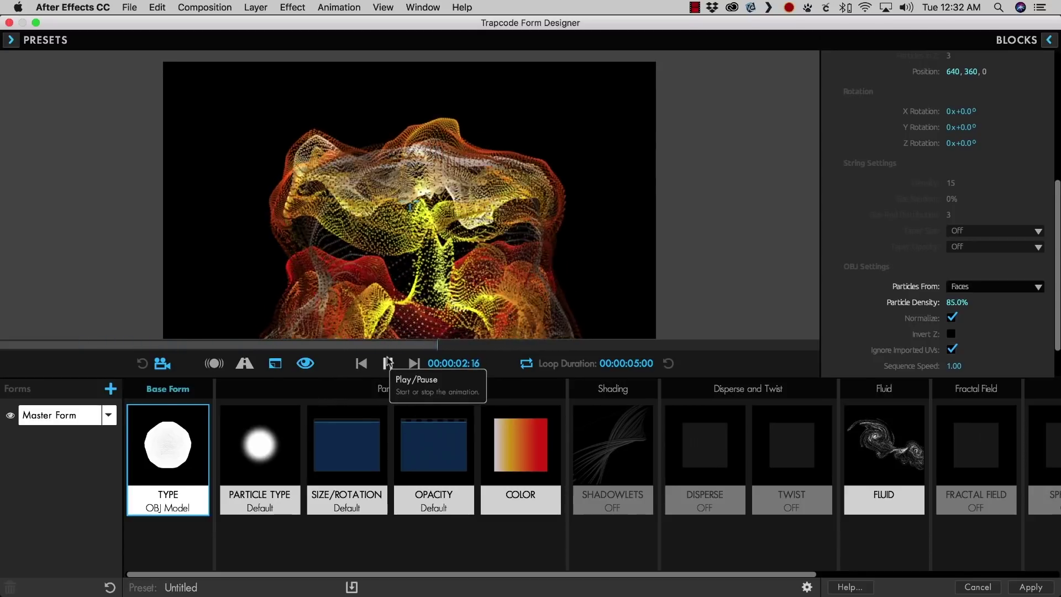
pyautogui.click(388, 364)
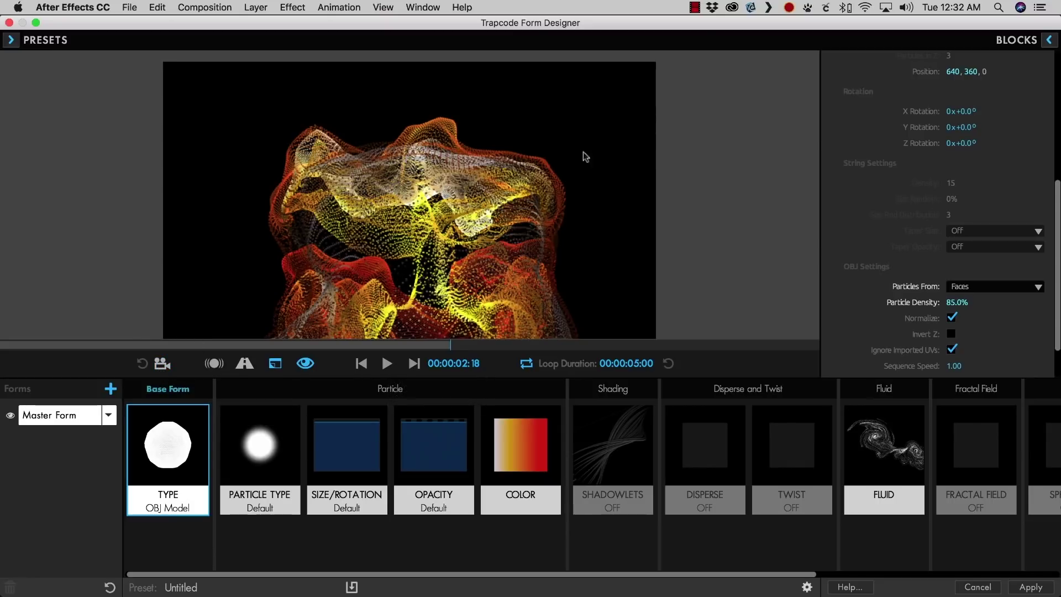
pyautogui.moveTo(544, 183); pyautogui.dragTo(493, 218)
pyautogui.press('space')
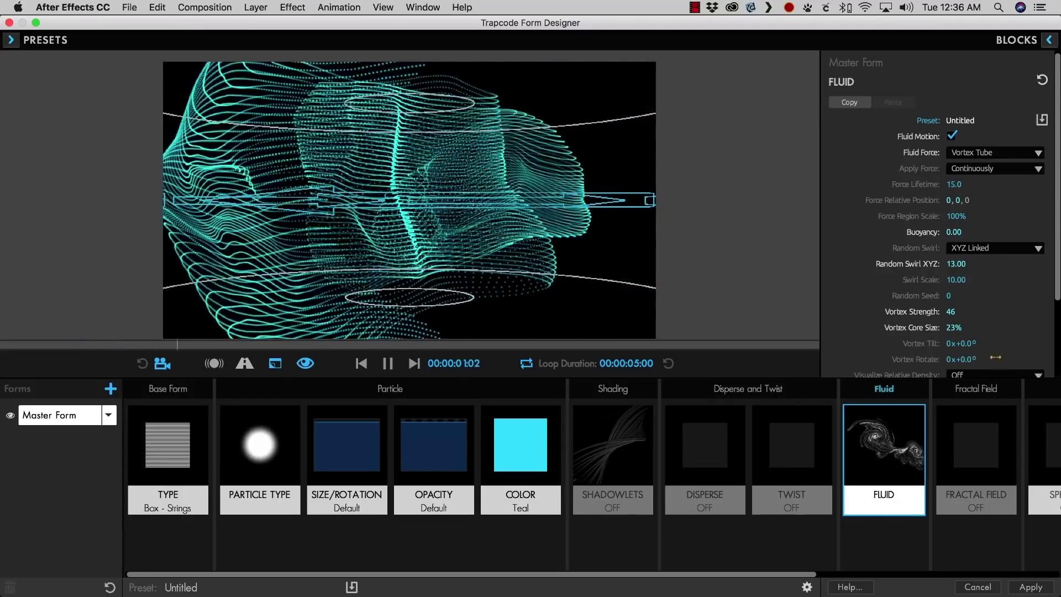
# Set the vortex tube's Vortex Tilt to 14° and Vortex Rotate to 77°, and its Vortex Core Size to 30%.
pyautogui.moveTo(957, 344); pyautogui.dragTo(978, 359)
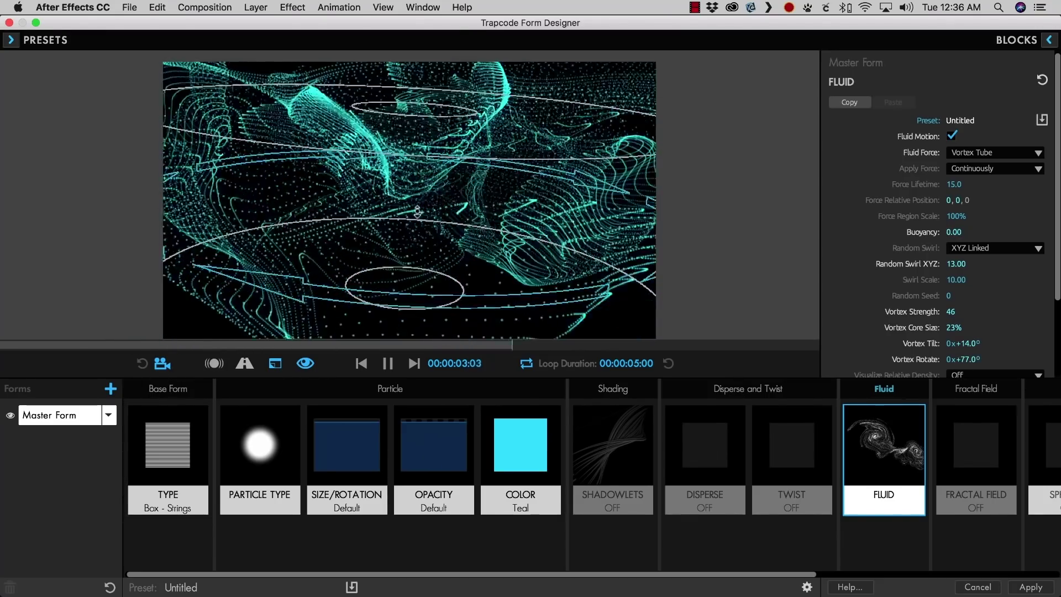
pyautogui.moveTo(443, 232); pyautogui.dragTo(396, 374)
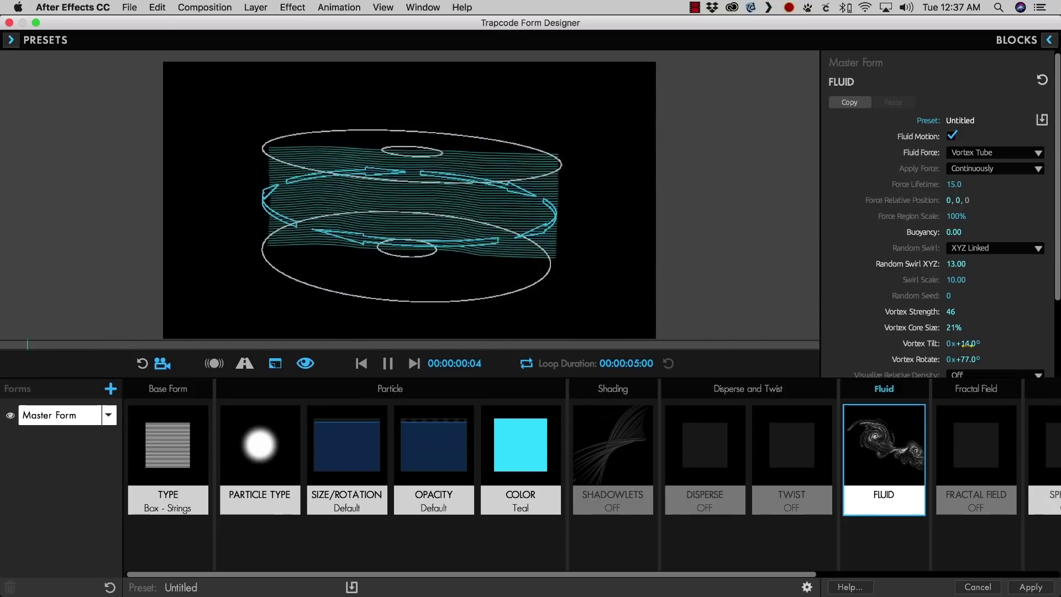
pyautogui.moveTo(954, 329); pyautogui.dragTo(976, 328)
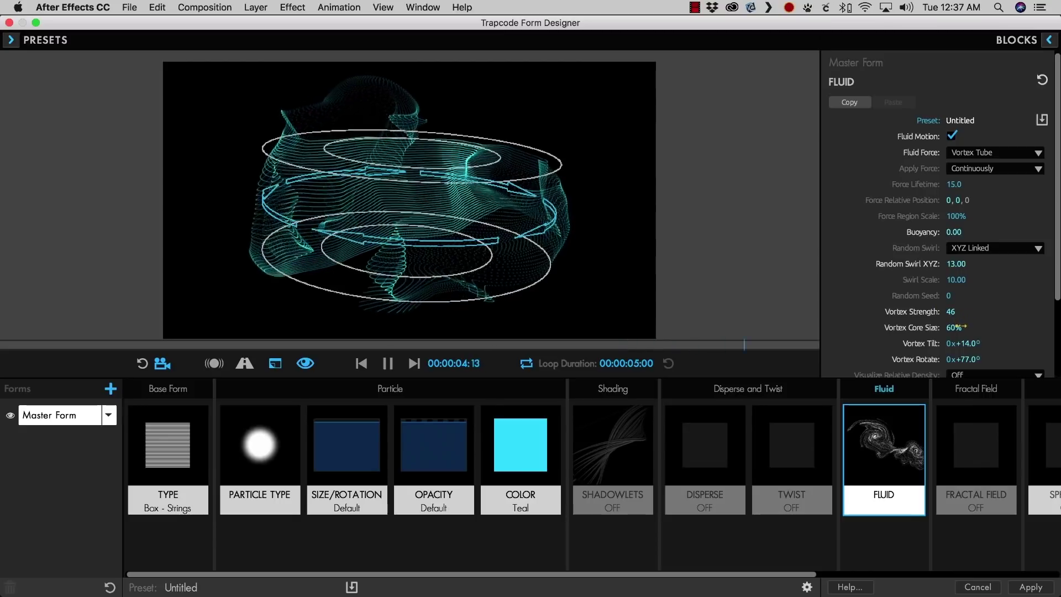
pyautogui.moveTo(955, 328); pyautogui.dragTo(911, 325)
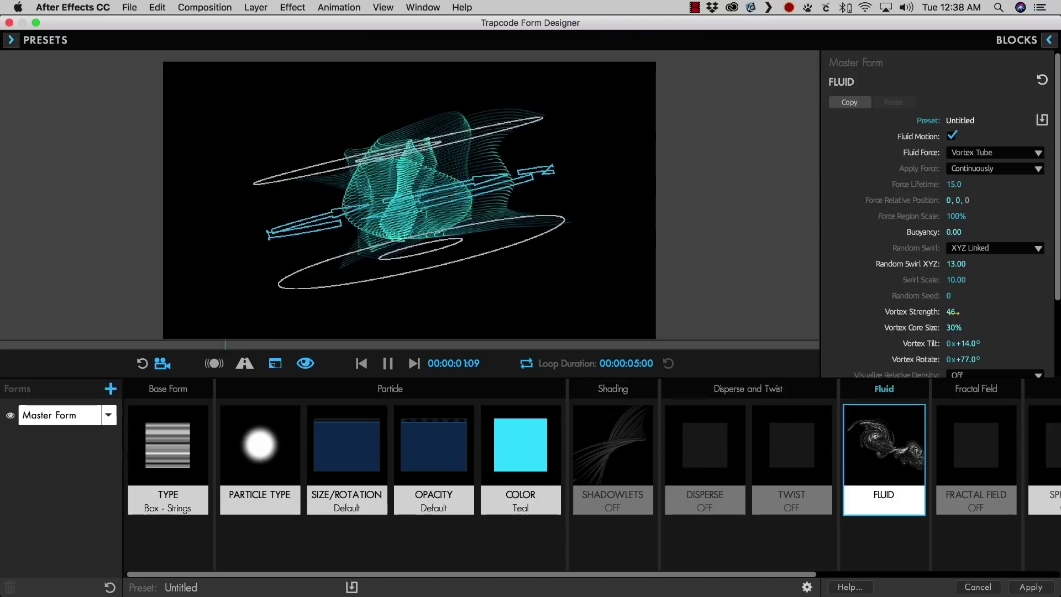
# Try Vortex Strength values of 400 and -338 on the tube, and settle on -99.
pyautogui.moveTo(951, 312); pyautogui.dragTo(978, 312)
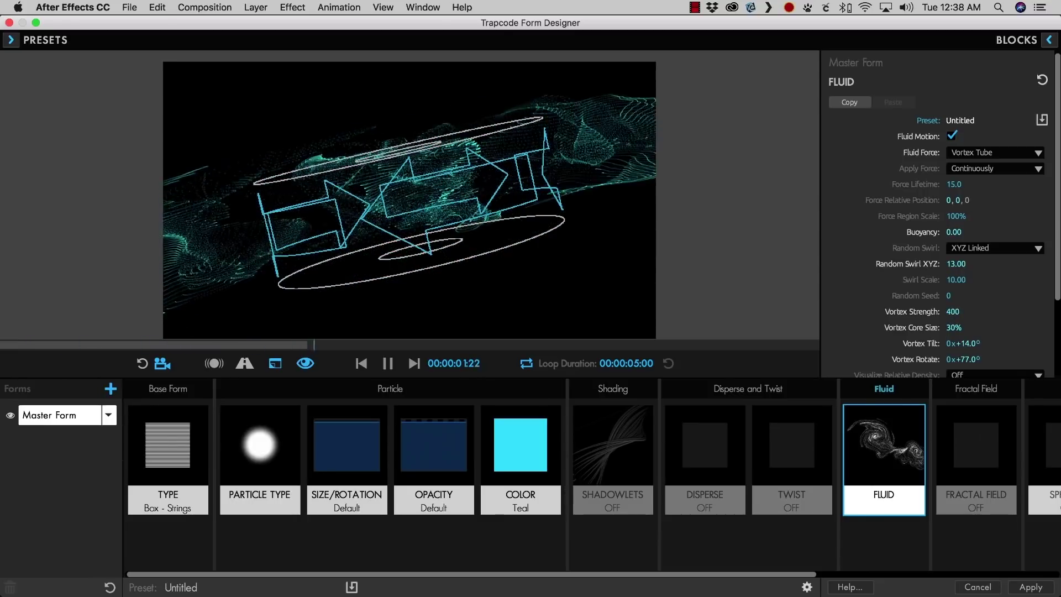
pyautogui.moveTo(978, 312); pyautogui.dragTo(956, 310)
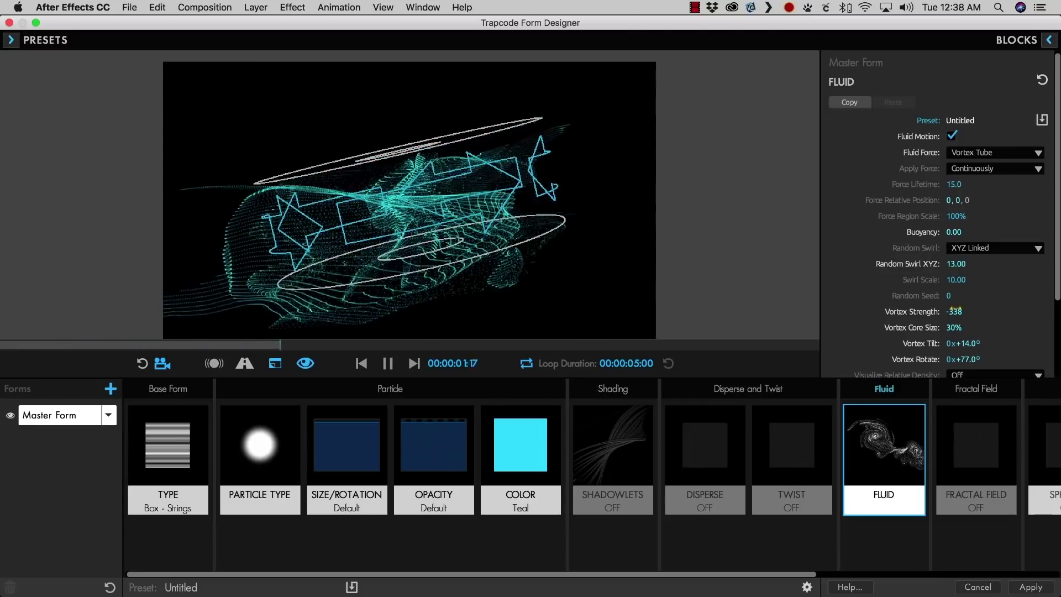
pyautogui.moveTo(955, 311); pyautogui.dragTo(973, 311)
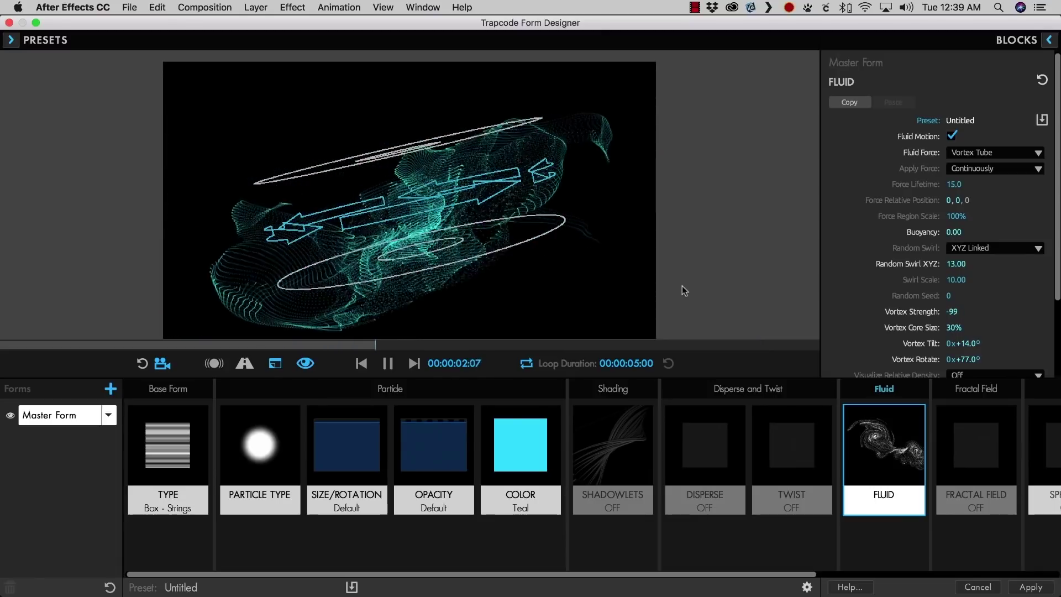
# Reduce the vortex tube's Force Region Scale to 30% and try shifting its Force Relative Position to -216 in X.
pyautogui.moveTo(955, 216); pyautogui.dragTo(917, 215)
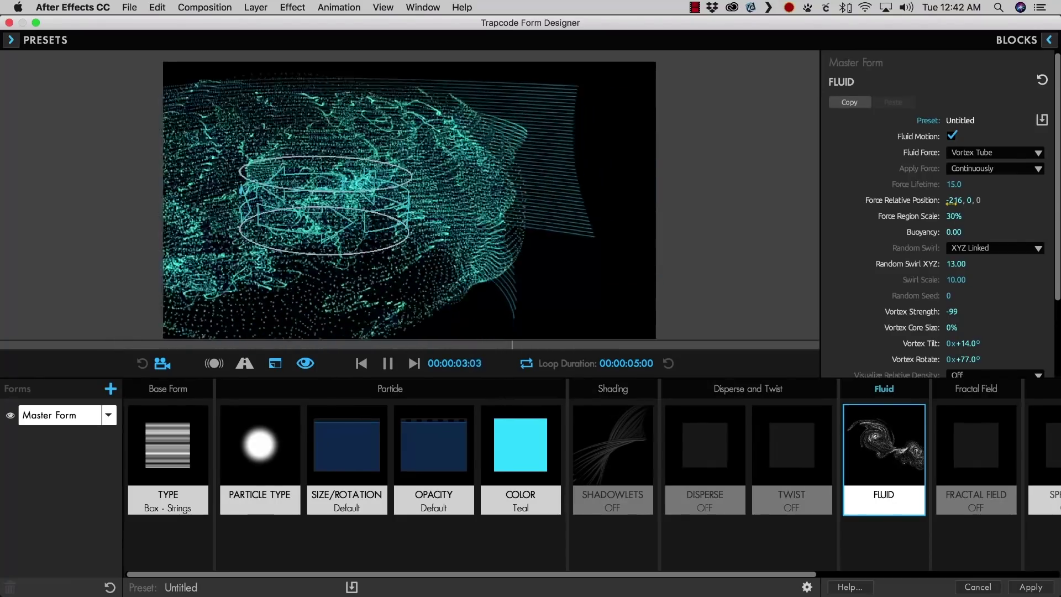
pyautogui.click(954, 201)
pyautogui.press('Return')
pyautogui.moveTo(955, 200)
pyautogui.mouseDown()
pyautogui.moveTo(1056, 200)
pyautogui.moveTo(895, 200)
pyautogui.moveTo(962, 200)
pyautogui.mouseUp()
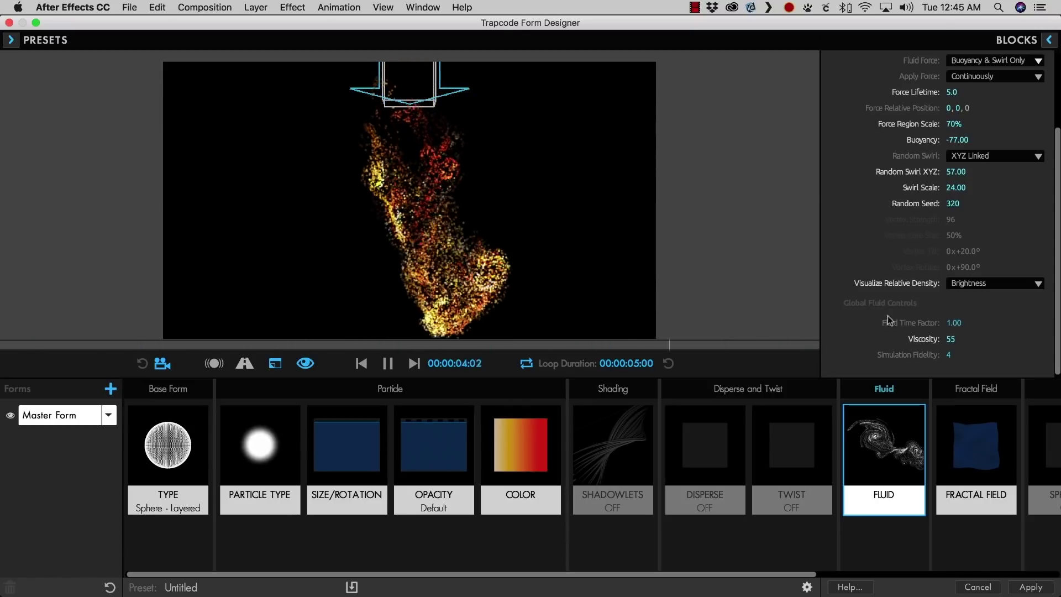
# Set the Fluid Time Factor to 0.5 for the fiery layered sphere form.
pyautogui.click(955, 324)
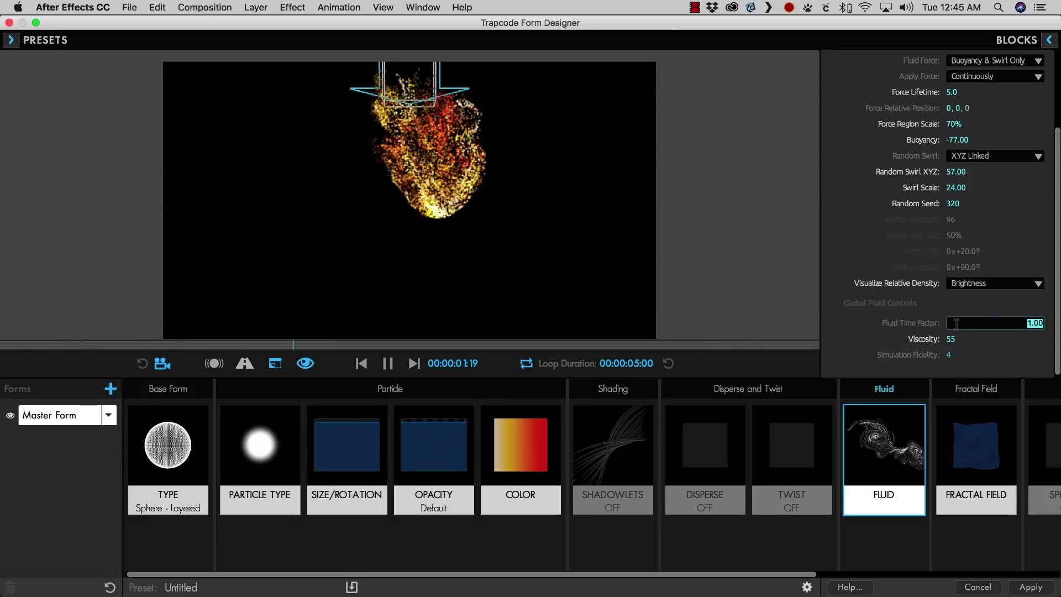
pyautogui.write('.5')
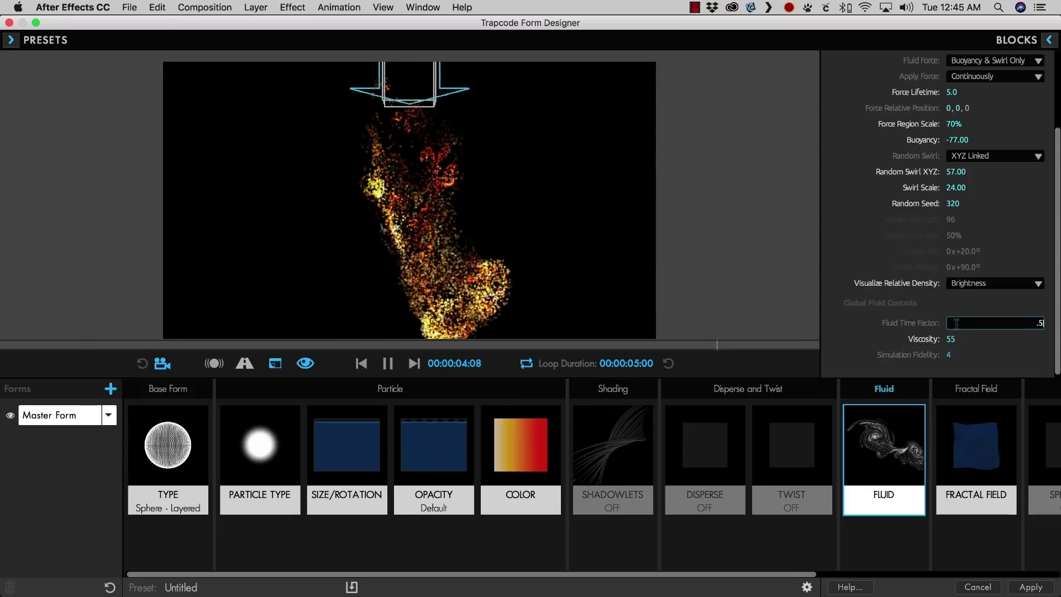
pyautogui.click(877, 330)
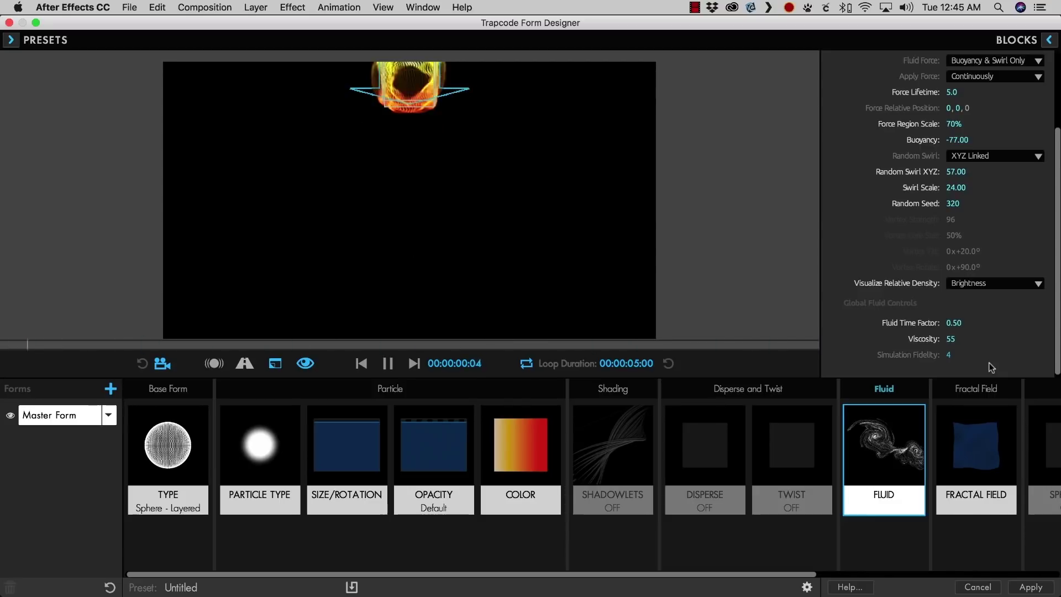
# Restore the Fluid Time Factor to 1.00, try a Viscosity of 100, and settle on a Viscosity of 66.
pyautogui.click(913, 325)
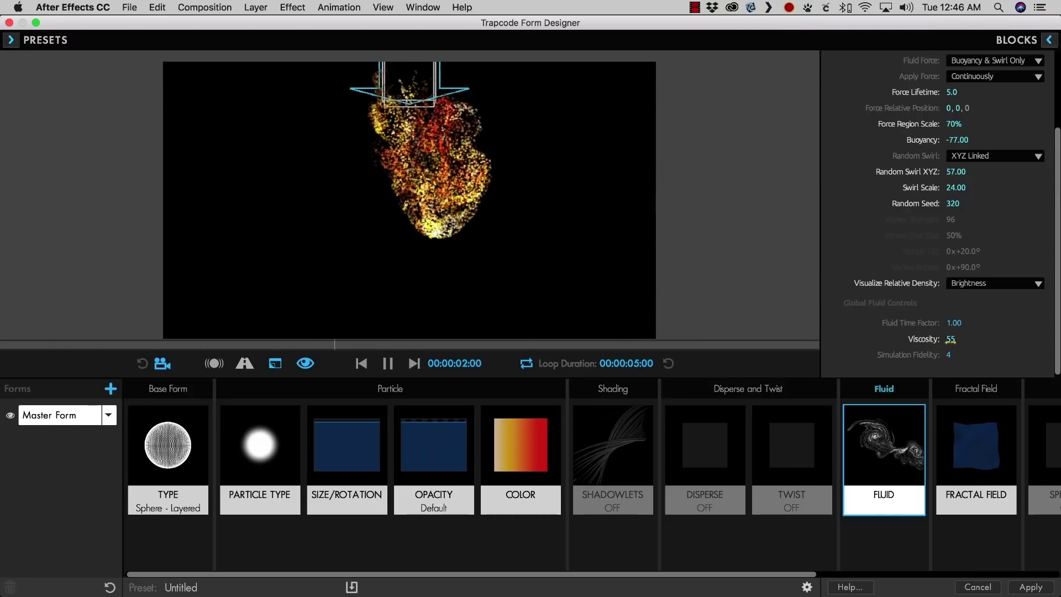
pyautogui.moveTo(951, 340); pyautogui.dragTo(976, 340)
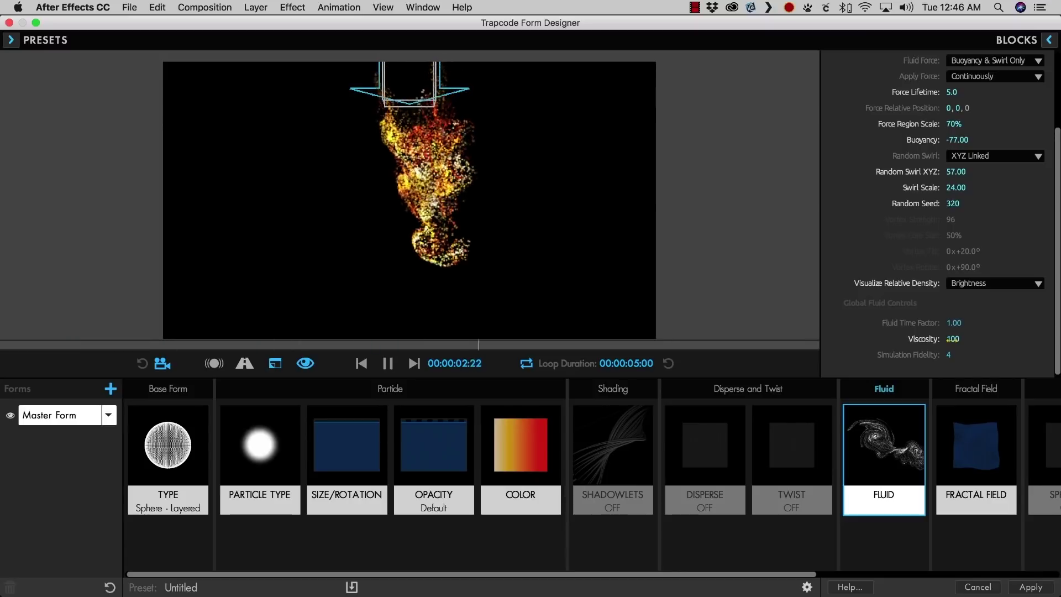
pyautogui.moveTo(953, 339); pyautogui.dragTo(898, 339)
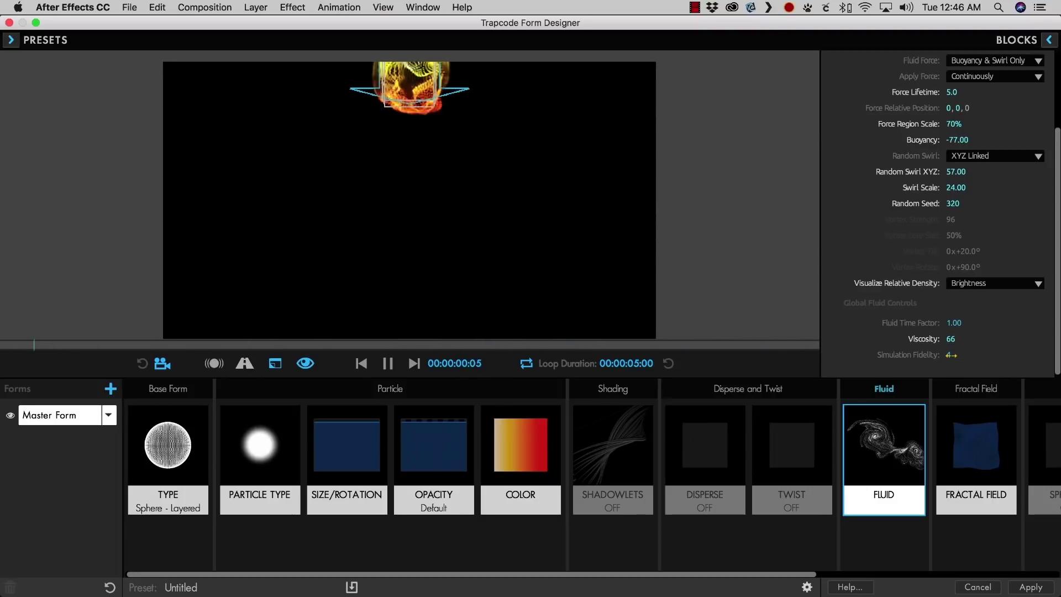
pyautogui.click(951, 355)
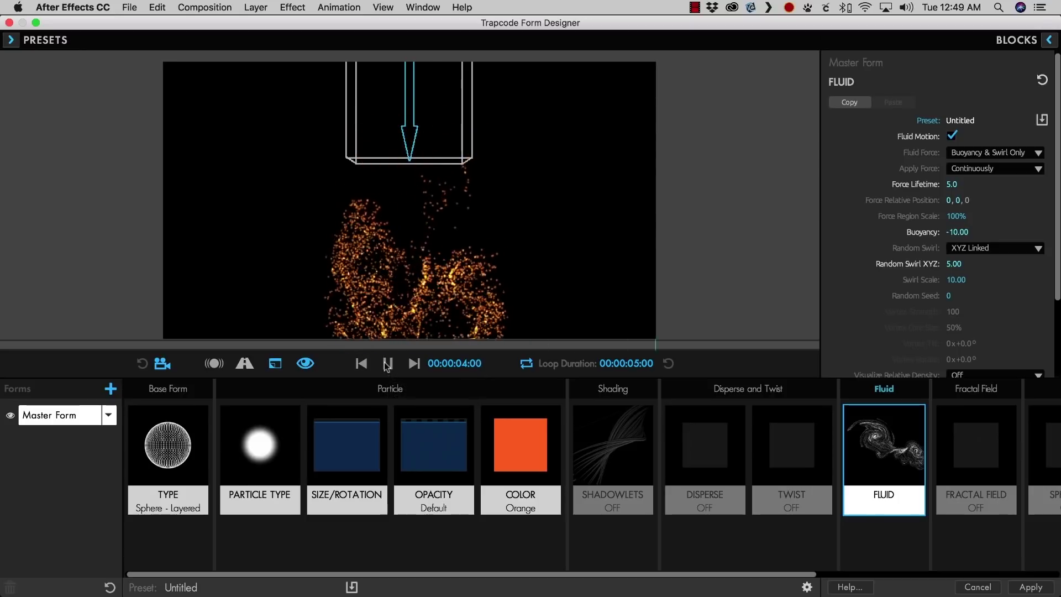
# Stop the playback of the orange sphere and duplicate the Master Form.
pyautogui.click(387, 364)
pyautogui.click(108, 416)
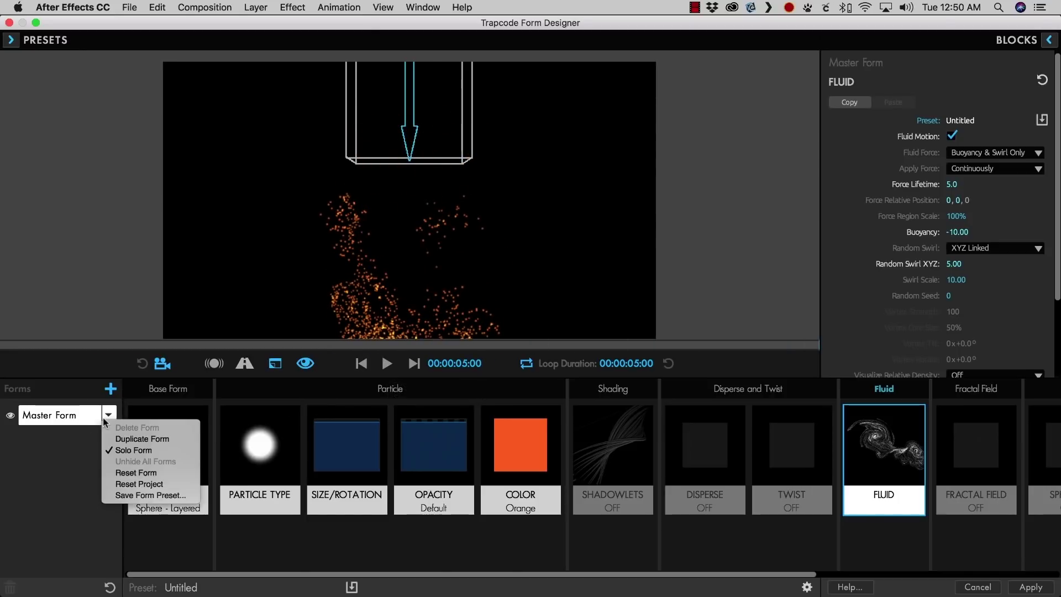
pyautogui.click(142, 438)
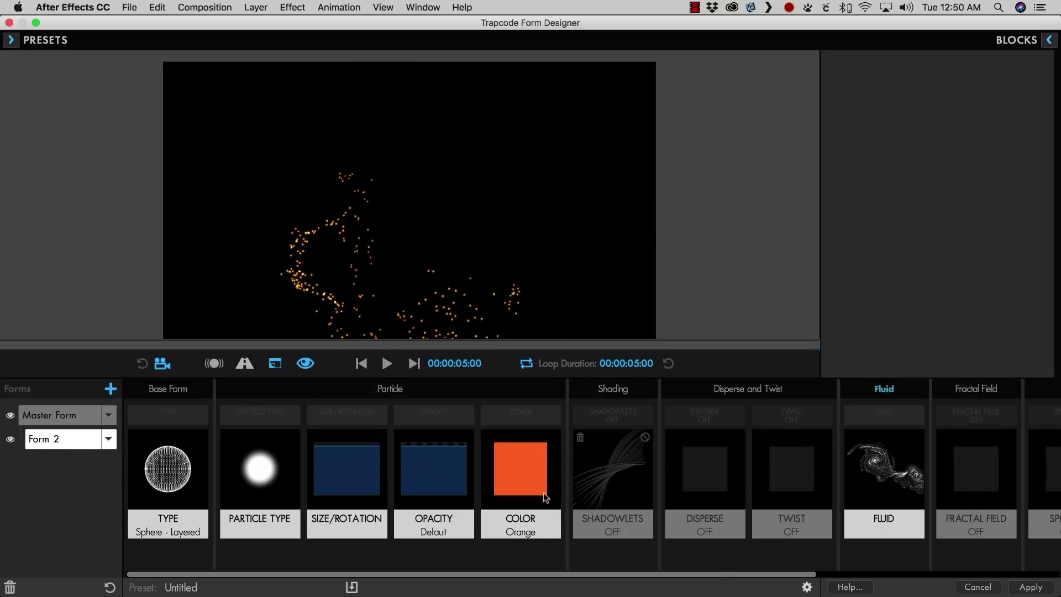
# Rewind to the first frame and change the duplicated form's solid color to cyan.
pyautogui.click(520, 475)
pyautogui.click(360, 364)
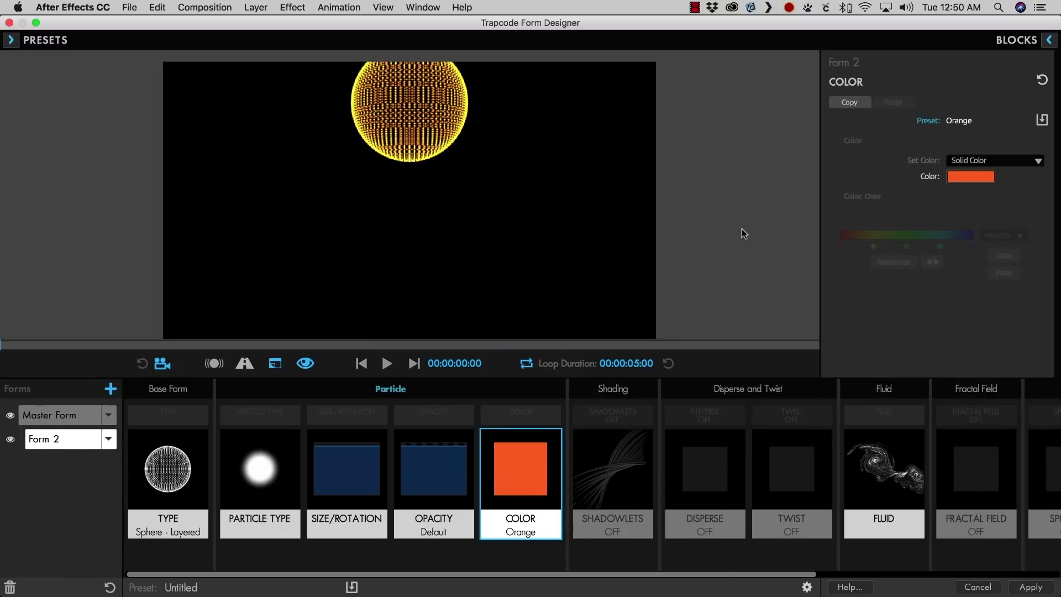
pyautogui.click(964, 174)
pyautogui.moveTo(249, 337); pyautogui.dragTo(251, 320)
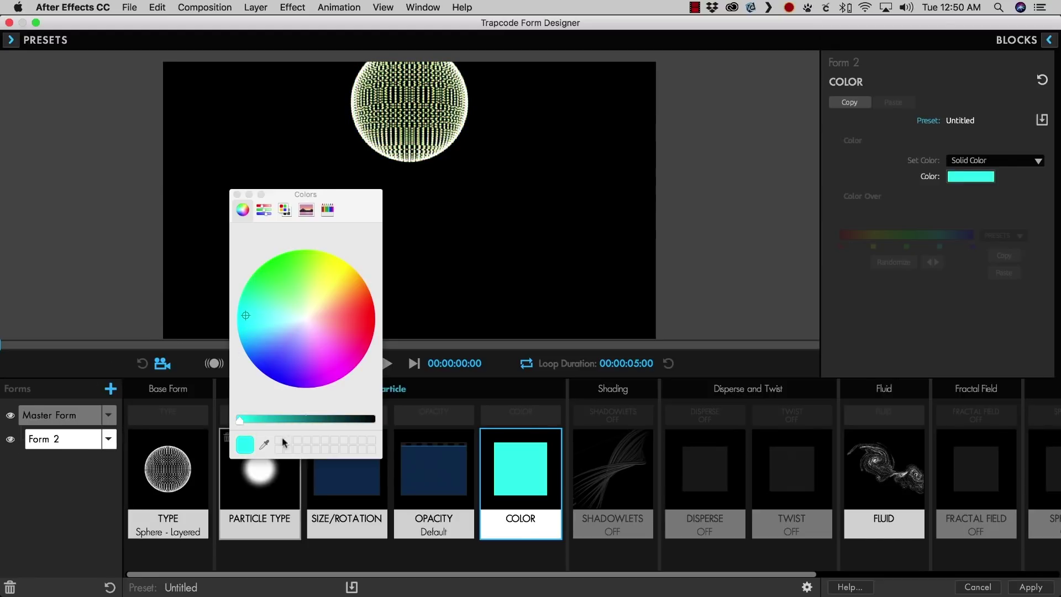
pyautogui.click(235, 194)
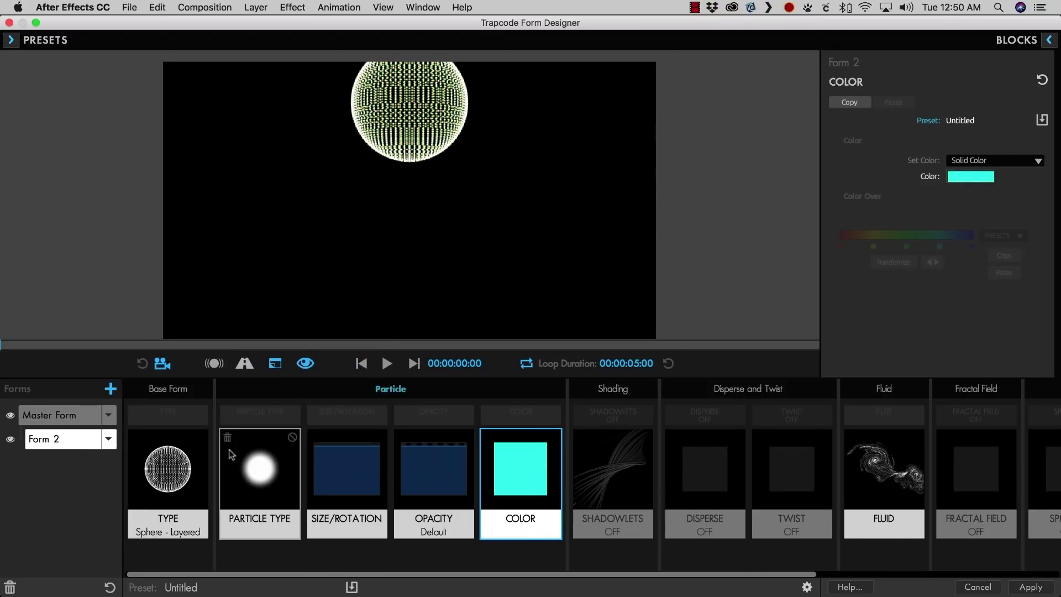
# Move the cyan sphere to Relative Position 0, 445, 0, and preview it with a Fluid Buoyancy of 10.
pyautogui.click(181, 485)
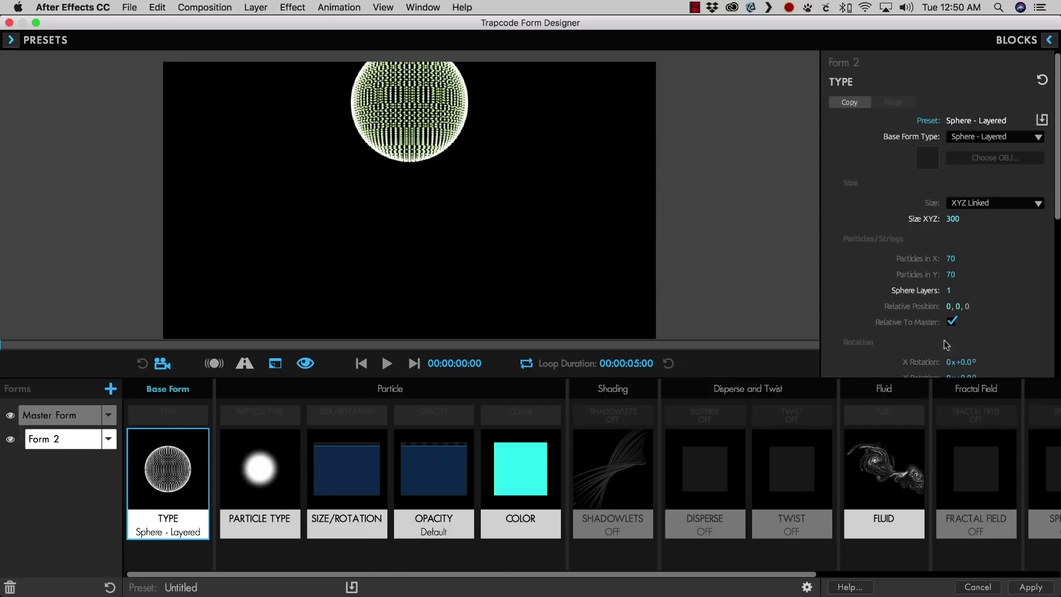
pyautogui.moveTo(958, 306); pyautogui.dragTo(1060, 306)
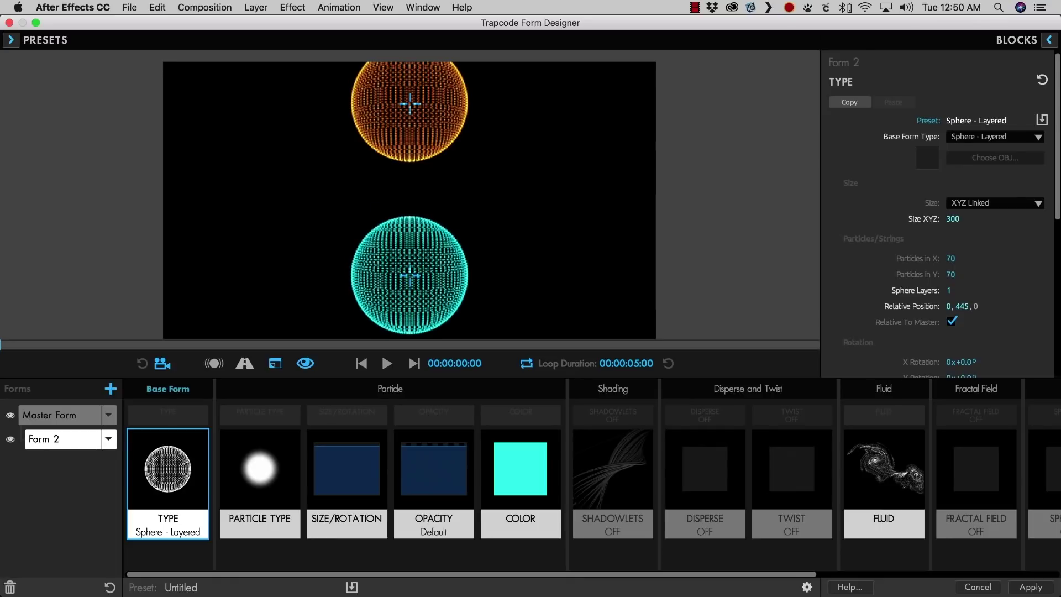
pyautogui.click(885, 480)
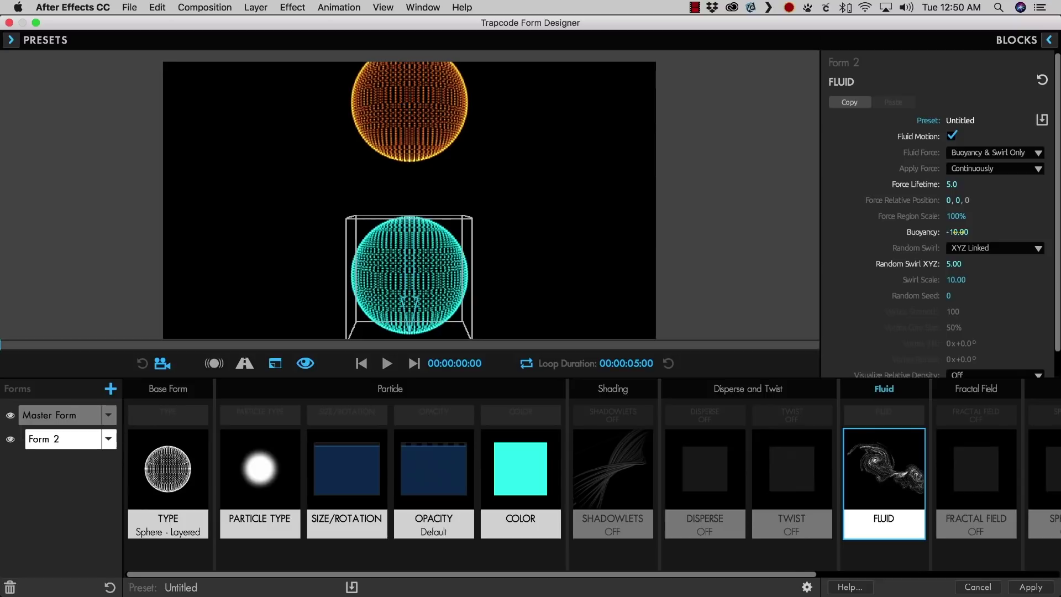
pyautogui.moveTo(955, 232); pyautogui.dragTo(983, 233)
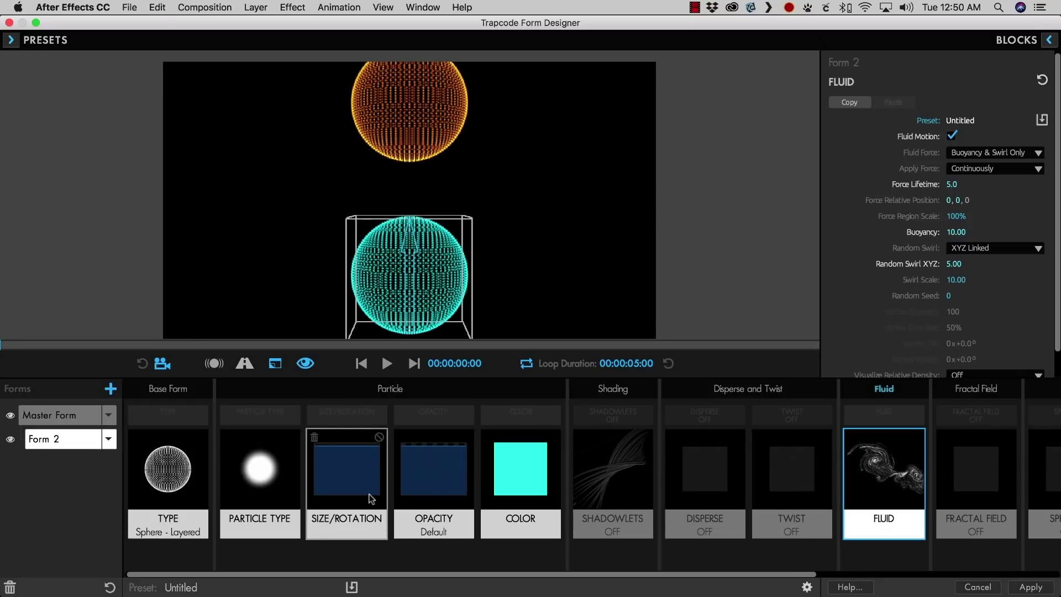
pyautogui.click(387, 365)
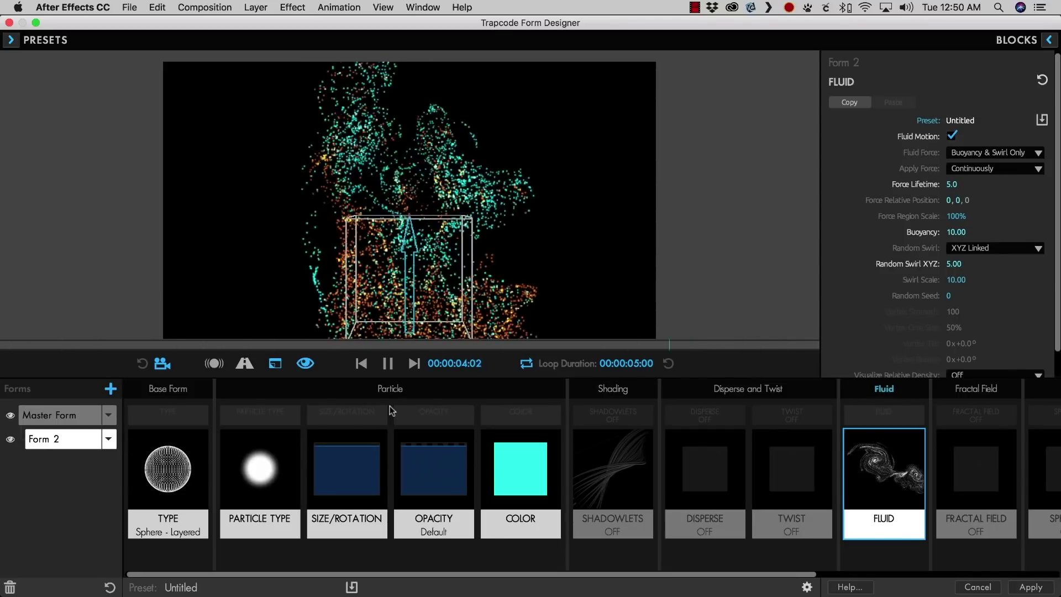
# Examine the Master Form's Fluid settings and toggle the visibility of Form 2.
pyautogui.click(55, 414)
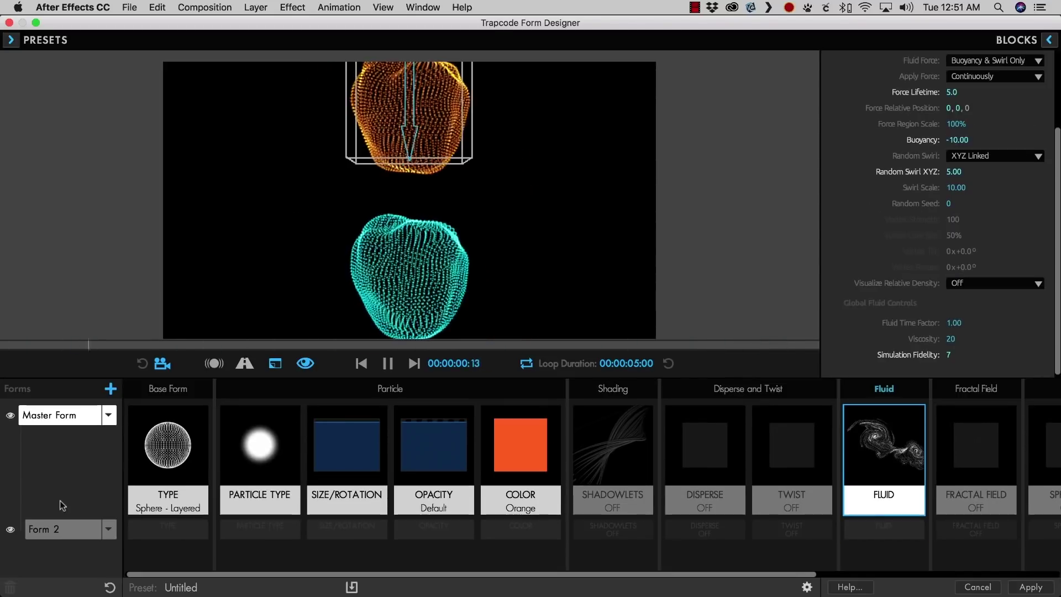
pyautogui.click(11, 530)
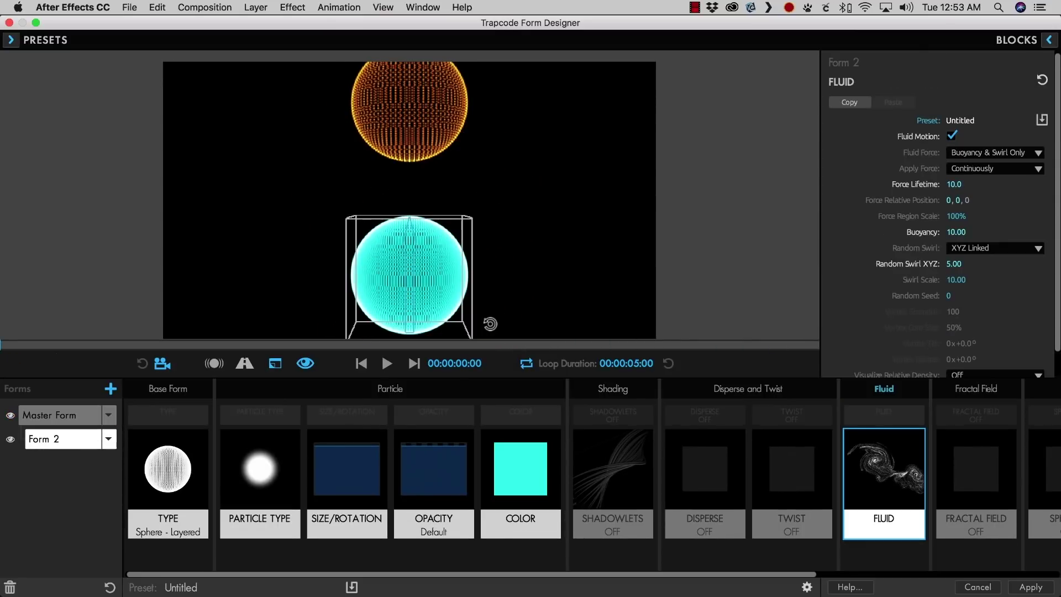
# Set Form 2's Fluid Force to Vortex Ring with a Force Region Scale of 130% and preview the simulation.
pyautogui.click(995, 158)
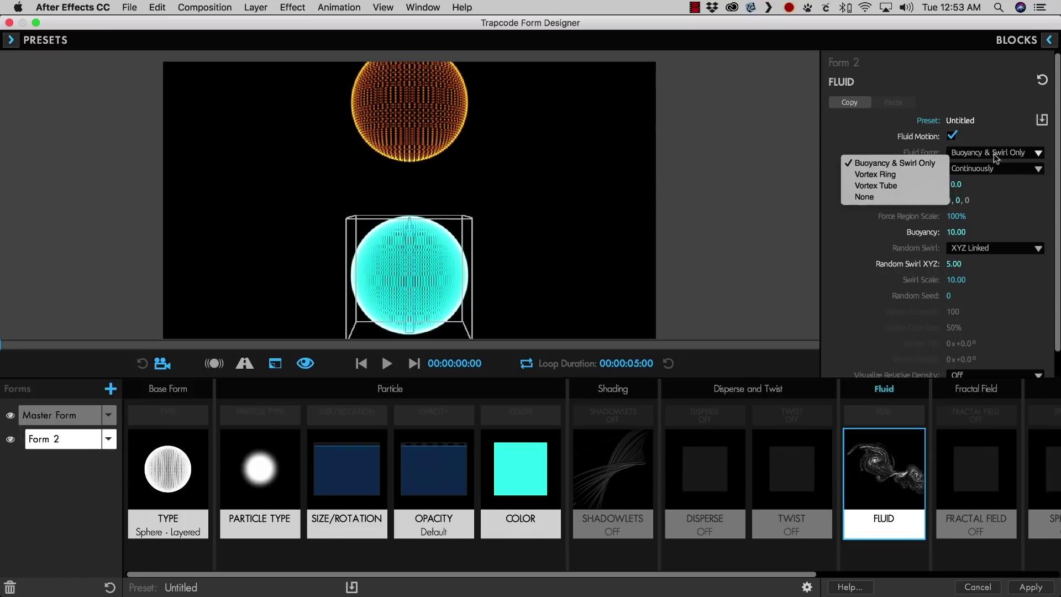
pyautogui.click(938, 175)
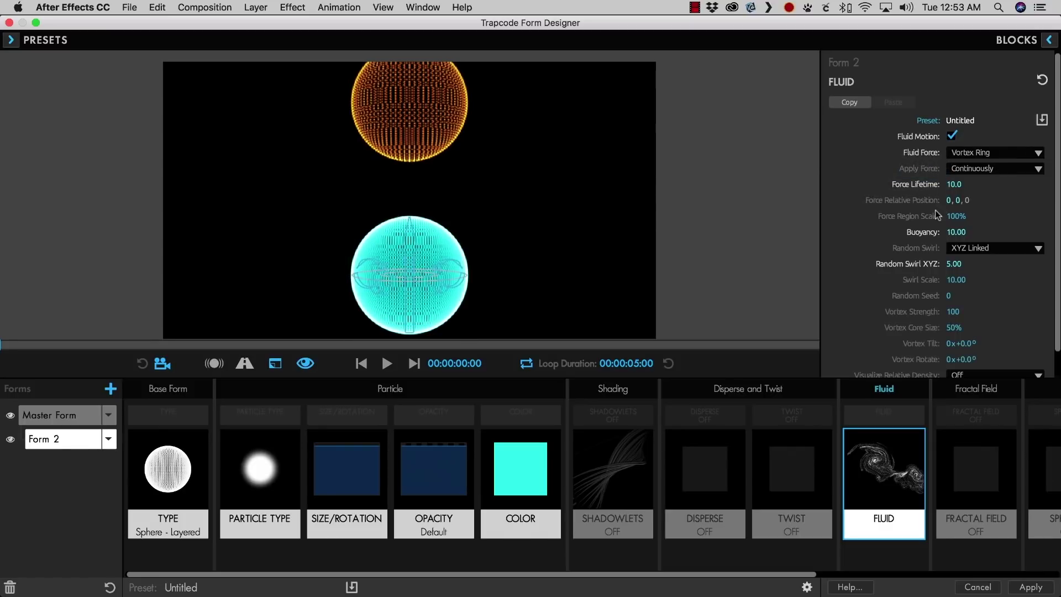
pyautogui.moveTo(951, 216)
pyautogui.mouseDown()
pyautogui.moveTo(971, 217)
pyautogui.moveTo(962, 216)
pyautogui.mouseUp()
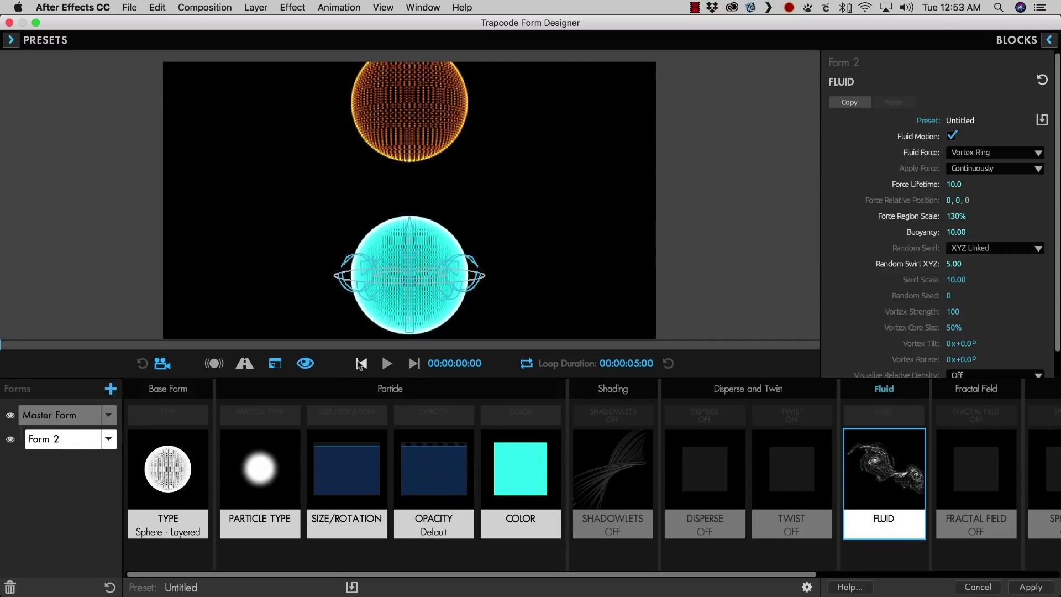
pyautogui.click(387, 363)
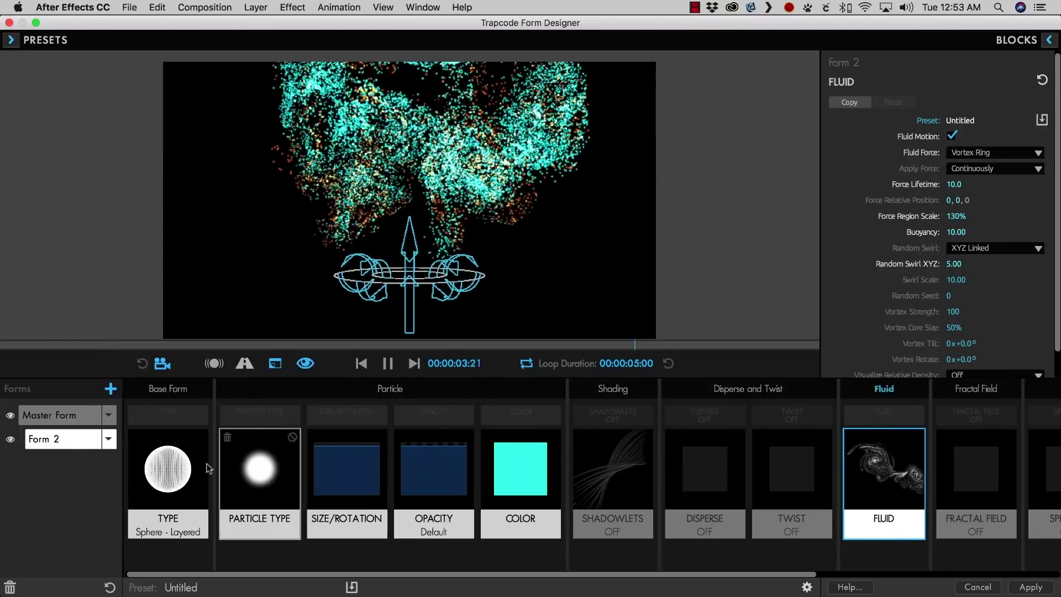
pyautogui.click(136, 476)
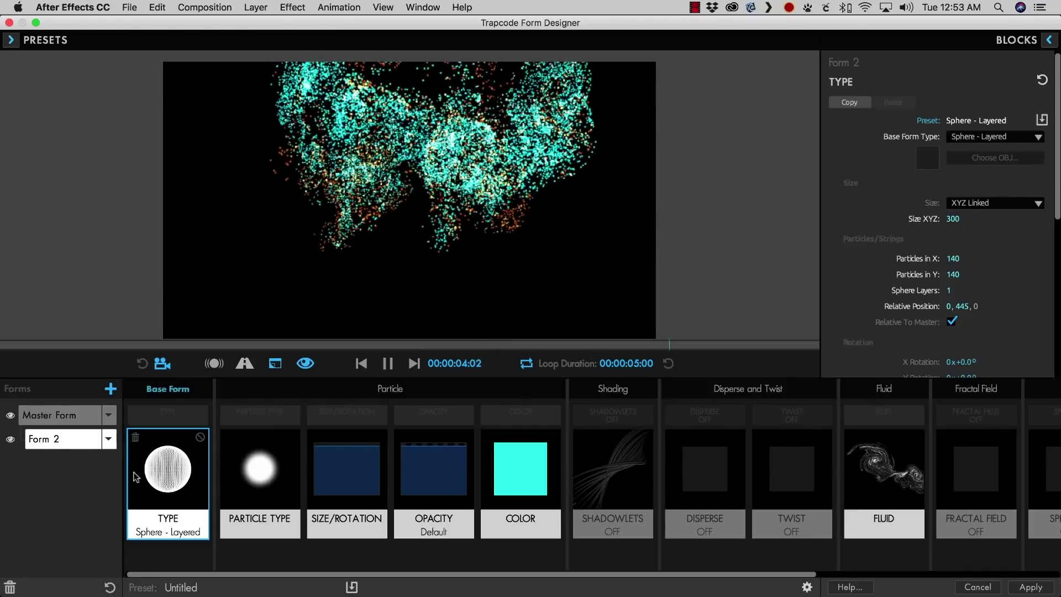
pyautogui.click(915, 498)
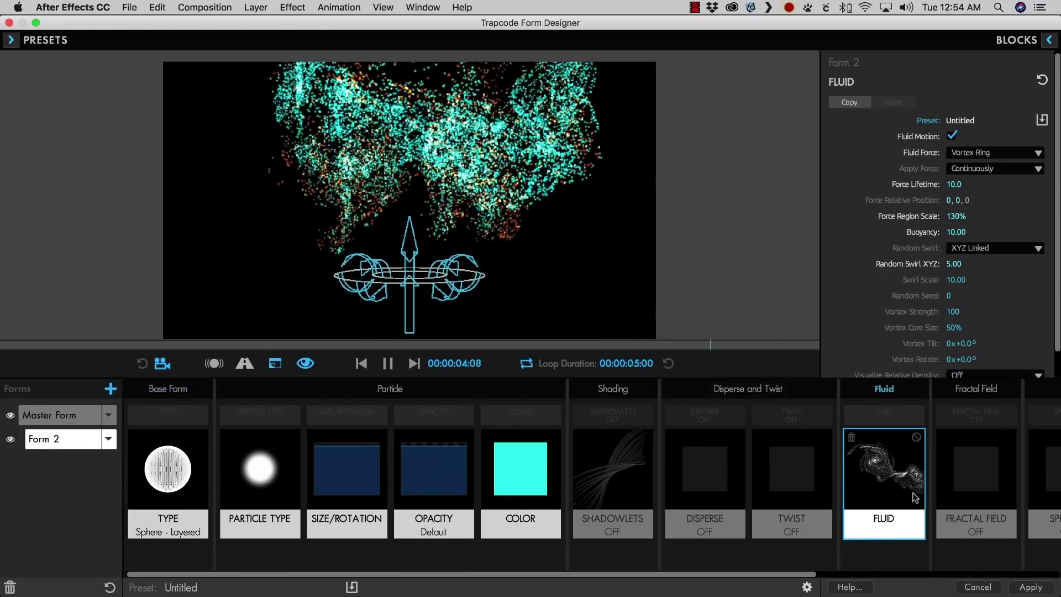
pyautogui.click(360, 364)
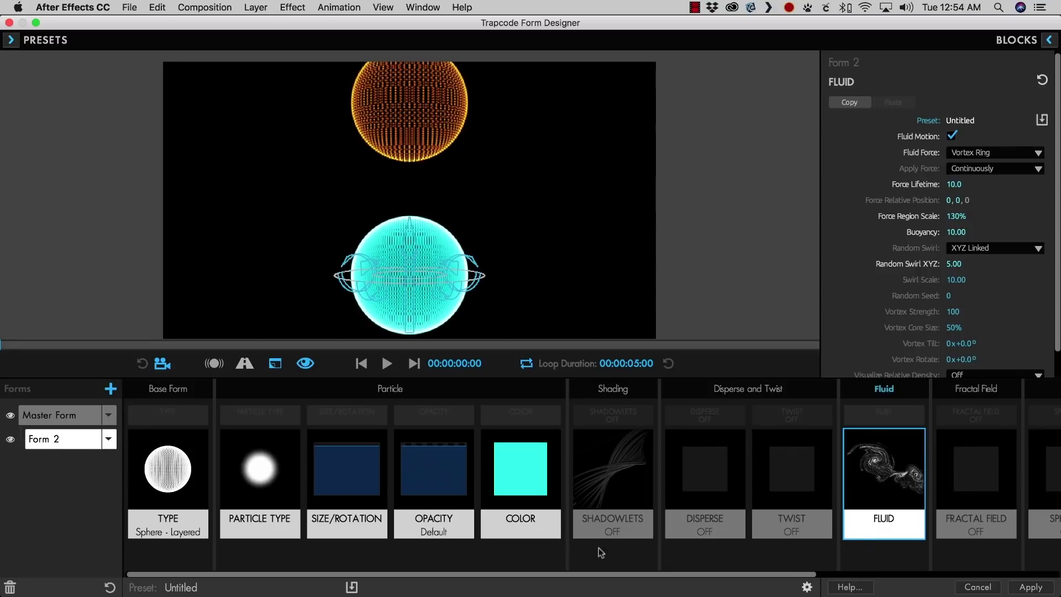
# Set Form 2's Fluid Force to None and preview it with the sphere moved to Relative Position 0, 316, 0.
pyautogui.click(1024, 152)
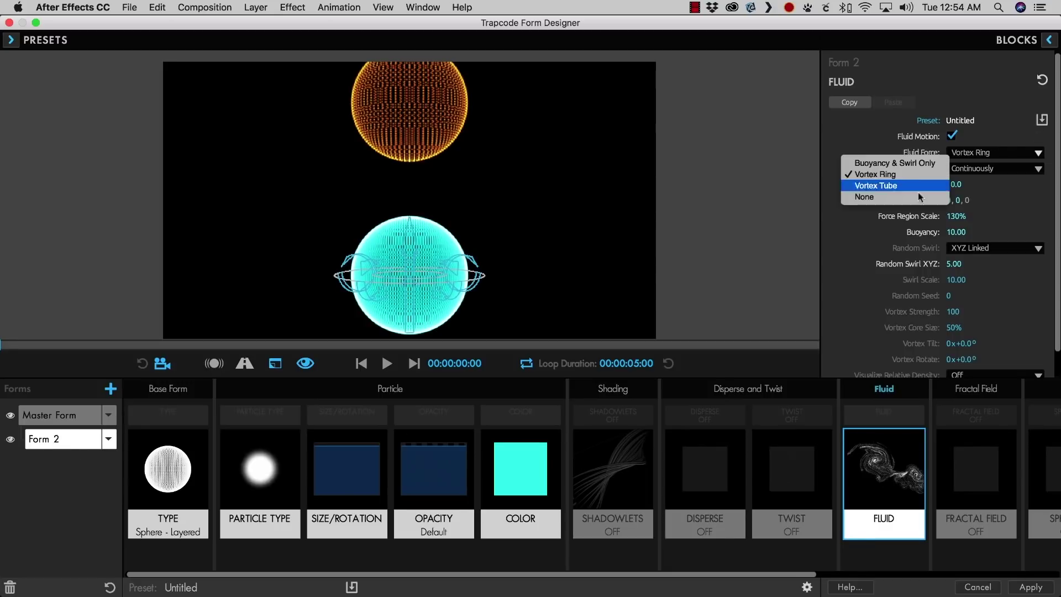
pyautogui.click(917, 198)
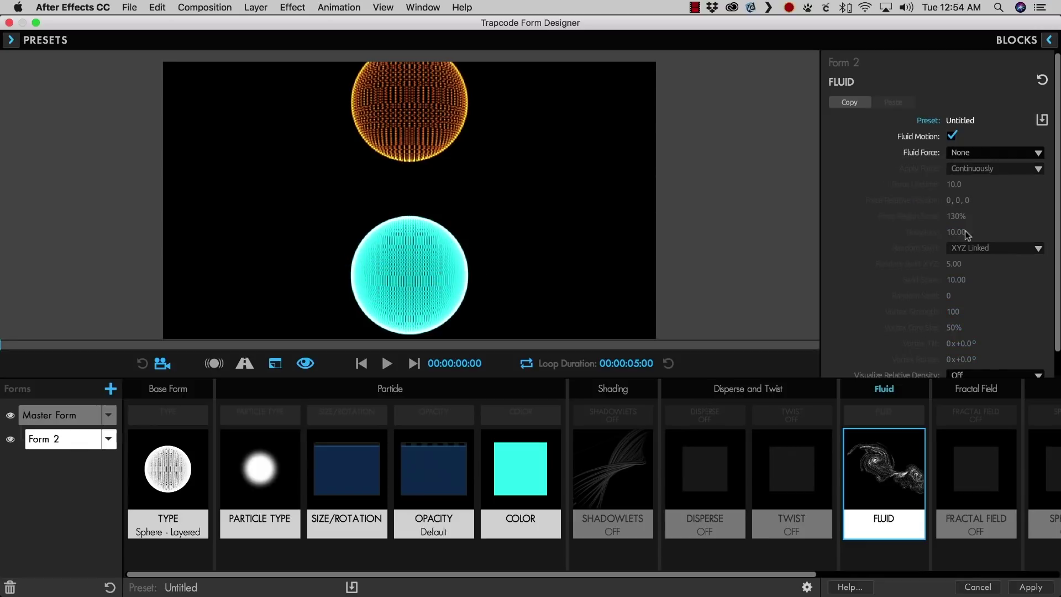
pyautogui.click(182, 481)
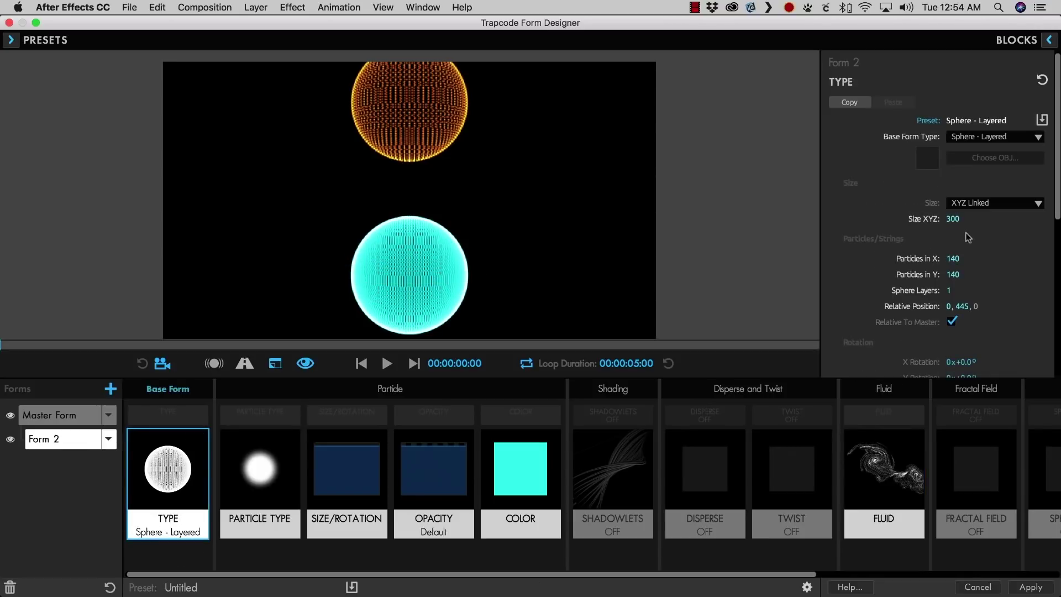
pyautogui.moveTo(961, 306); pyautogui.dragTo(935, 306)
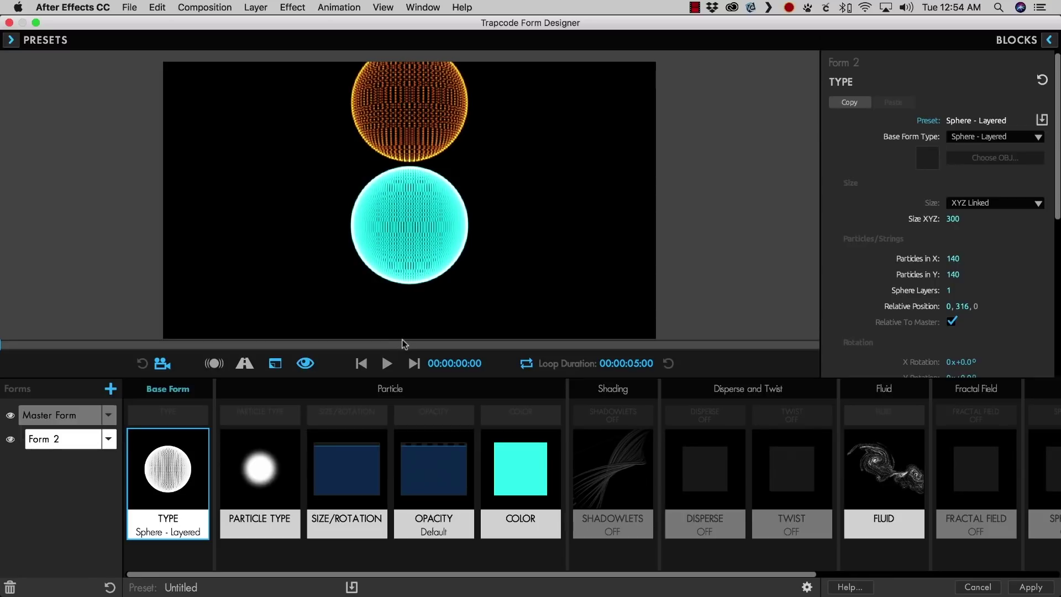
pyautogui.click(871, 479)
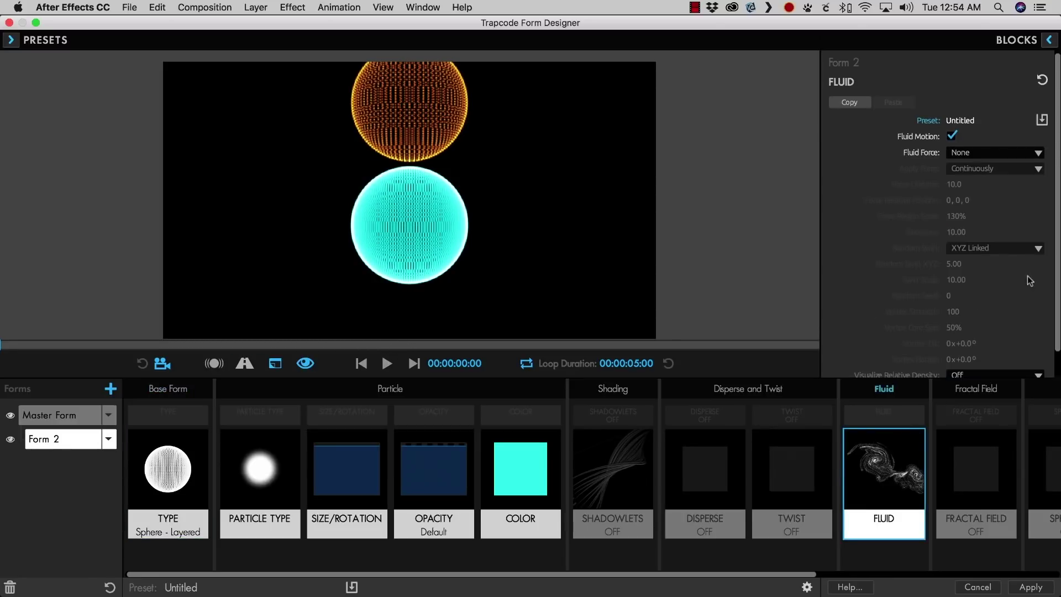
pyautogui.click(387, 366)
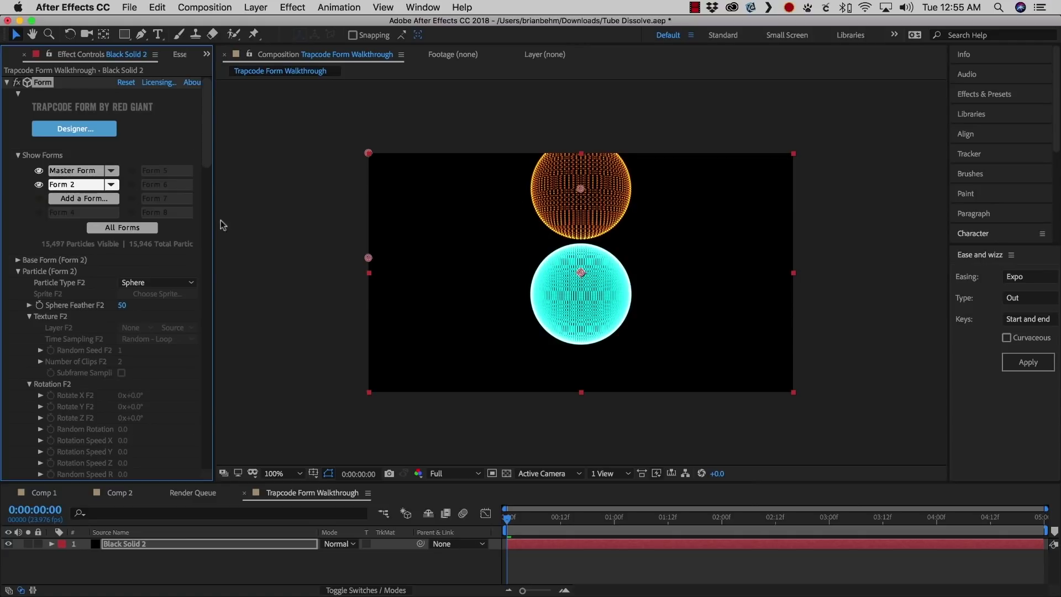
# Examine Form 2's Fluid and Fractal Field parameters in the After Effects effect controls.
pyautogui.click(72, 170)
pyautogui.click(71, 185)
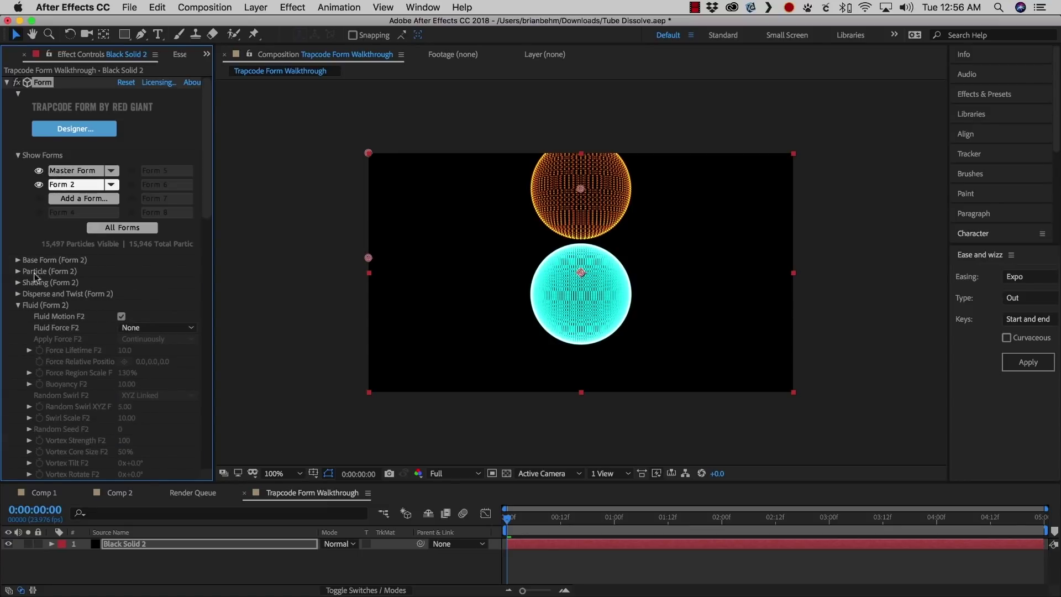
pyautogui.moveTo(203, 211); pyautogui.dragTo(200, 268)
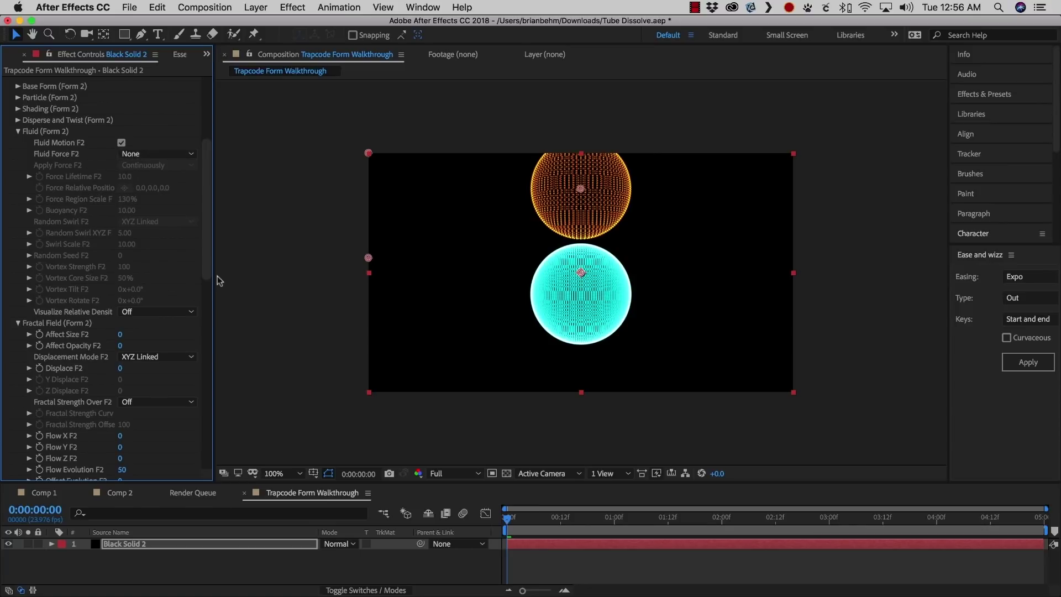
pyautogui.scroll(-1, 205, 214)
pyautogui.moveTo(205, 214); pyautogui.dragTo(190, 97)
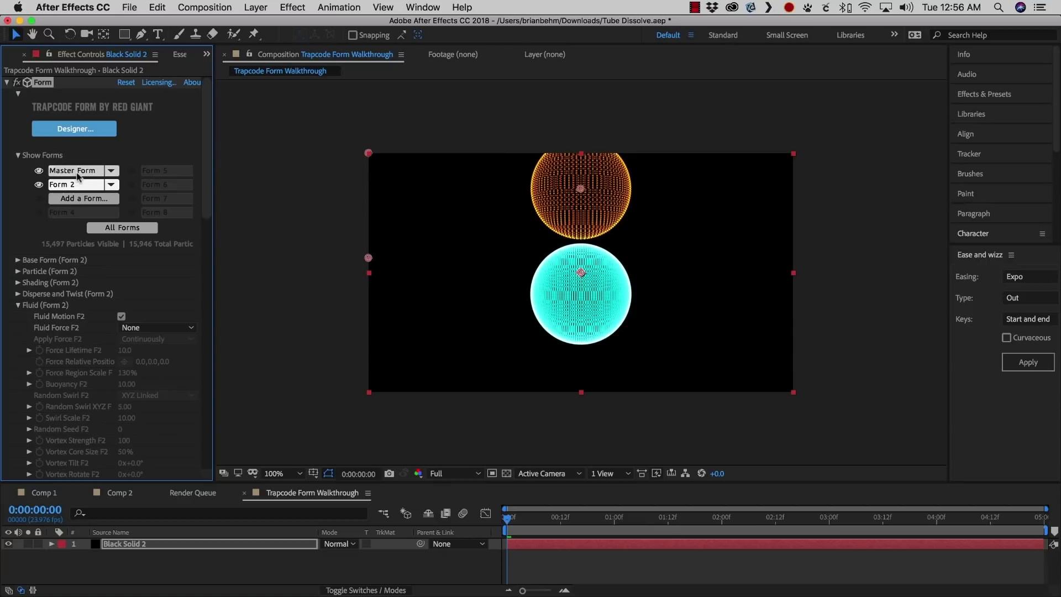
# Keyframe the Fluid Time Factor in Global Fluid Controls from 0:00:01:00 and set it to 0.125 at 0:00:01:12.
pyautogui.click(78, 172)
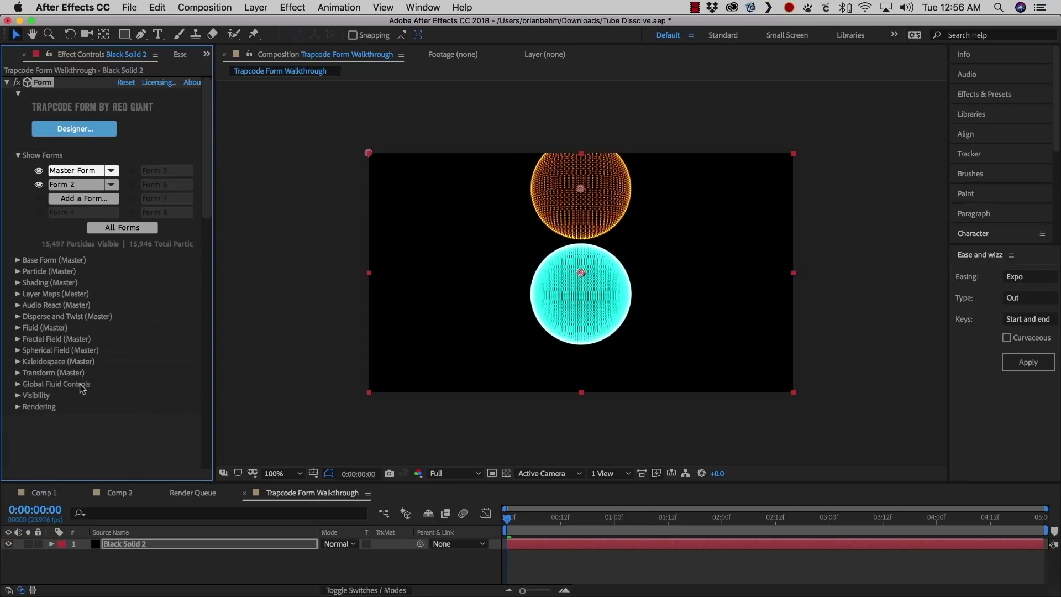
pyautogui.click(18, 384)
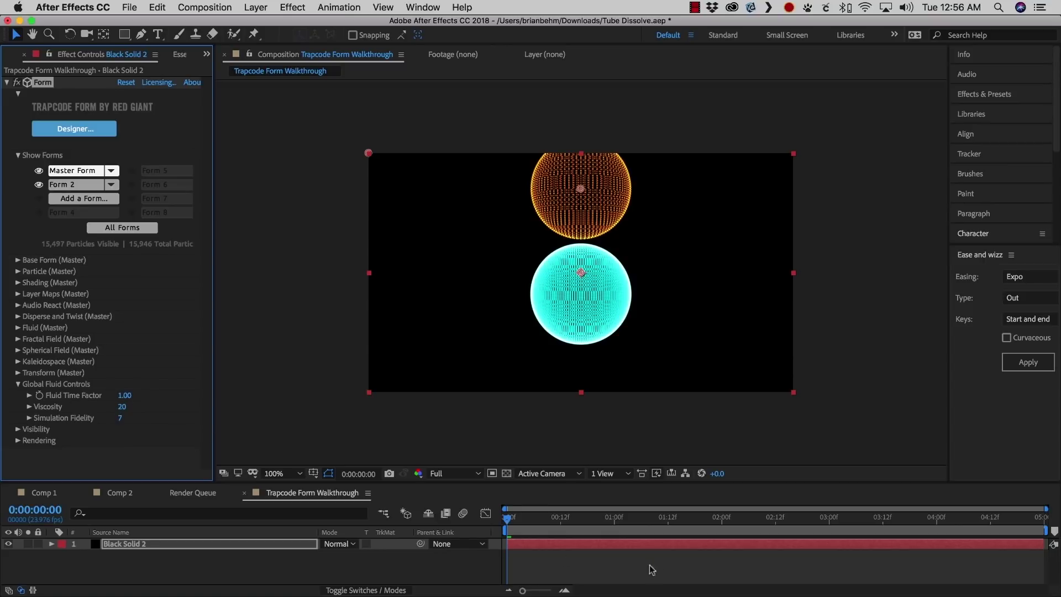
pyautogui.moveTo(532, 516); pyautogui.dragTo(668, 517)
pyautogui.click(125, 395)
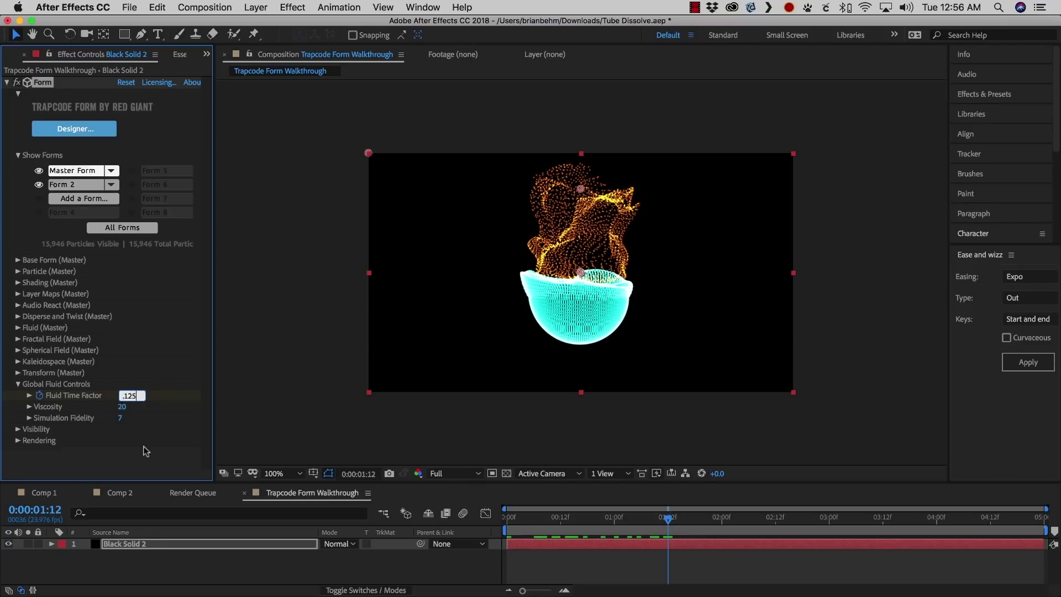
pyautogui.write('.125')
pyautogui.click(685, 546)
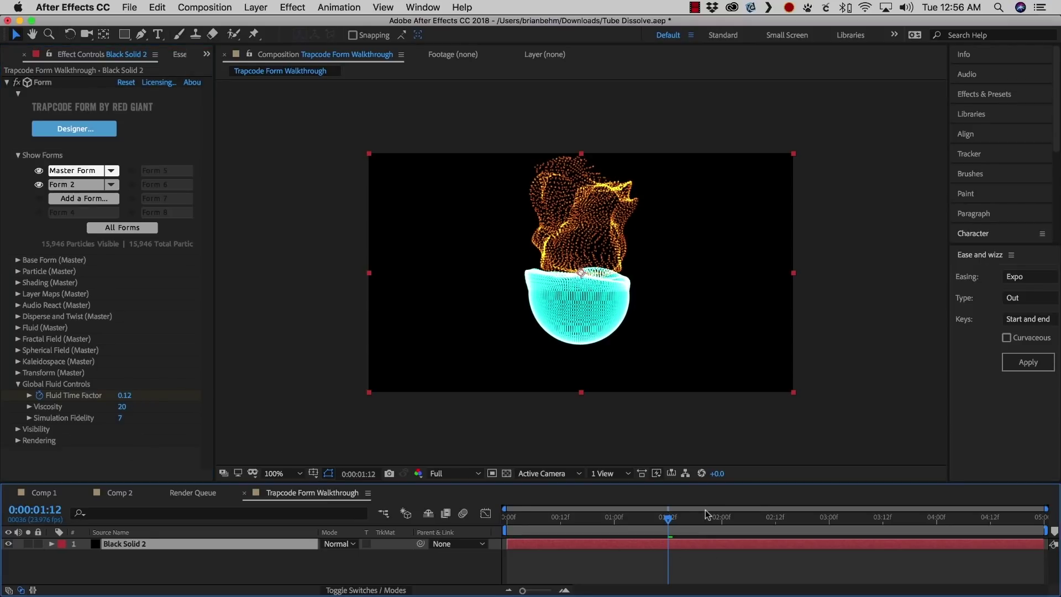
# Reveal the layer's keyframes and add a Fluid Time Factor keyframe at 0:00:02:21 to hold the slow speed.
pyautogui.press('u')
pyautogui.moveTo(736, 519); pyautogui.dragTo(817, 524)
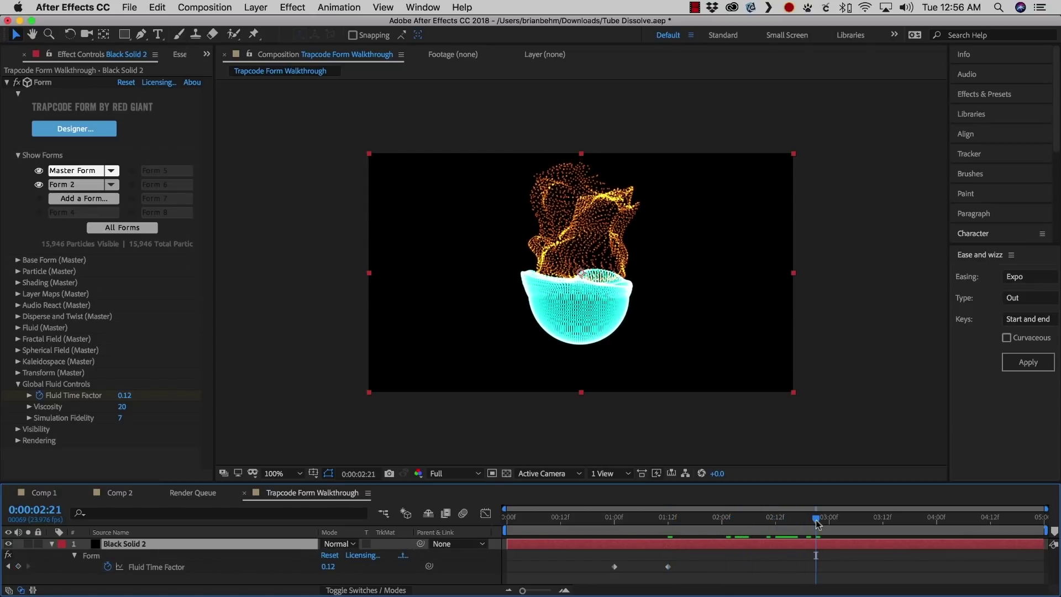
pyautogui.click(19, 566)
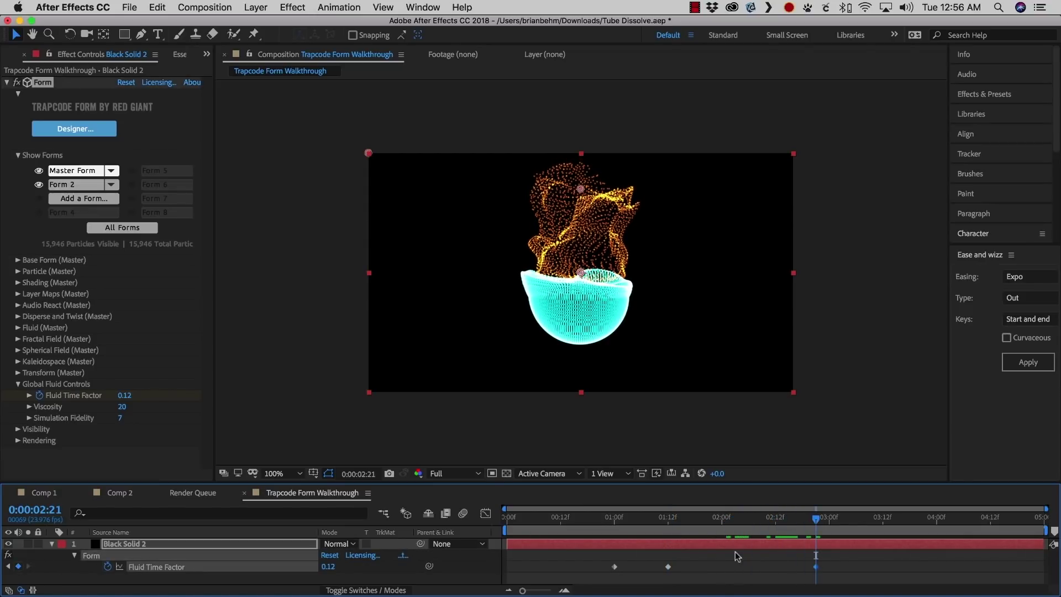
# Set the Fluid Time Factor to 1 at 0:00:03:05 and preview the animation from the start.
pyautogui.moveTo(813, 521); pyautogui.dragTo(854, 522)
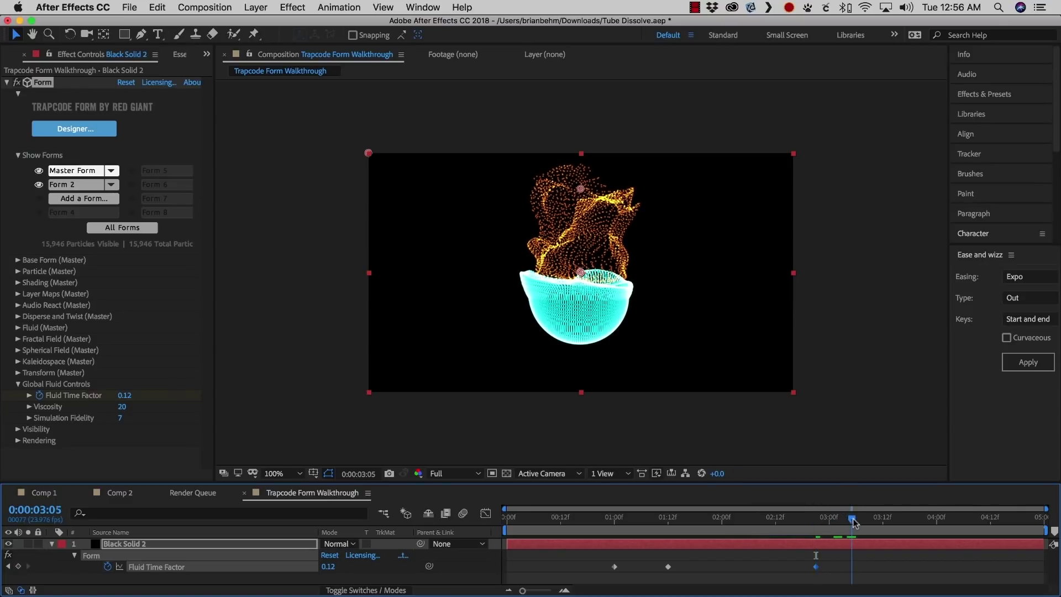
pyautogui.click(329, 566)
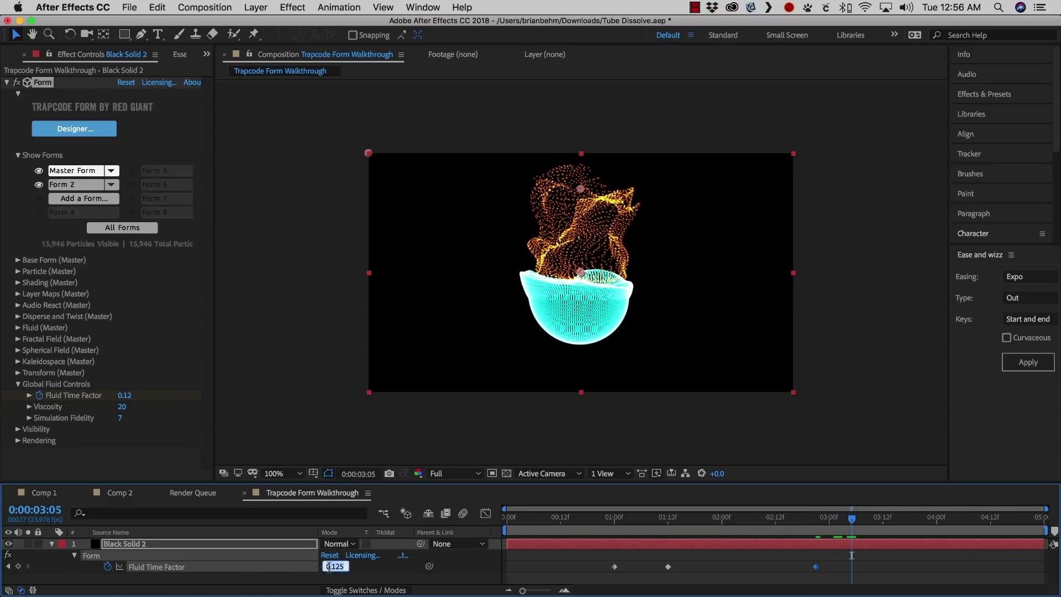
pyautogui.write('1')
pyautogui.click(405, 568)
pyautogui.moveTo(544, 516); pyautogui.dragTo(488, 516)
pyautogui.press('space')
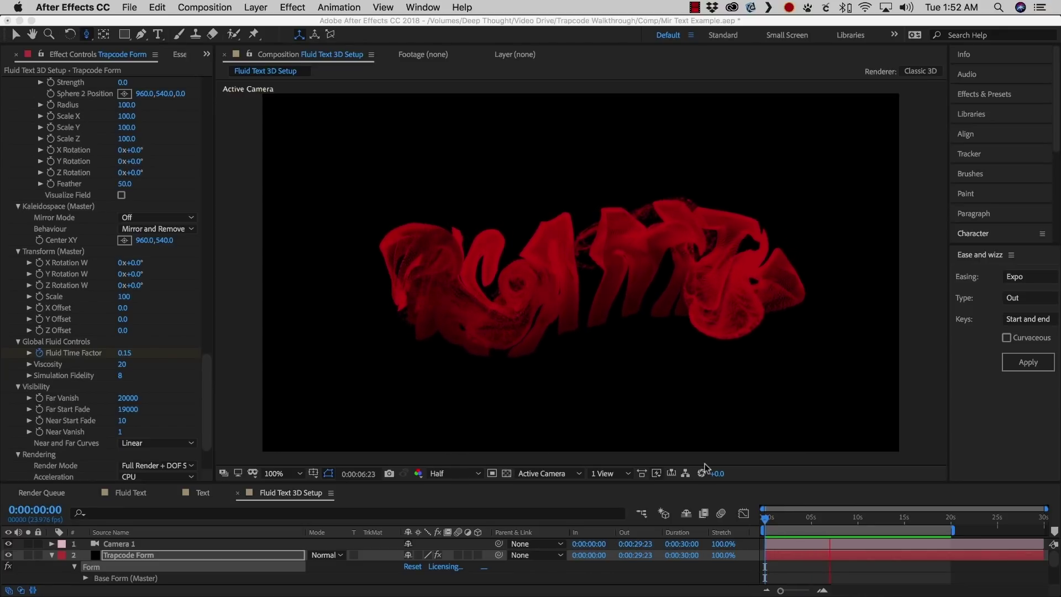
# Open the Designer for the Form effect in Fluid Text 3D Setup and view the GIGANTIC text with the Designer's camera.
pyautogui.click(208, 107)
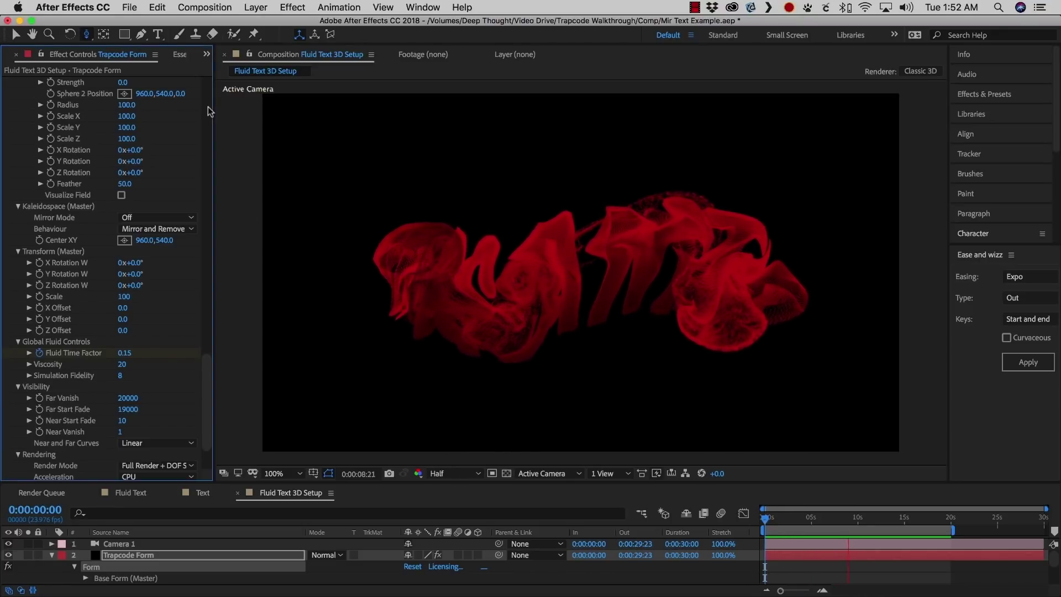
pyautogui.click(208, 108)
pyautogui.click(208, 107)
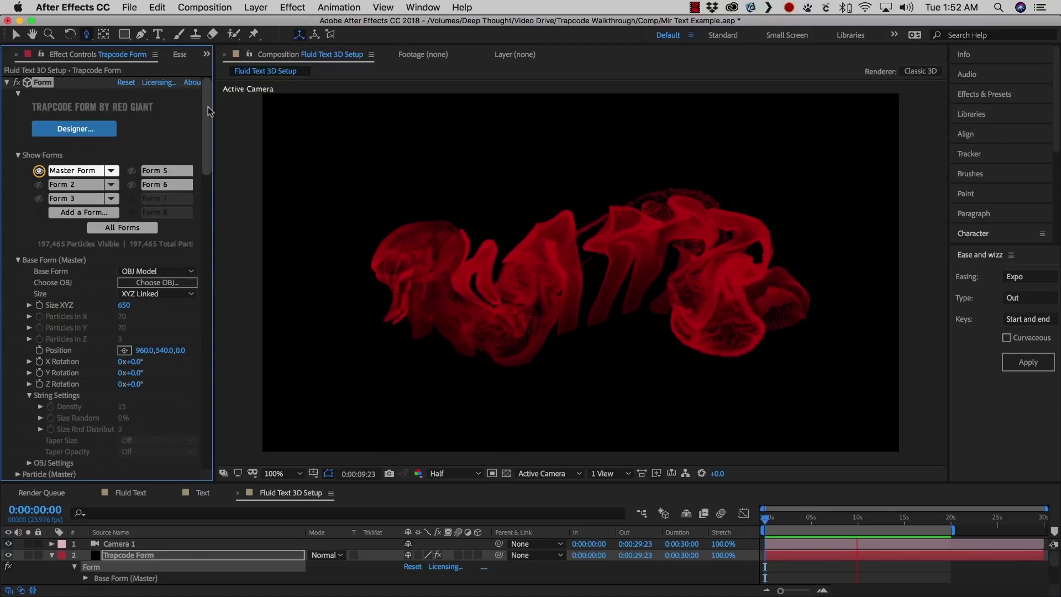
pyautogui.click(101, 134)
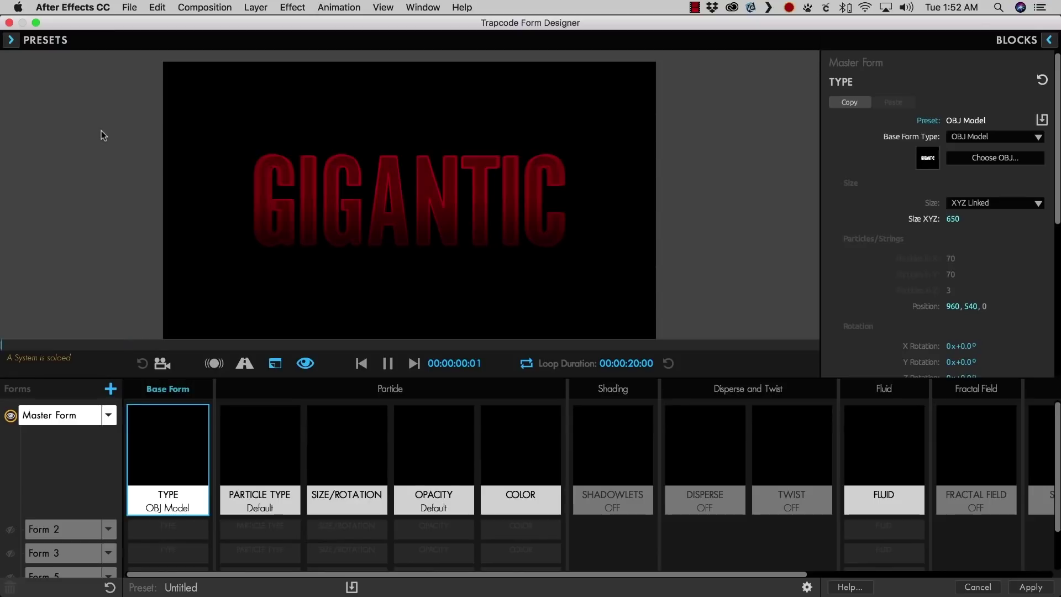
pyautogui.click(162, 363)
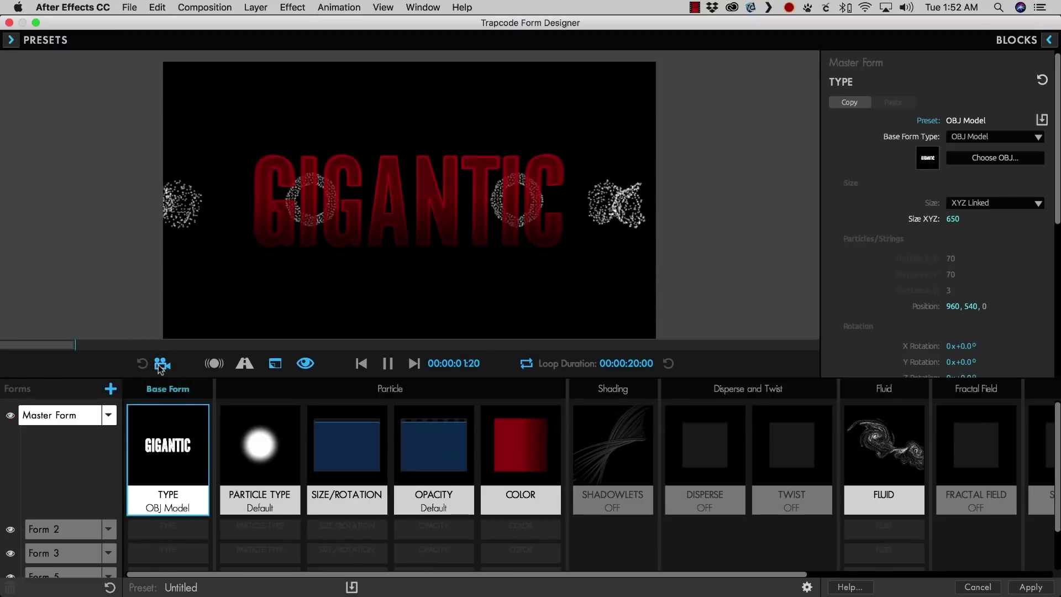
pyautogui.moveTo(414, 310); pyautogui.dragTo(440, 295)
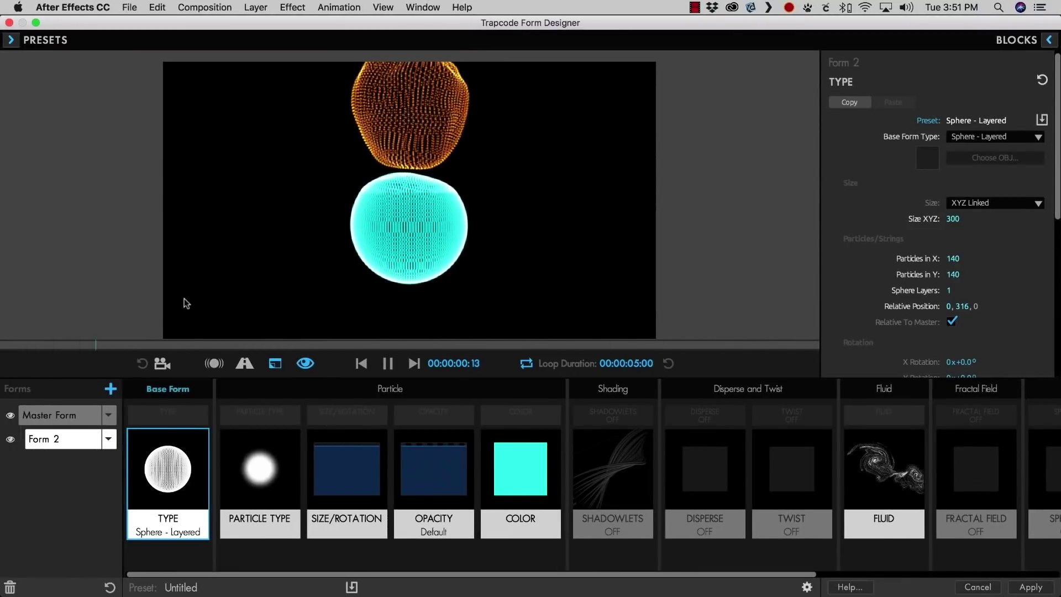
# Browse the Designer's single-form Fluid presets and multiple-form presets, and display the Fluid blocks available for Form 2.
pyautogui.click(10, 42)
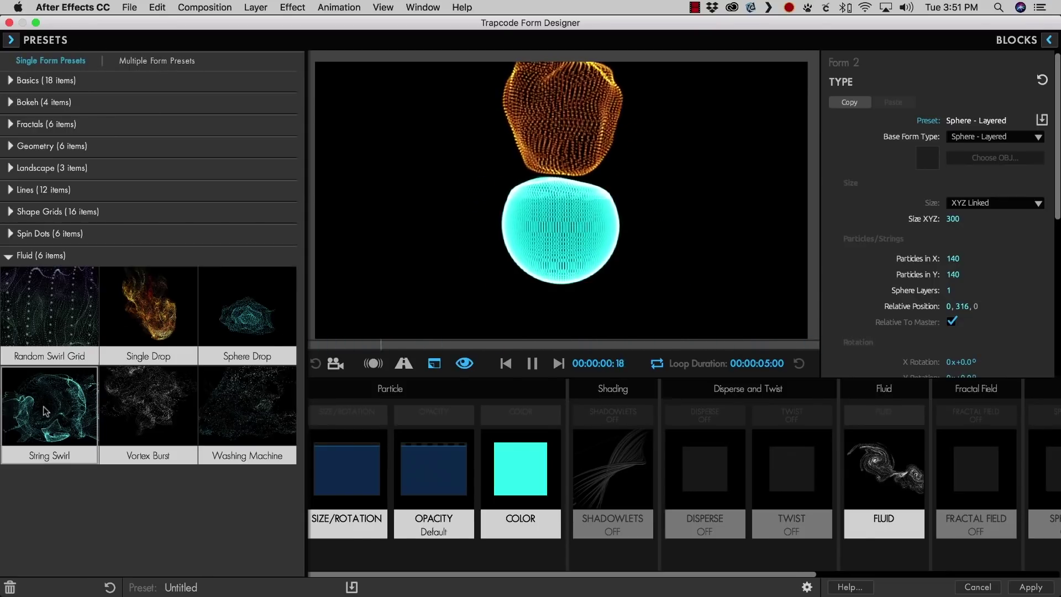
pyautogui.click(175, 62)
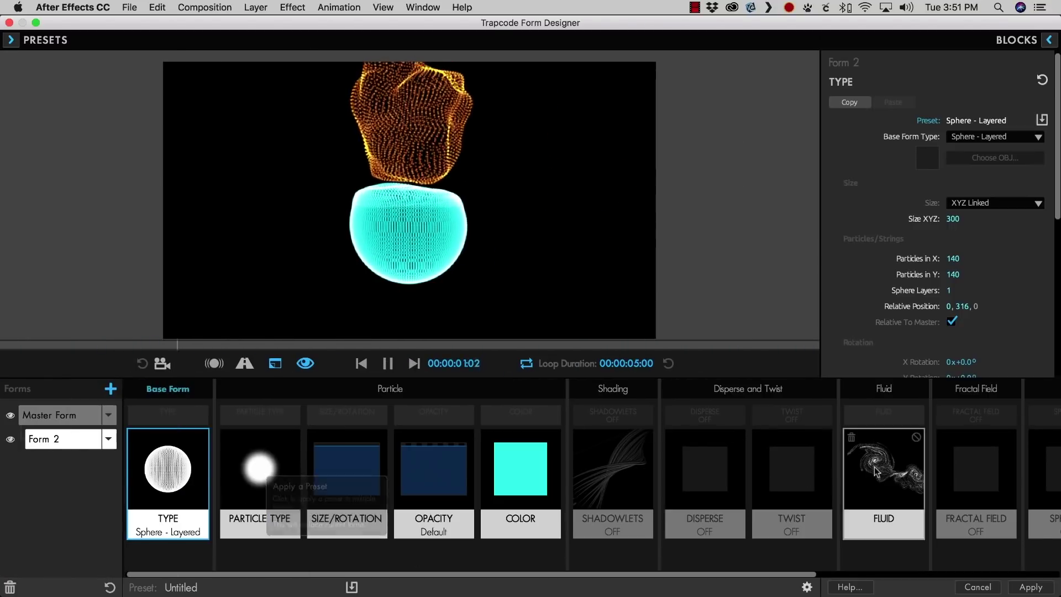
pyautogui.click(877, 471)
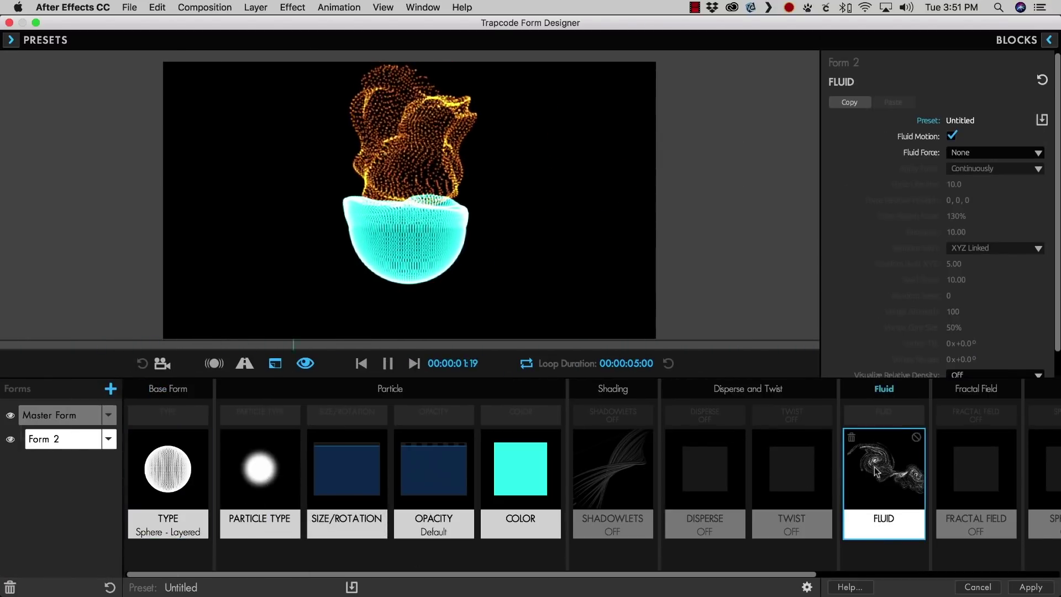
pyautogui.click(1048, 41)
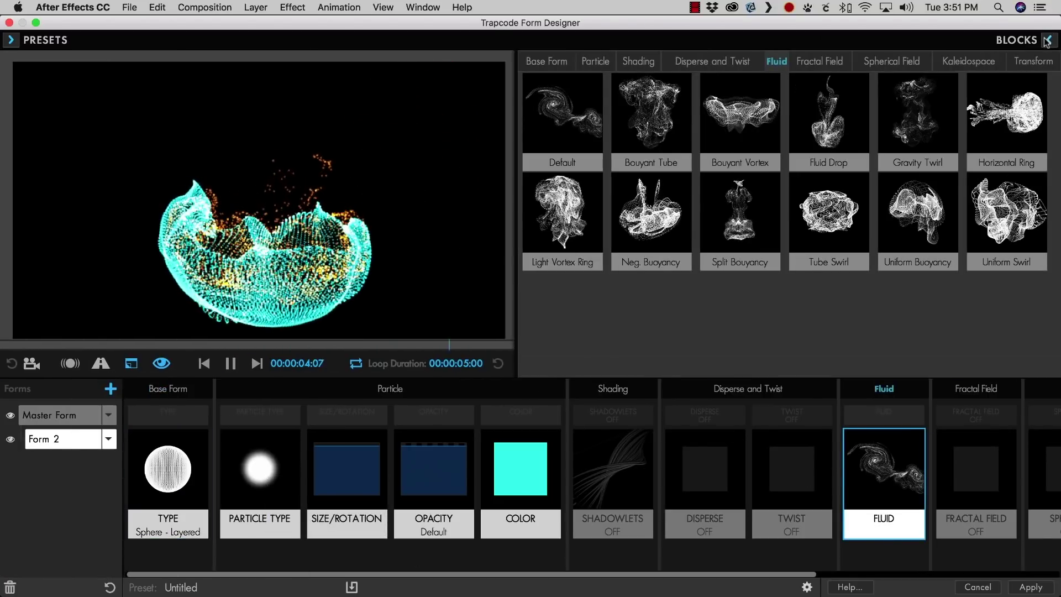